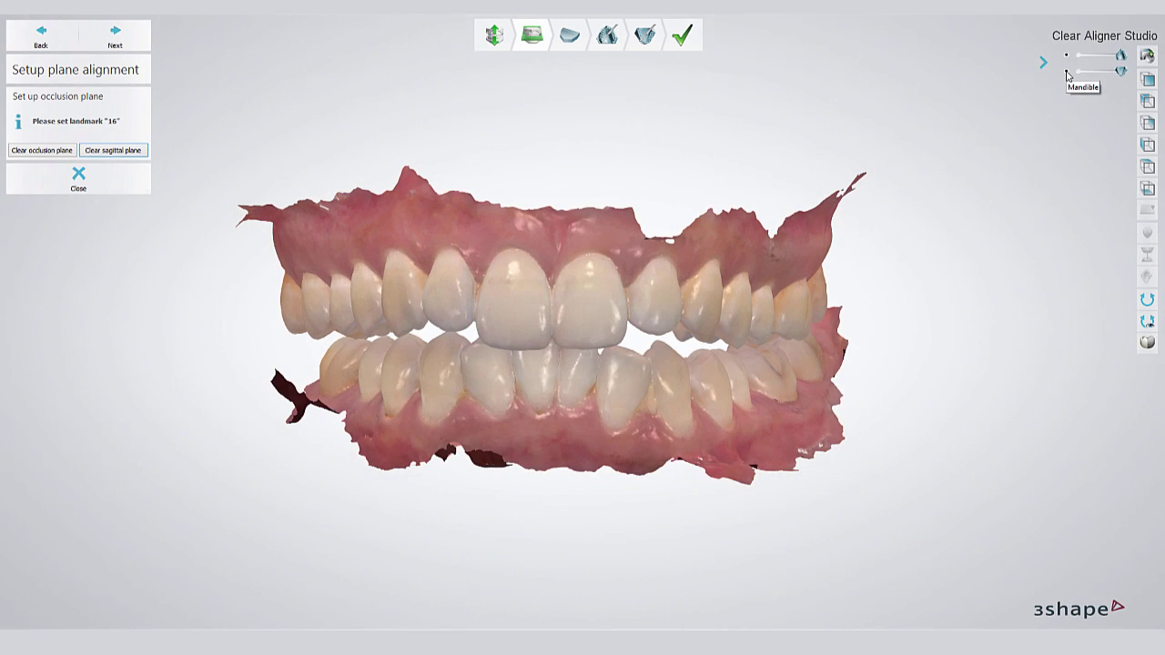
# Step: Hide the mandible, place landmark 26 on the upper first molar, and draw the sagittal line down the midline
pyautogui.click(1066, 71)
pyautogui.moveTo(728, 145); pyautogui.dragTo(727, 277, button='right')
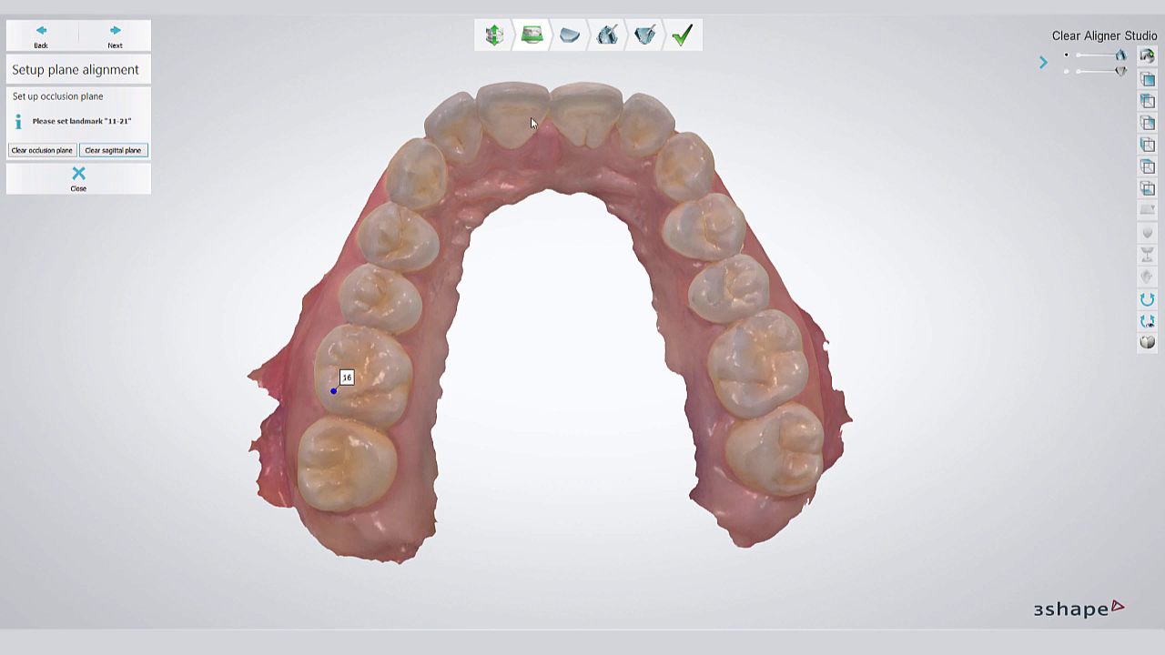
pyautogui.click(800, 366)
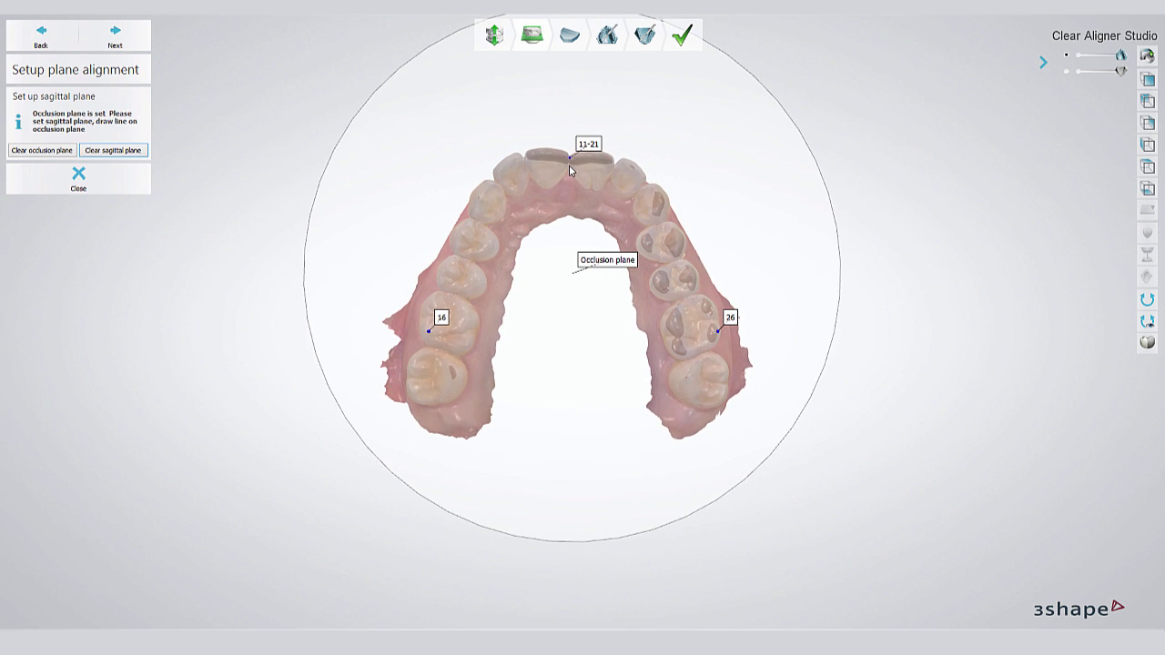
pyautogui.moveTo(569, 235); pyautogui.dragTo(565, 478)
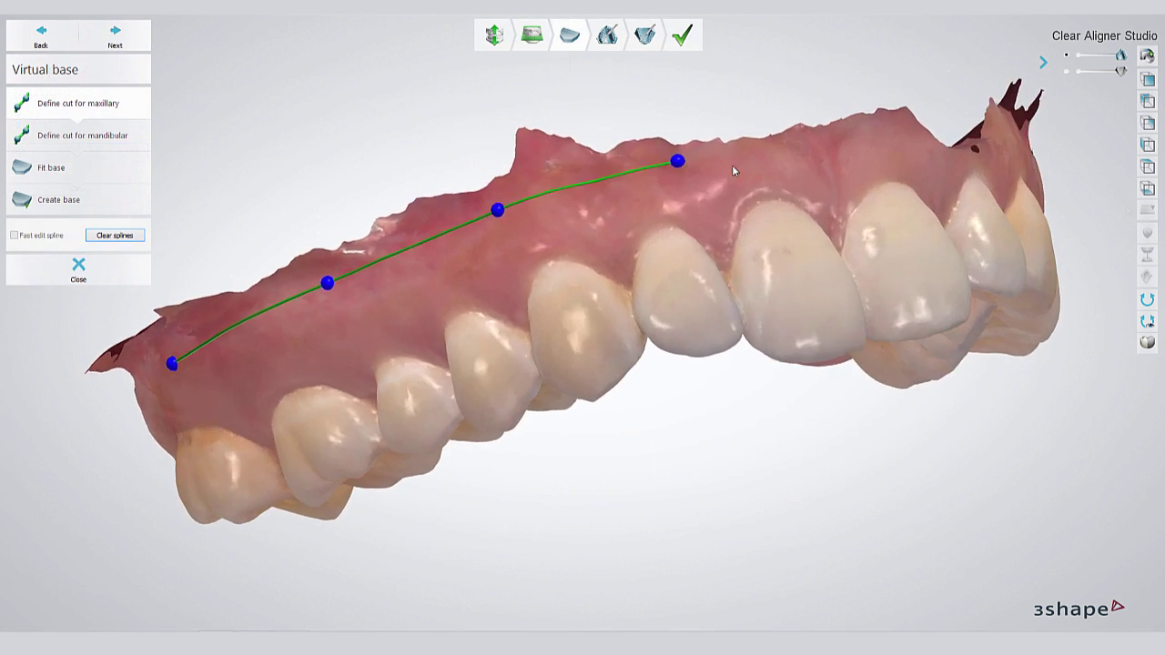
# Step: Complete the maxillary cut line around the upper arch's back teeth
pyautogui.moveTo(781, 210); pyautogui.dragTo(464, 356, button='right')
pyautogui.moveTo(98, 437); pyautogui.dragTo(227, 330, button='right')
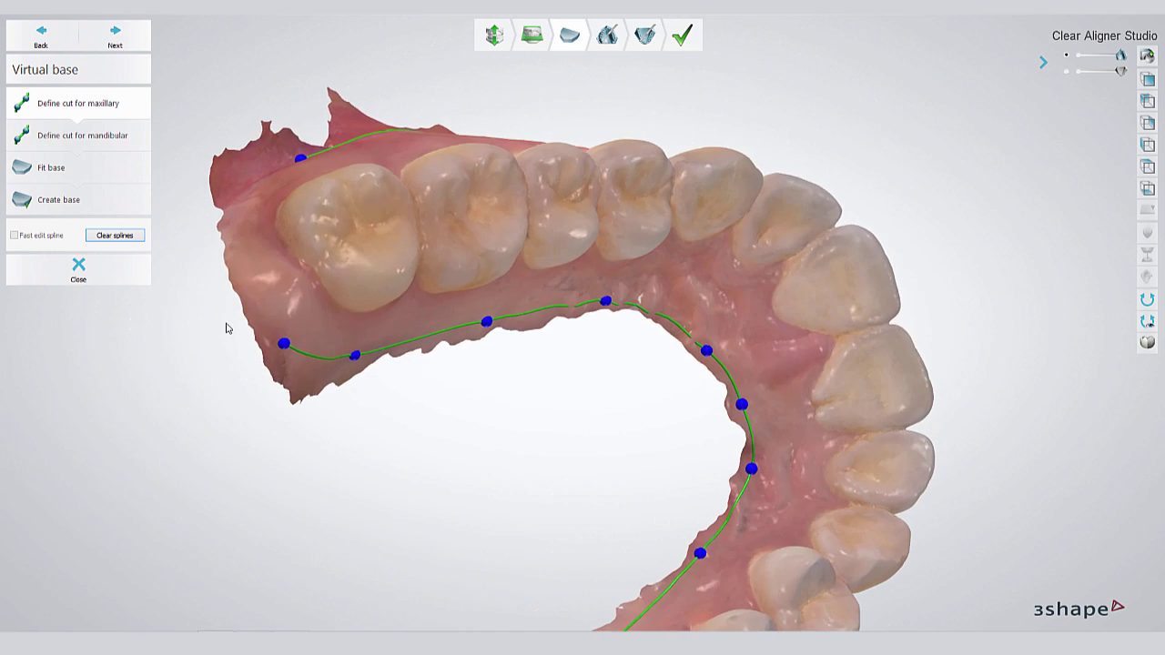
pyautogui.moveTo(254, 223); pyautogui.dragTo(308, 215, button='right')
pyautogui.click(115, 35)
# Step: Trace the mandibular cut along the lingual gum, then fit and create the virtual base
pyautogui.moveTo(405, 329); pyautogui.dragTo(344, 433, button='right')
pyautogui.click(344, 433)
pyautogui.click(512, 330)
pyautogui.click(561, 286)
pyautogui.moveTo(512, 331)
pyautogui.mouseDown(button='right')
pyautogui.moveTo(562, 285)
pyautogui.moveTo(643, 279)
pyautogui.mouseUp(button='right')
pyautogui.click(643, 278)
pyautogui.click(693, 319)
pyautogui.click(776, 351)
pyautogui.moveTo(777, 351)
pyautogui.mouseDown(button='right')
pyautogui.moveTo(796, 382)
pyautogui.moveTo(879, 357)
pyautogui.moveTo(790, 356)
pyautogui.mouseUp(button='right')
pyautogui.click(788, 354)
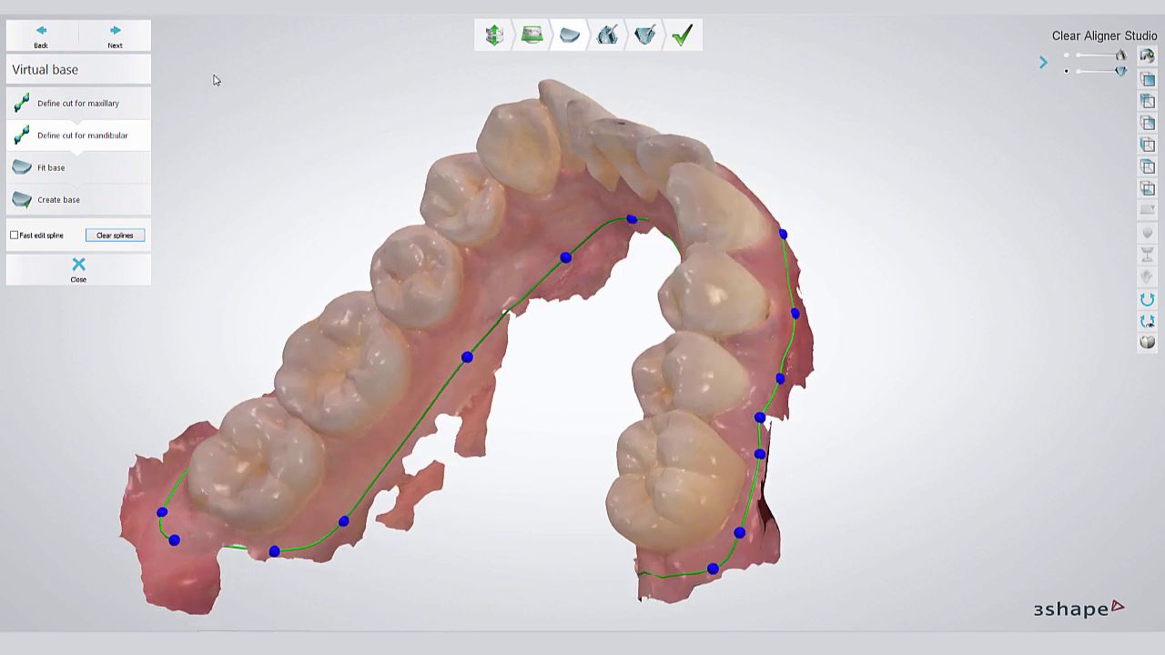
pyautogui.click(118, 42)
pyautogui.click(118, 38)
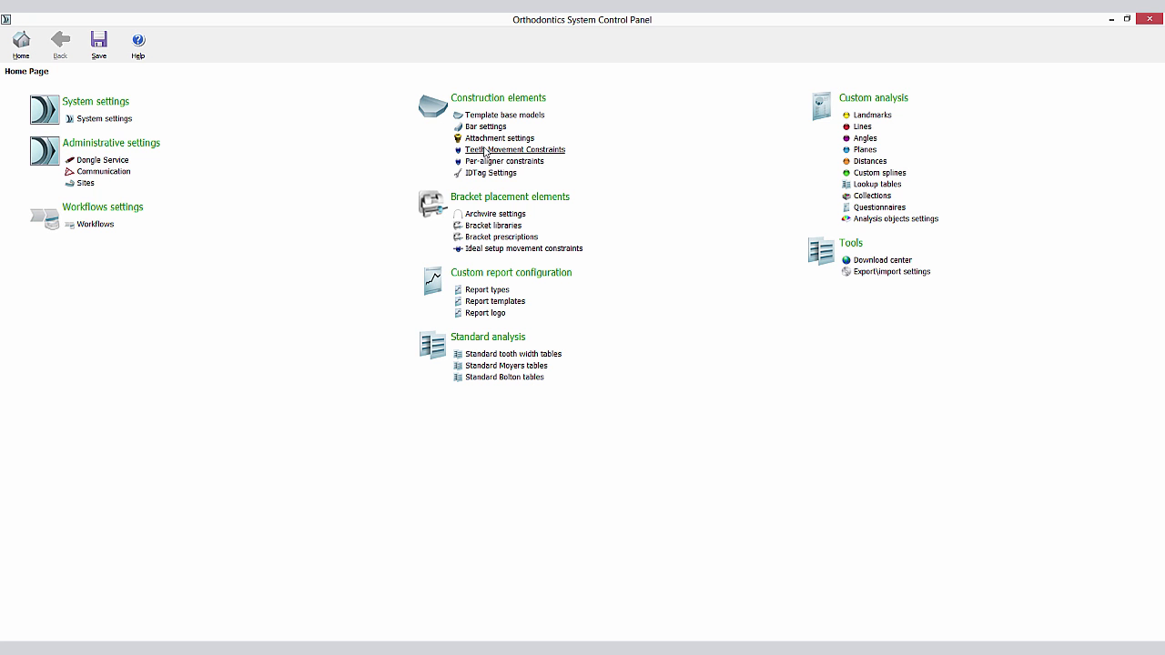
# Step: Review the Teeth Movement and Per-aligner constraint tables, then return to the home page
pyautogui.click(484, 150)
pyautogui.click(488, 161)
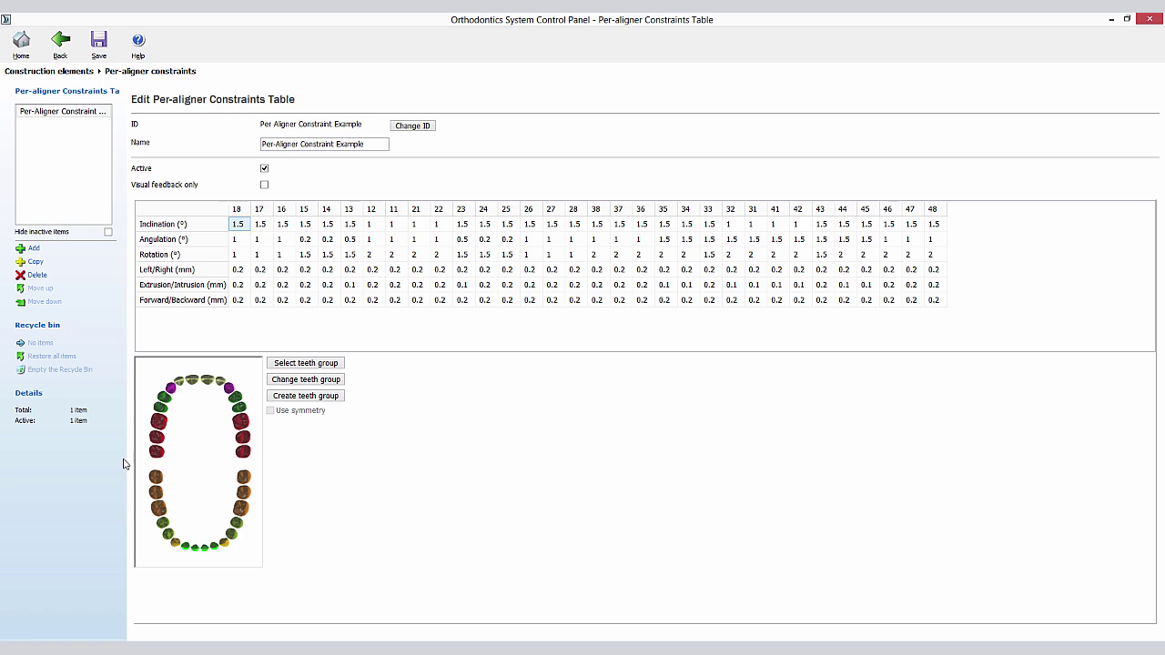
pyautogui.click(60, 44)
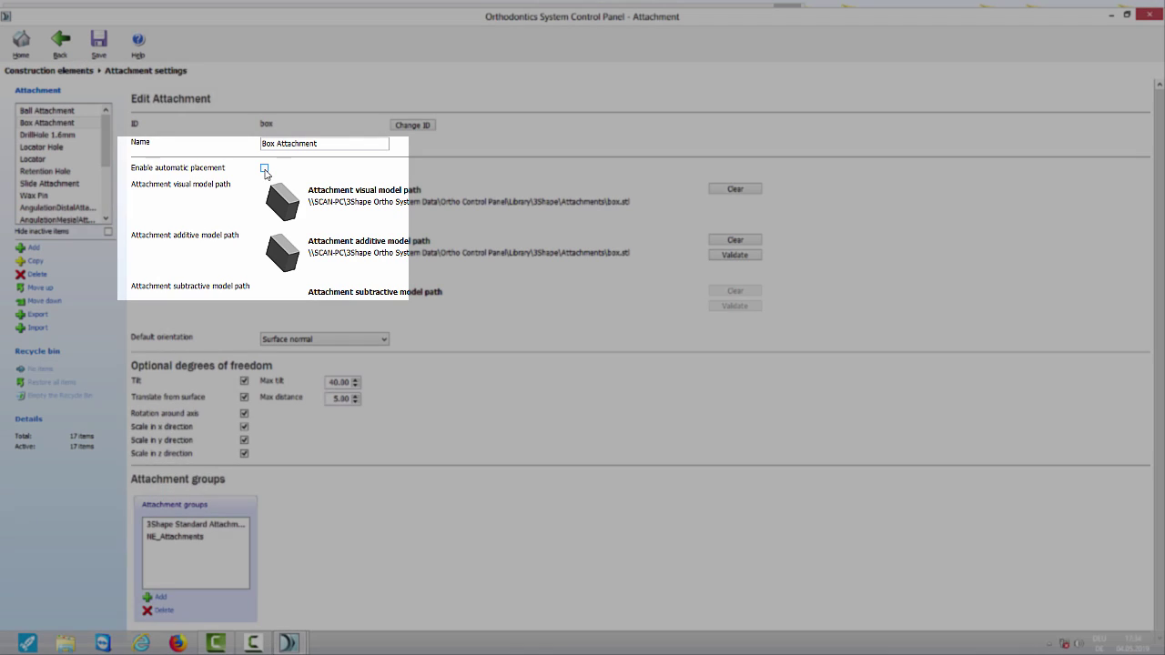
# Step: Enable automatic placement with an Angulation condition of 7 and a Rotation condition
pyautogui.click(265, 170)
pyautogui.click(196, 409)
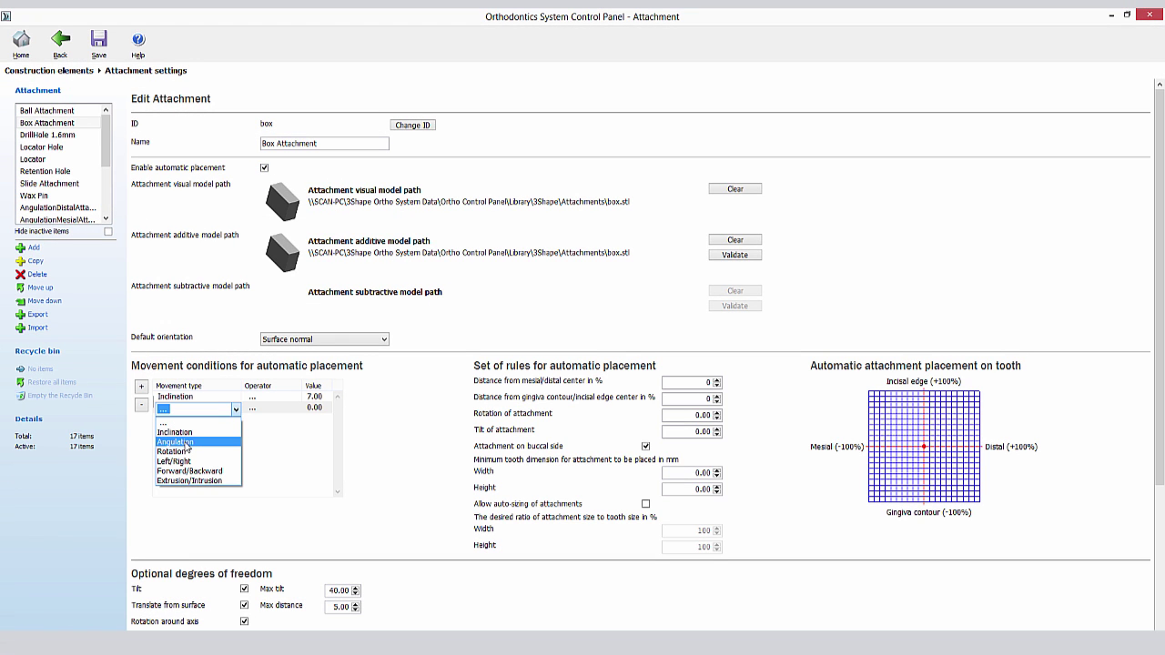
pyautogui.click(184, 442)
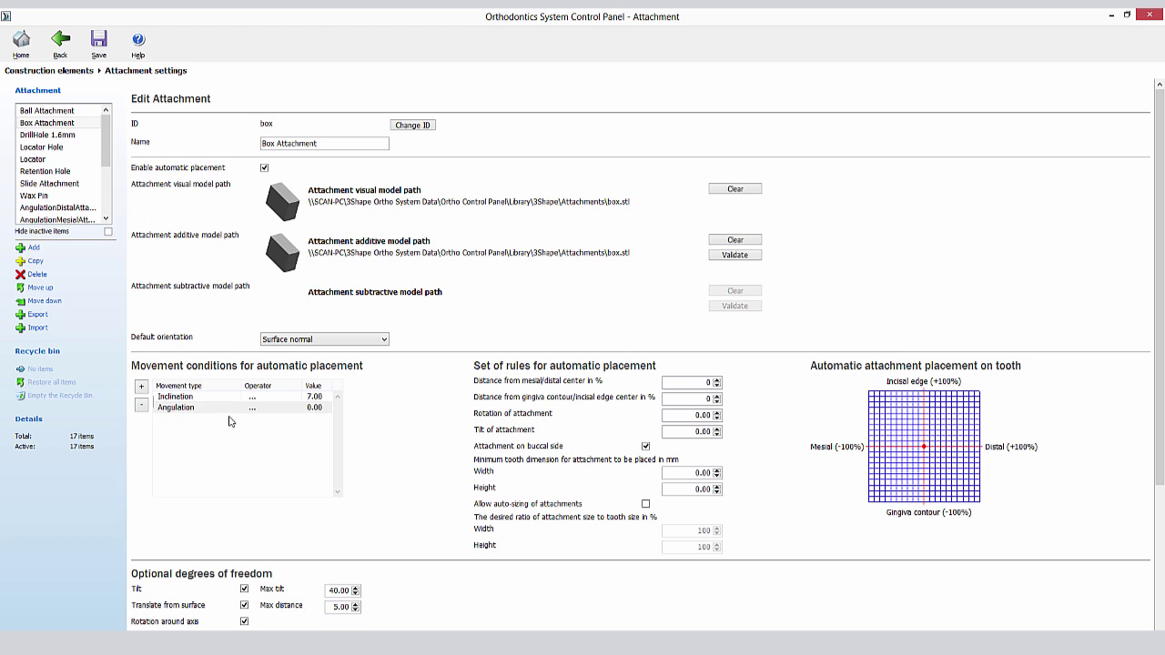
pyautogui.click(321, 412)
pyautogui.write('7')
pyautogui.press('Return')
pyautogui.click(141, 387)
pyautogui.click(172, 421)
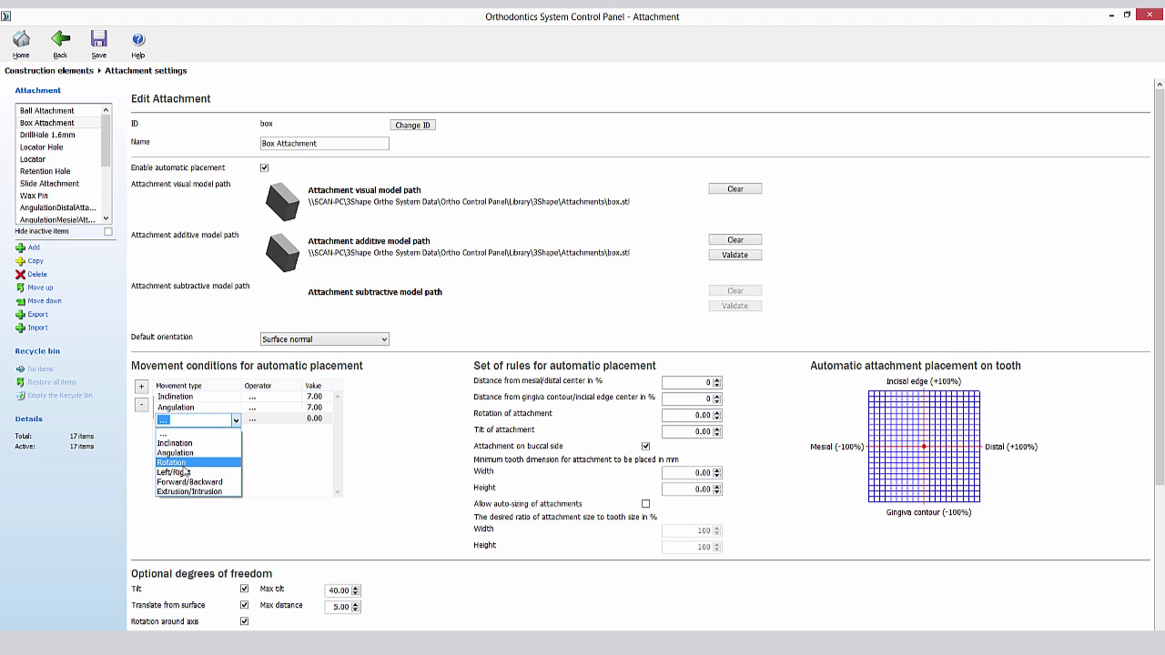
pyautogui.click(186, 463)
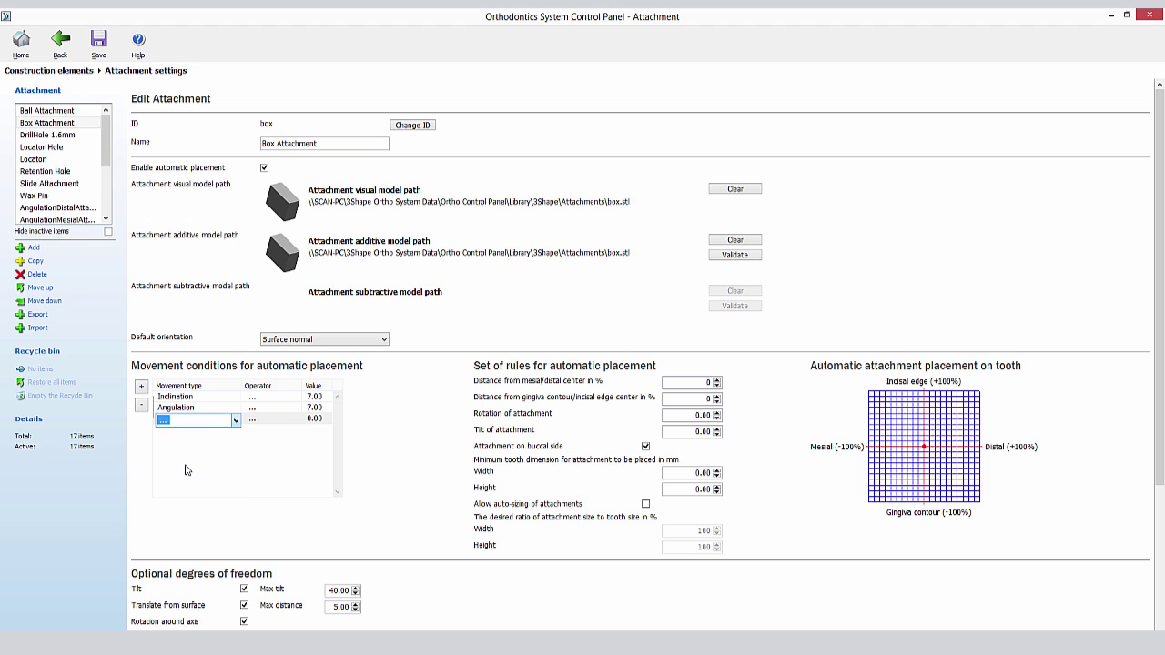
pyautogui.click(323, 420)
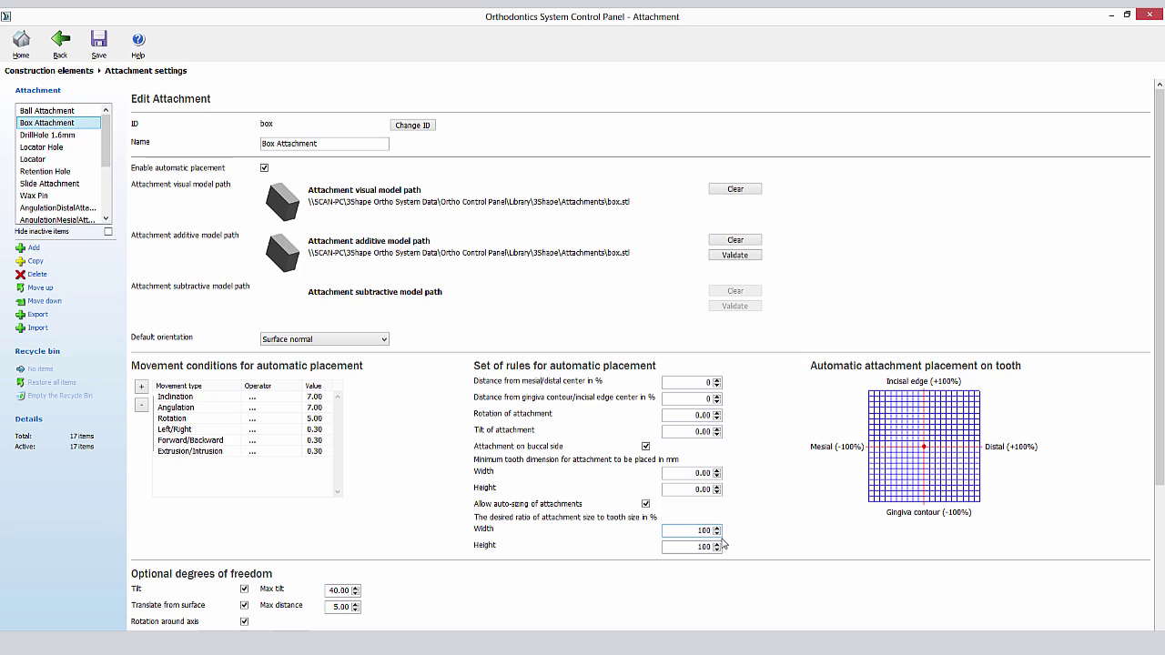
# Step: Set auto-sizing to 25% width and 20% height, and centre the placement point near the gingiva
pyautogui.doubleClick(703, 531)
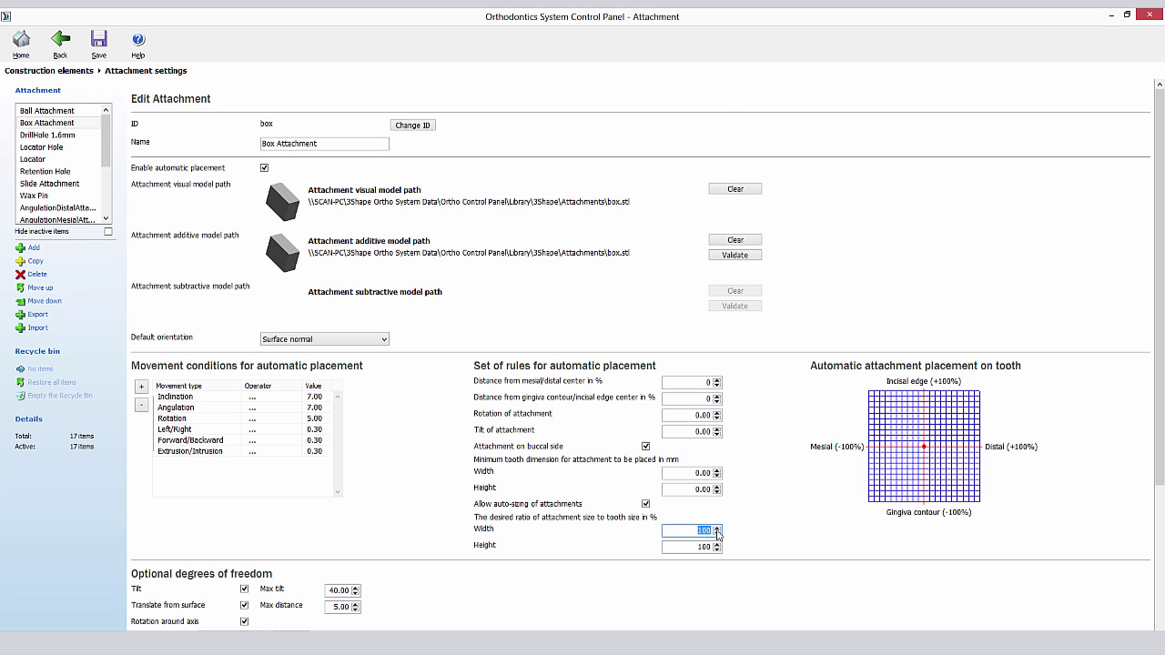
pyautogui.doubleClick(692, 550)
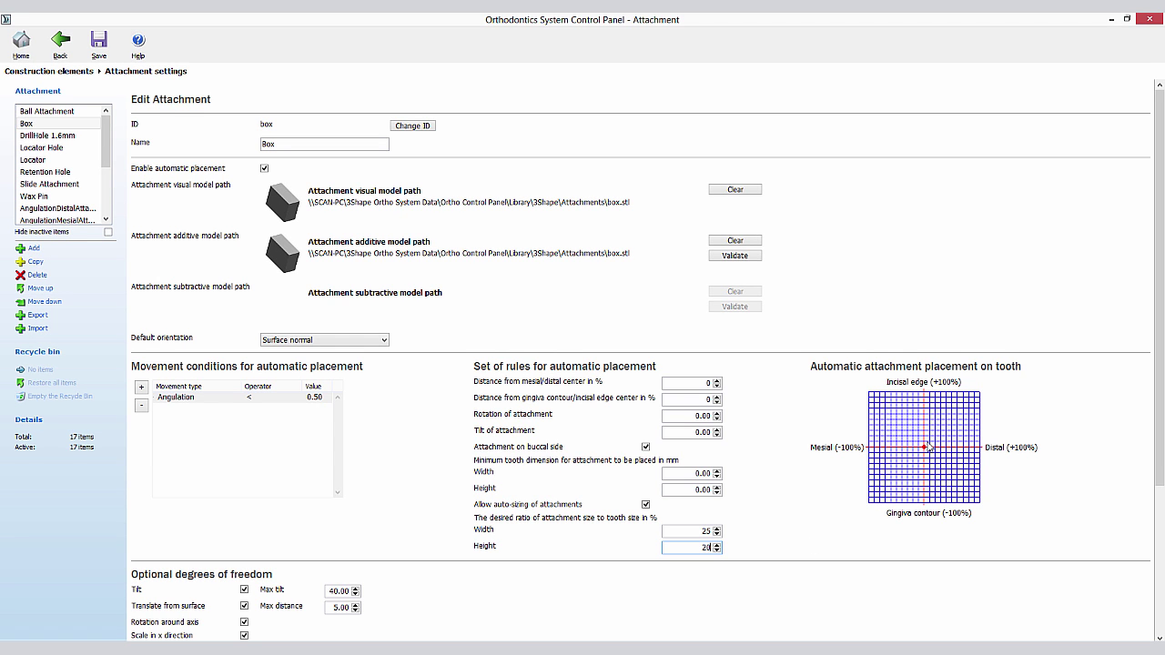
pyautogui.moveTo(925, 444); pyautogui.dragTo(924, 461)
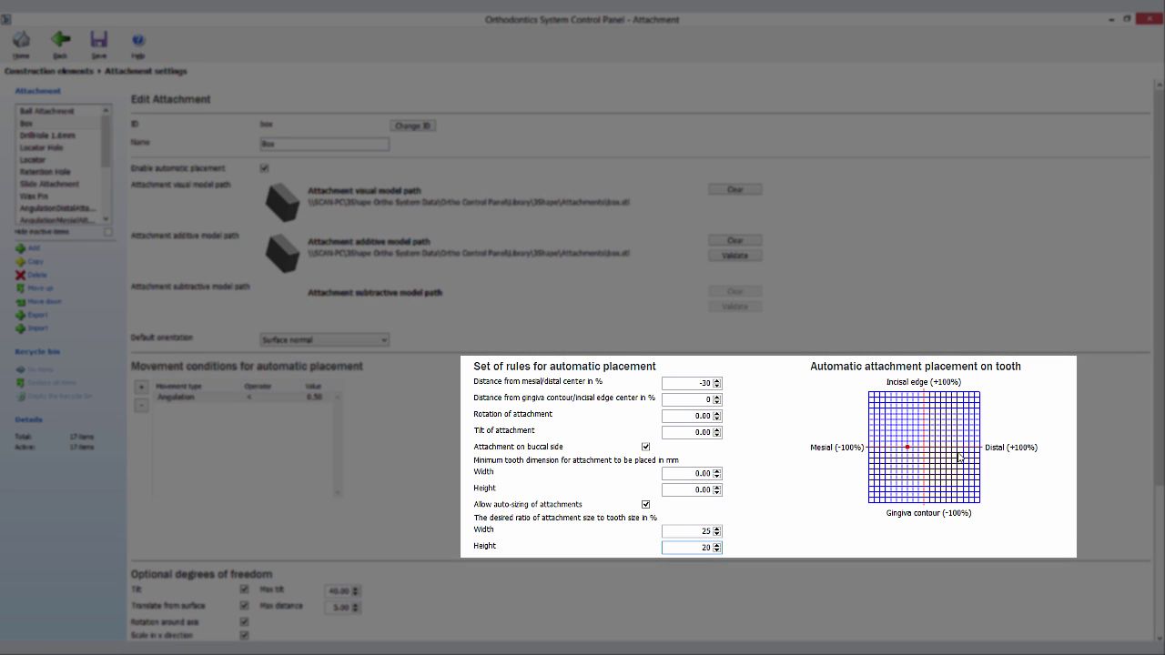
pyautogui.moveTo(948, 453); pyautogui.dragTo(928, 452)
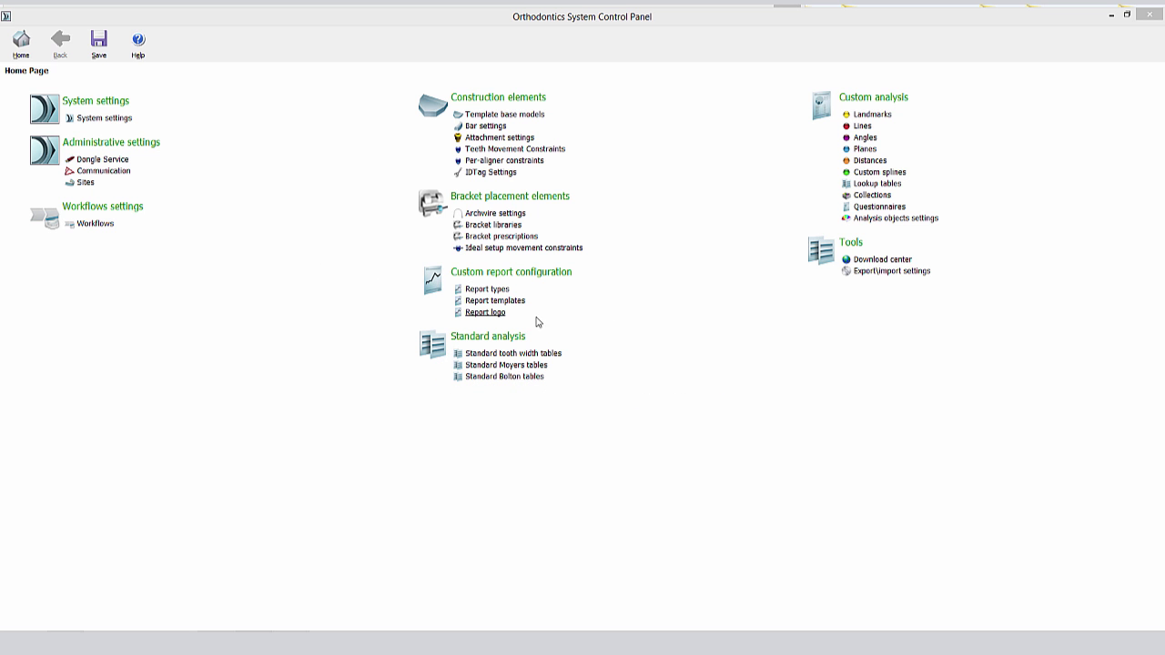
# Step: Add a new report type with the ID 'NE Report'
pyautogui.click(487, 289)
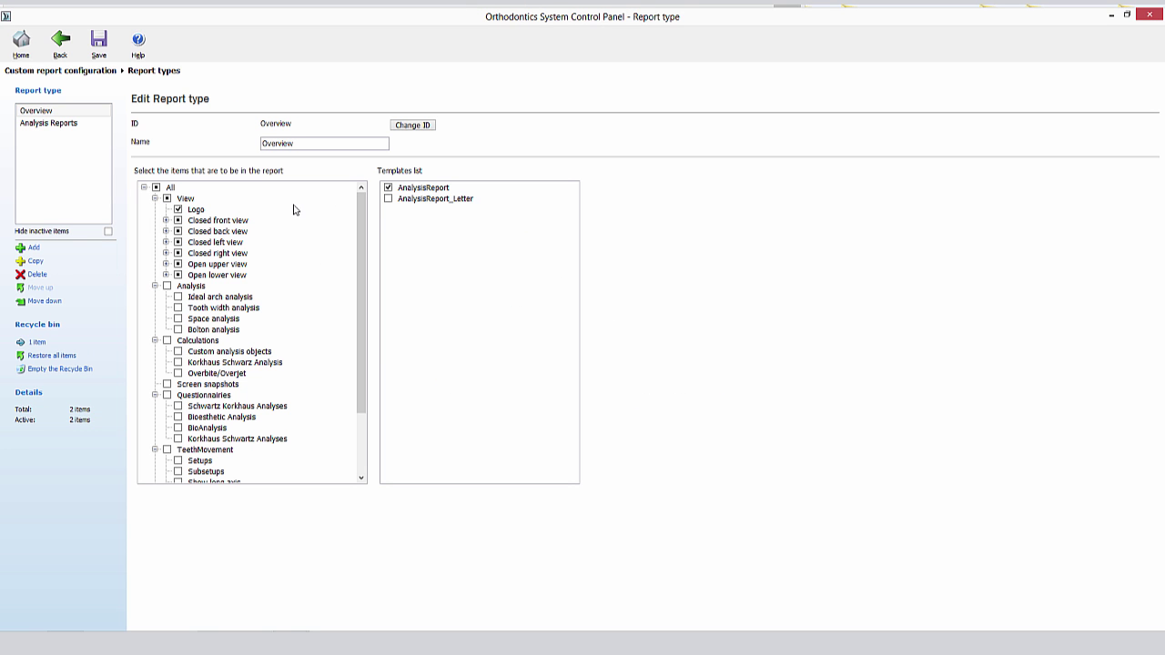
pyautogui.click(33, 249)
pyautogui.write('NE Report')
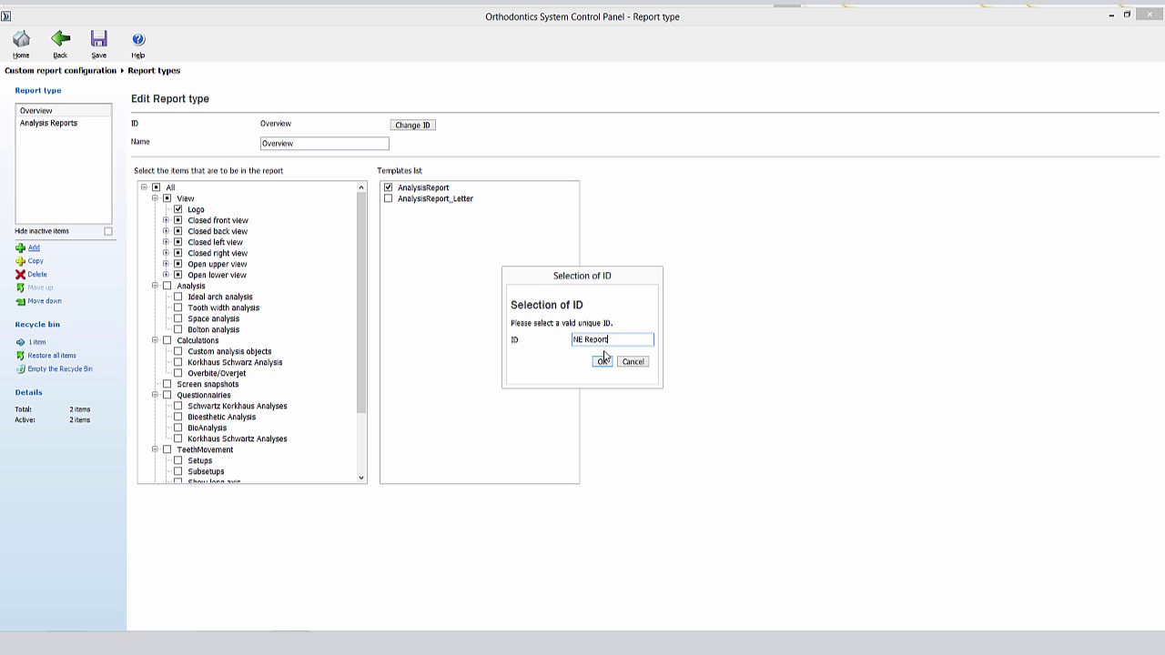
pyautogui.click(602, 361)
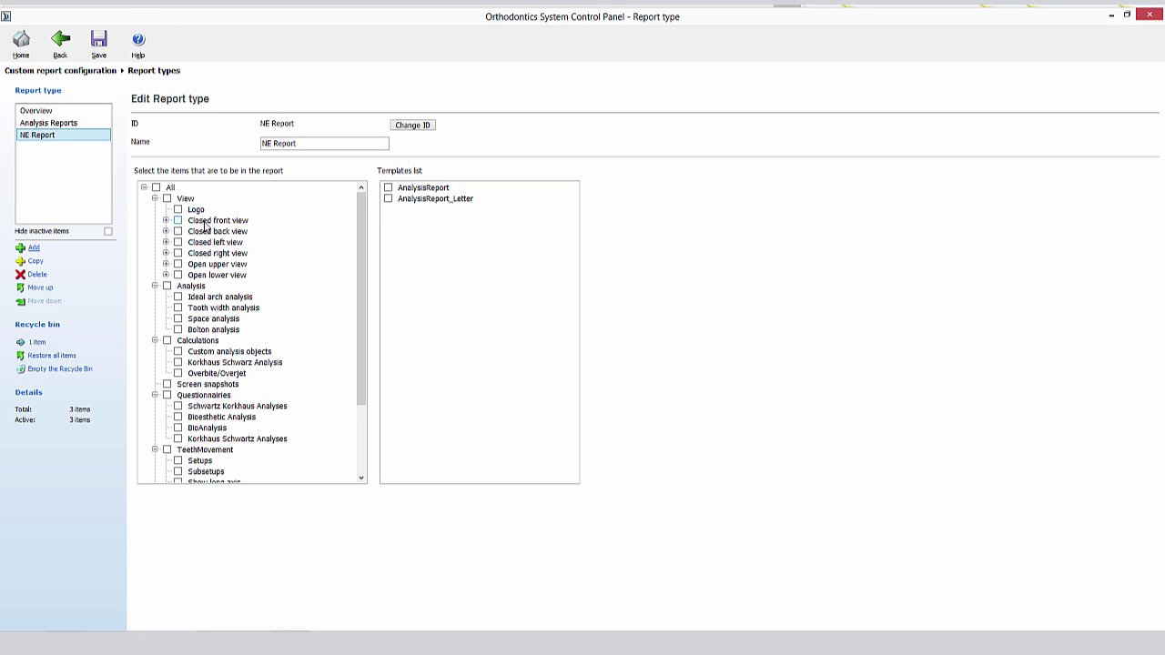
# Step: Include the logo, views, tooth width analysis, screen snapshots, teeth movement and IPR/attachment items
pyautogui.click(178, 210)
pyautogui.click(179, 242)
pyautogui.click(178, 265)
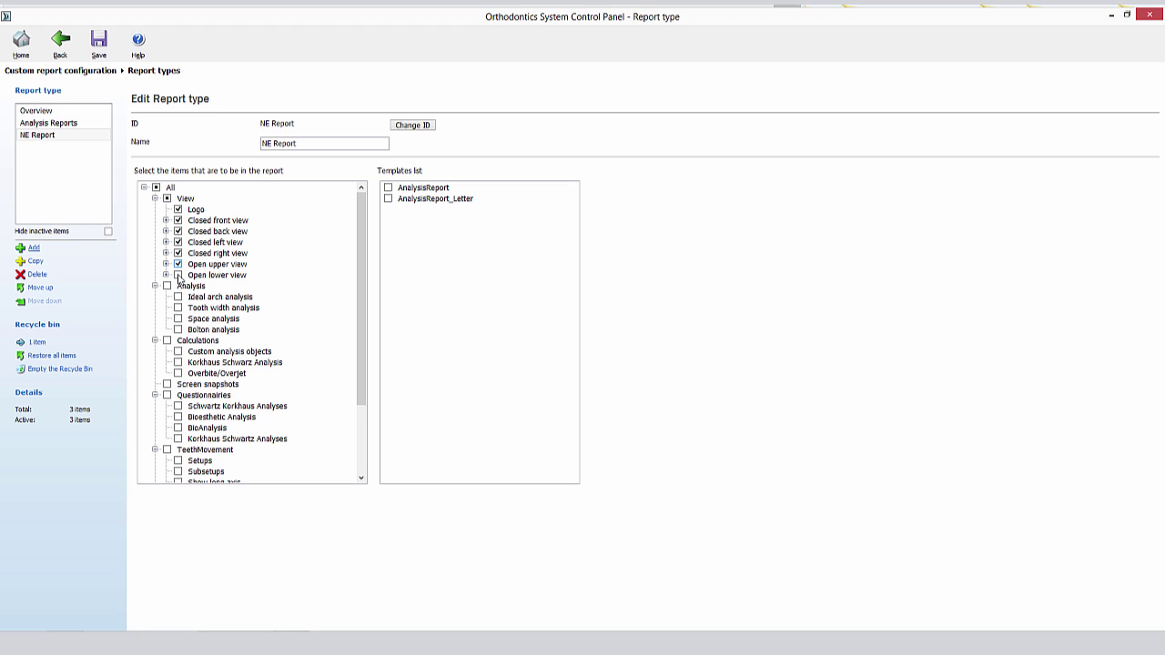
pyautogui.click(179, 275)
pyautogui.click(179, 308)
pyautogui.click(166, 384)
pyautogui.moveTo(361, 385); pyautogui.dragTo(360, 455)
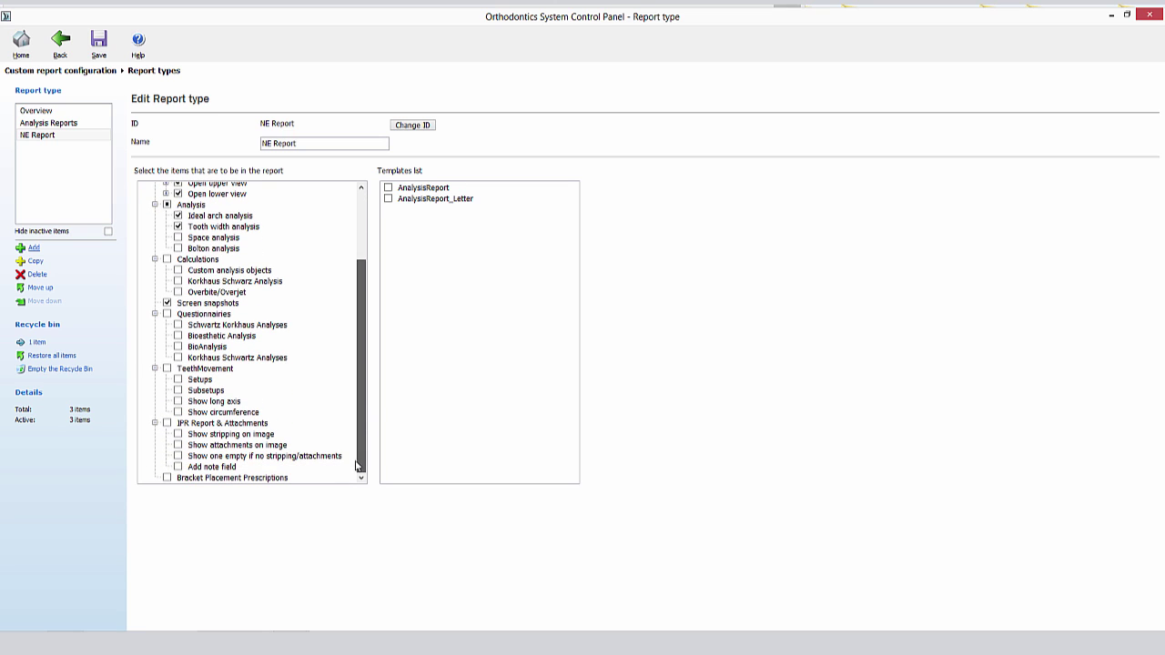
pyautogui.click(168, 369)
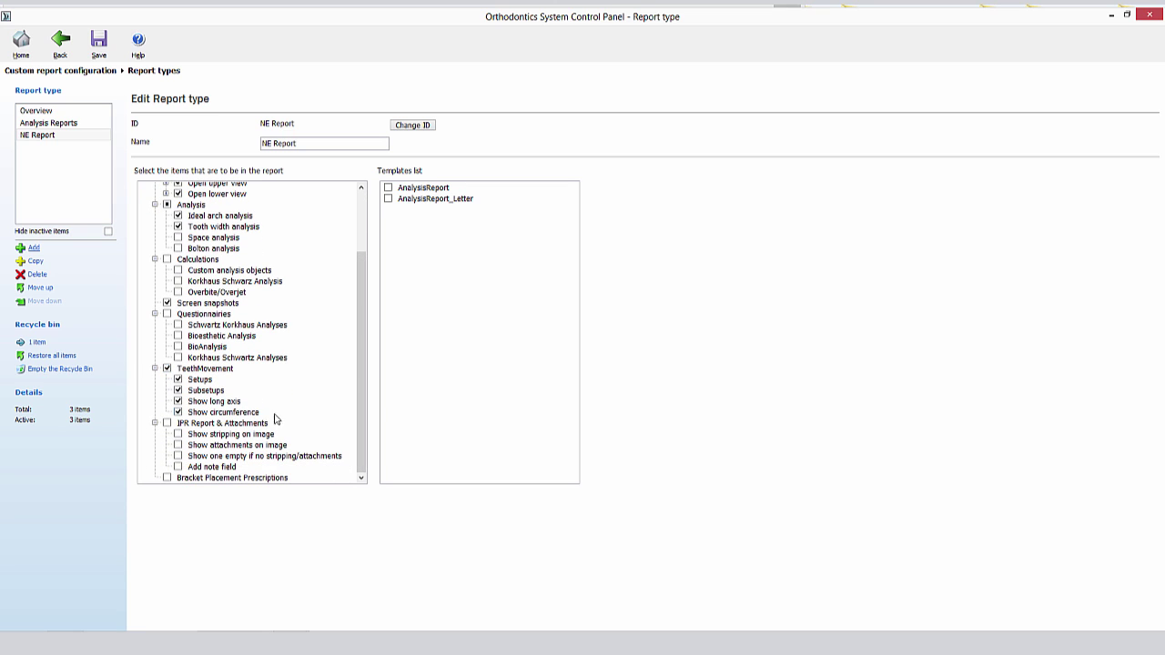
pyautogui.click(168, 424)
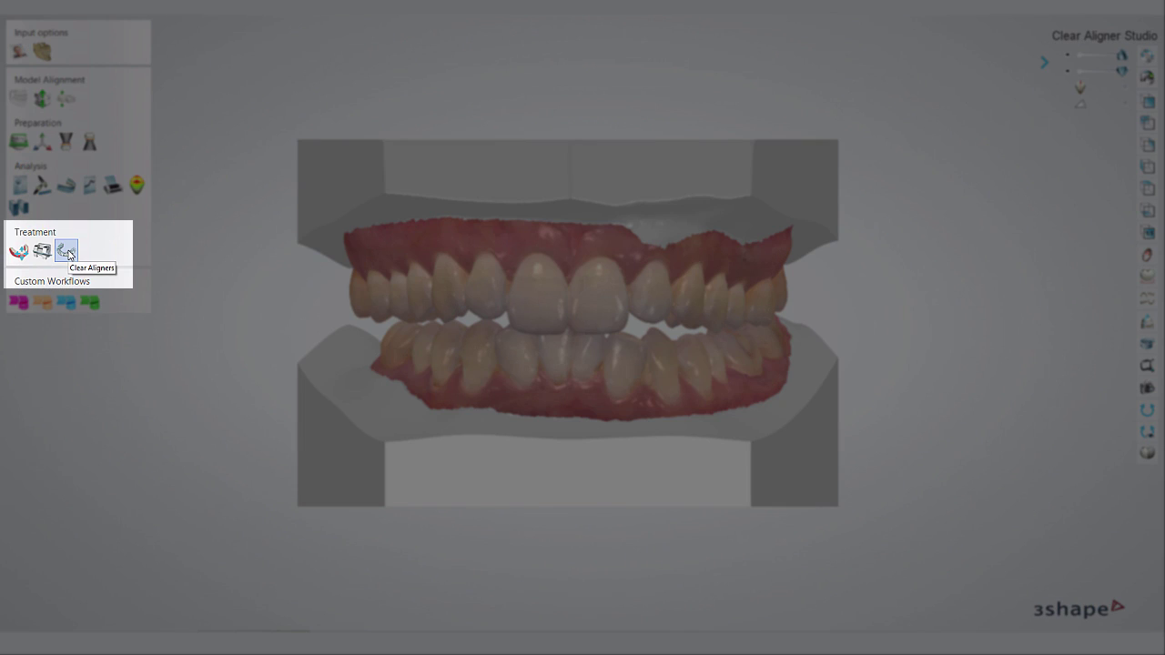
# Step: Start the Clear Aligners workflow, mark tooth 18 missing, and set right posterior contact points
pyautogui.click(68, 253)
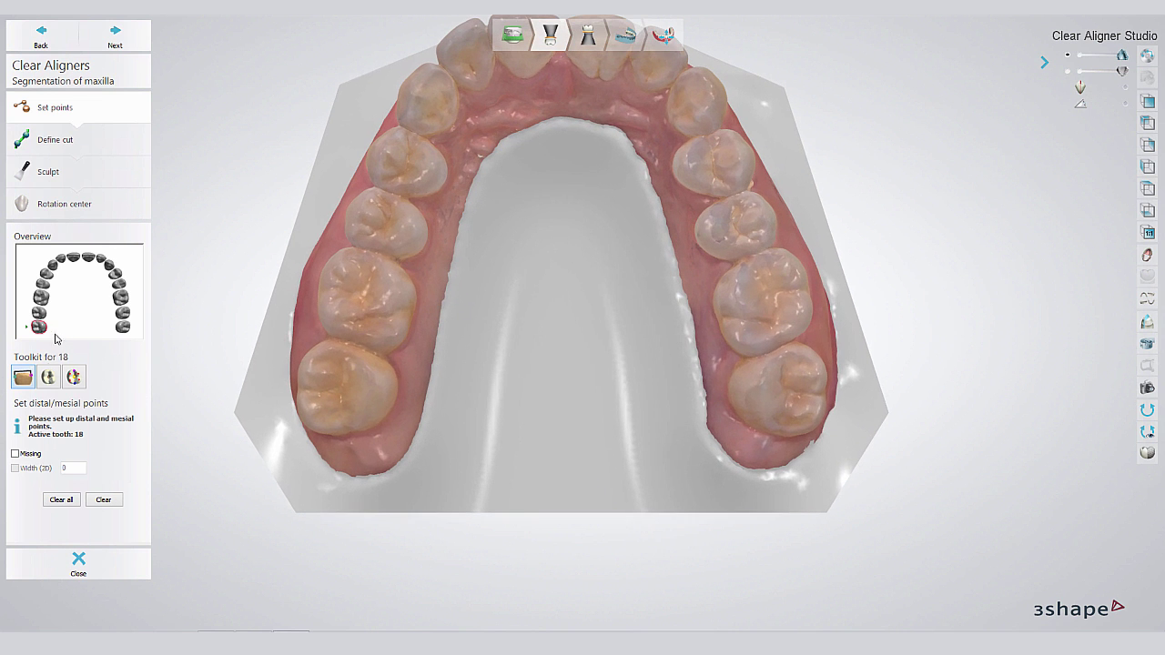
pyautogui.click(15, 454)
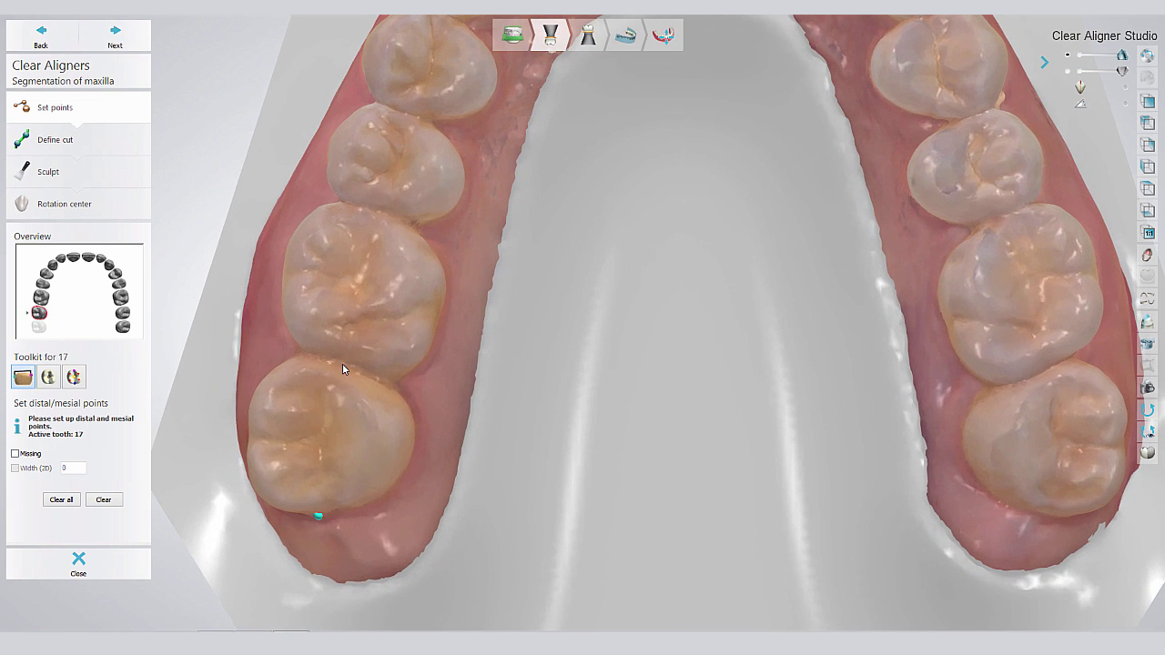
pyautogui.click(336, 363)
pyautogui.click(374, 215)
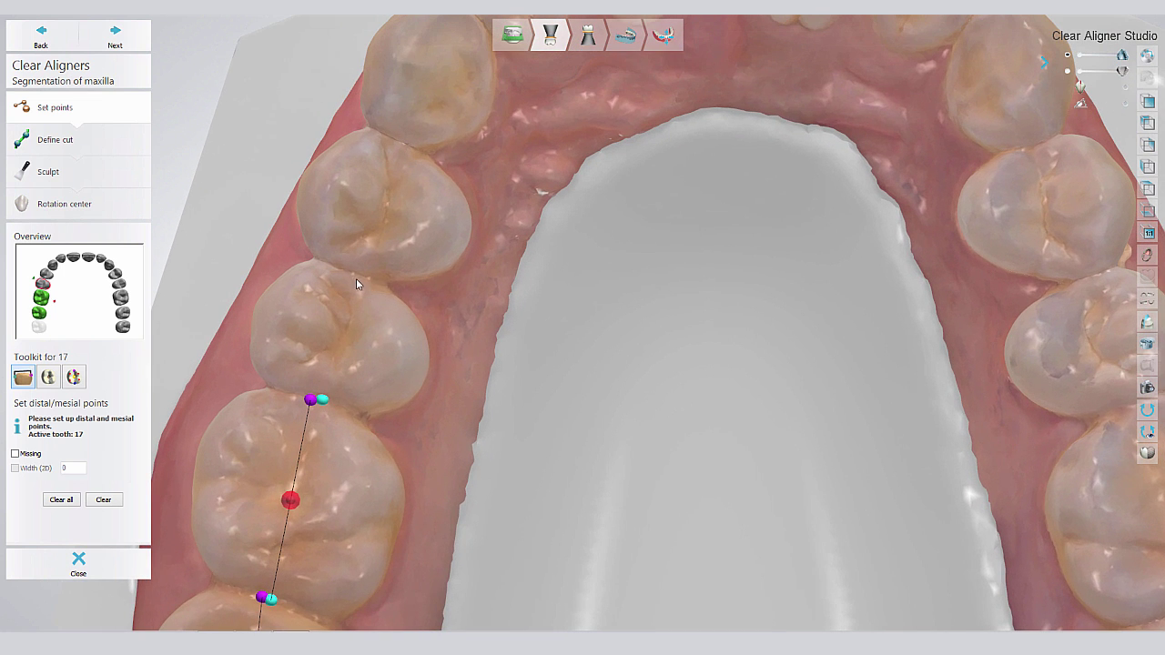
pyautogui.click(356, 275)
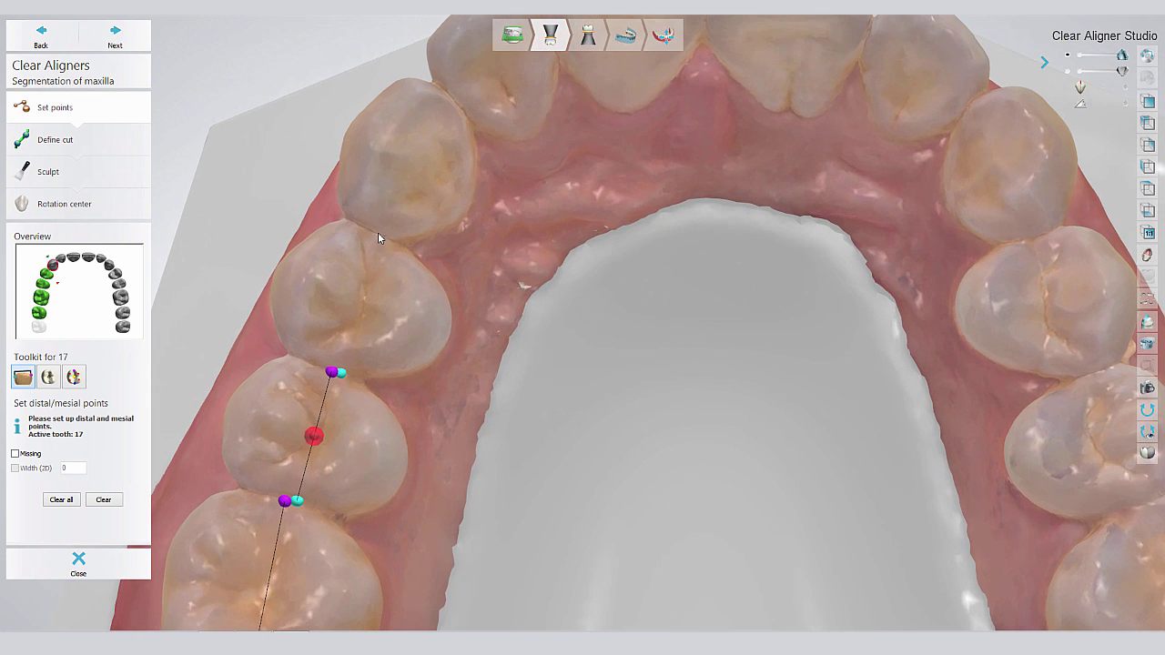
pyautogui.click(377, 233)
pyautogui.click(416, 231)
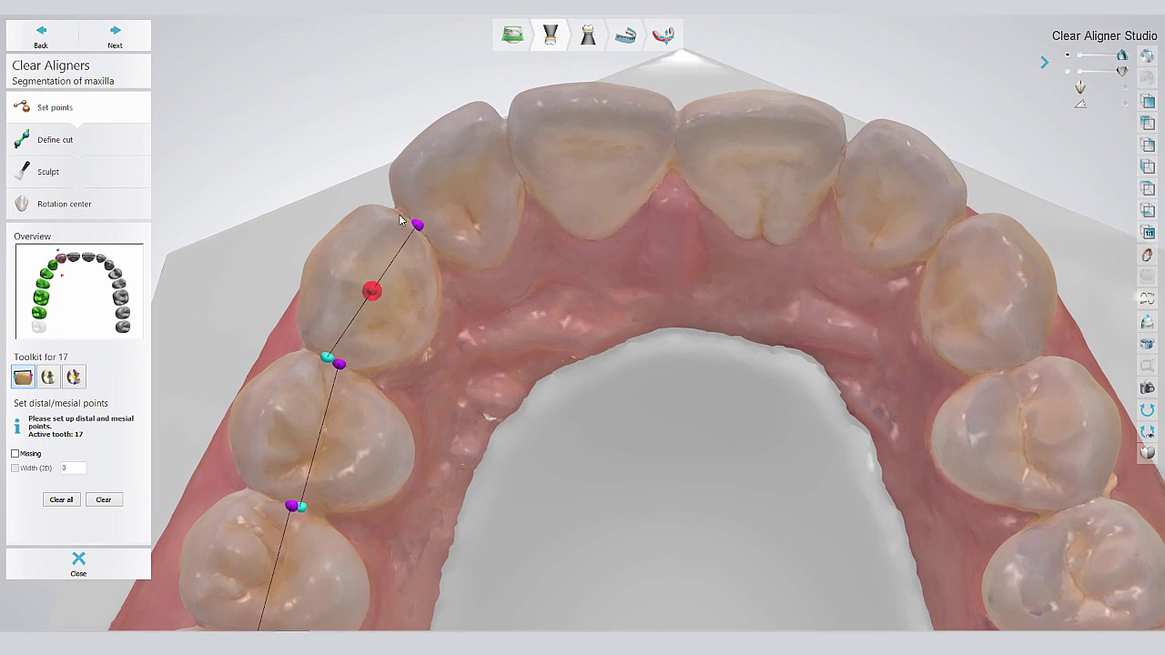
# Step: Set contact points from the front incisors around to the upper left molars
pyautogui.click(508, 138)
pyautogui.click(678, 138)
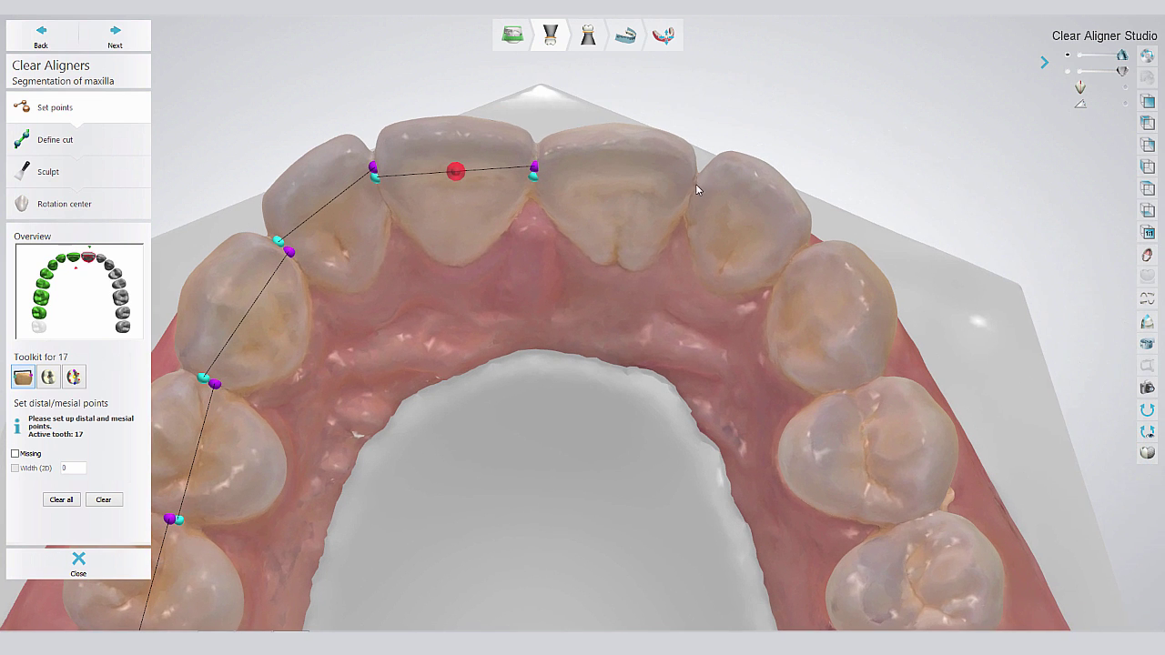
pyautogui.click(695, 186)
pyautogui.click(797, 247)
pyautogui.click(759, 380)
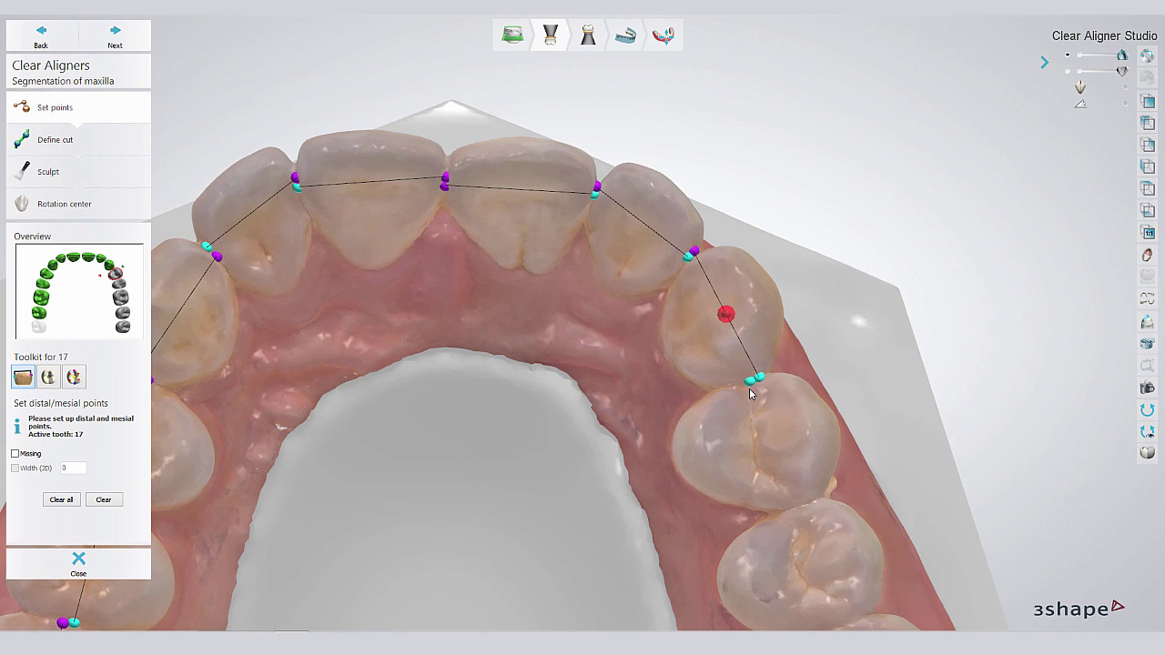
pyautogui.click(680, 404)
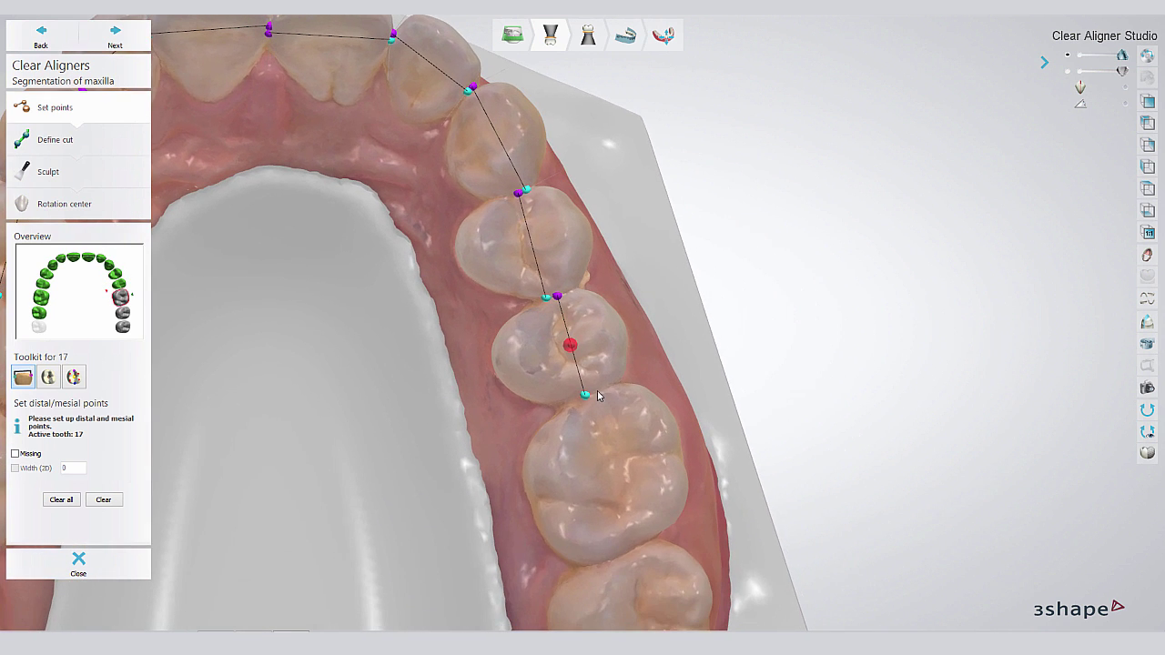
pyautogui.click(635, 548)
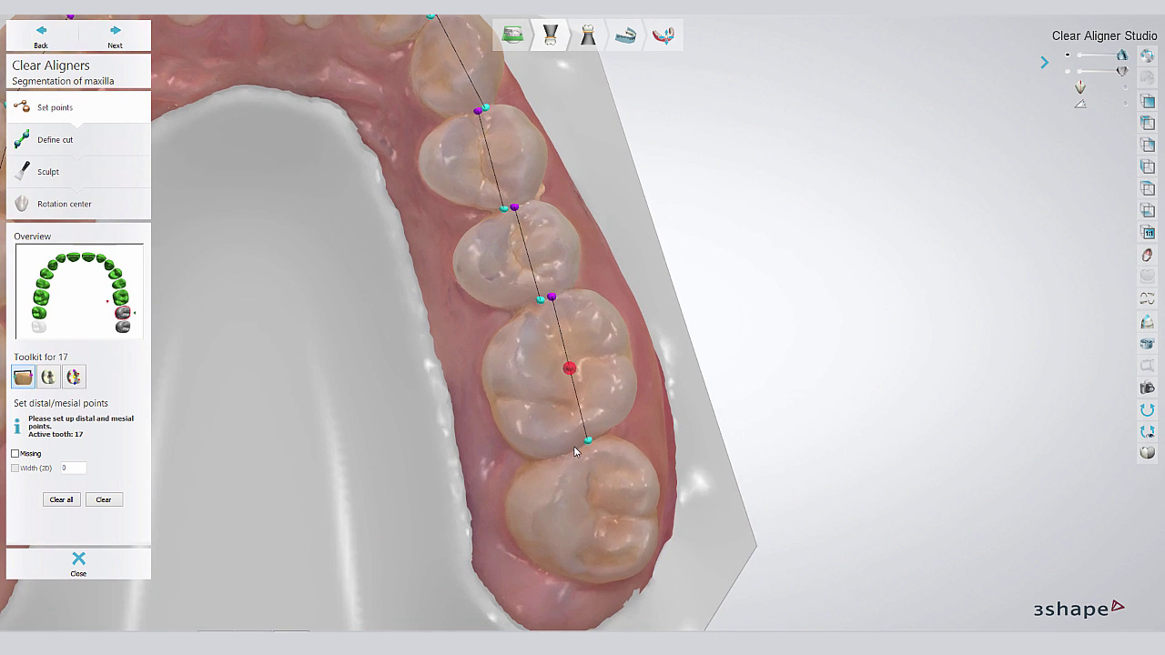
# Step: Set the last distal point on the rear upper molar and toggle the scanner texture off and on
pyautogui.click(608, 584)
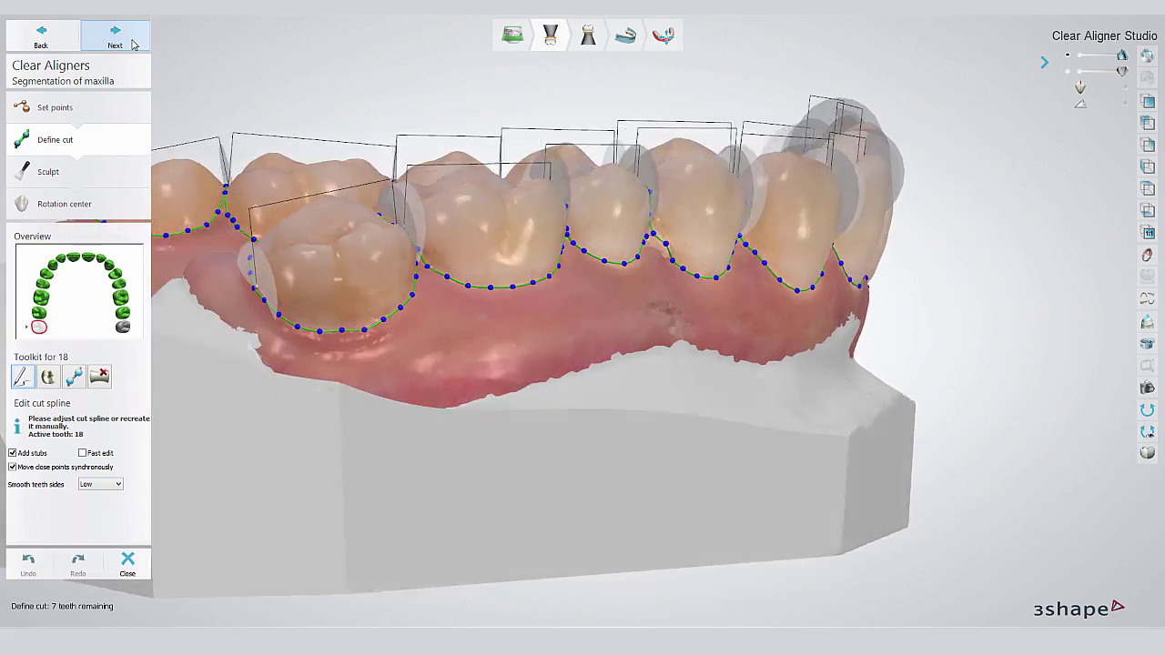
pyautogui.click(1147, 452)
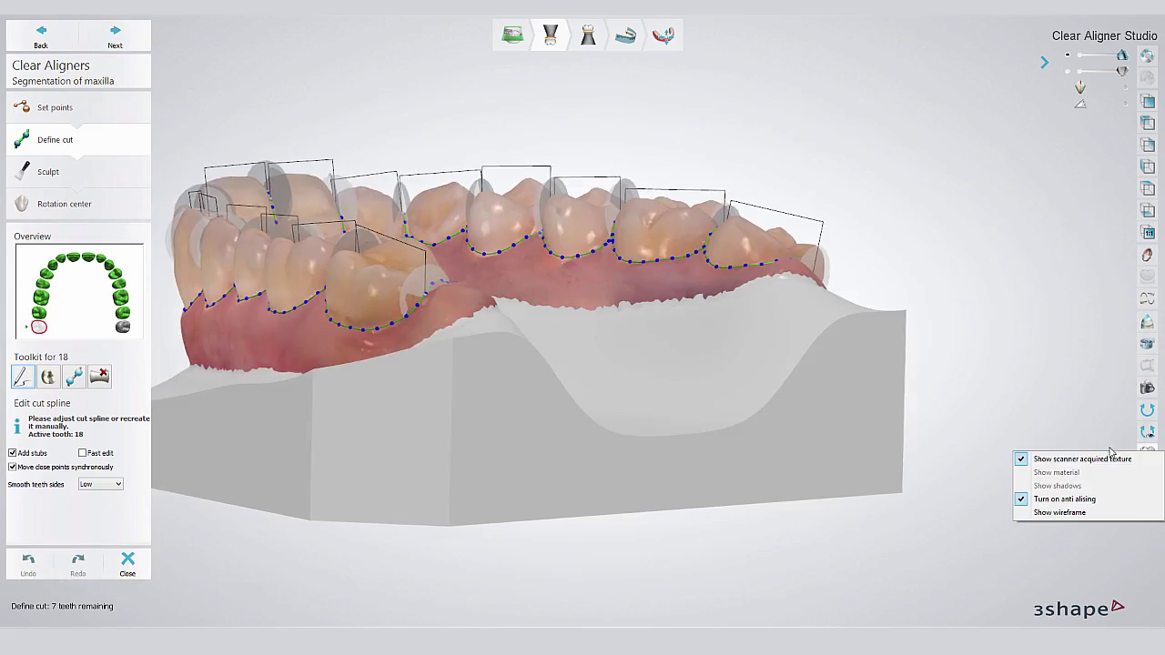
pyautogui.click(1105, 458)
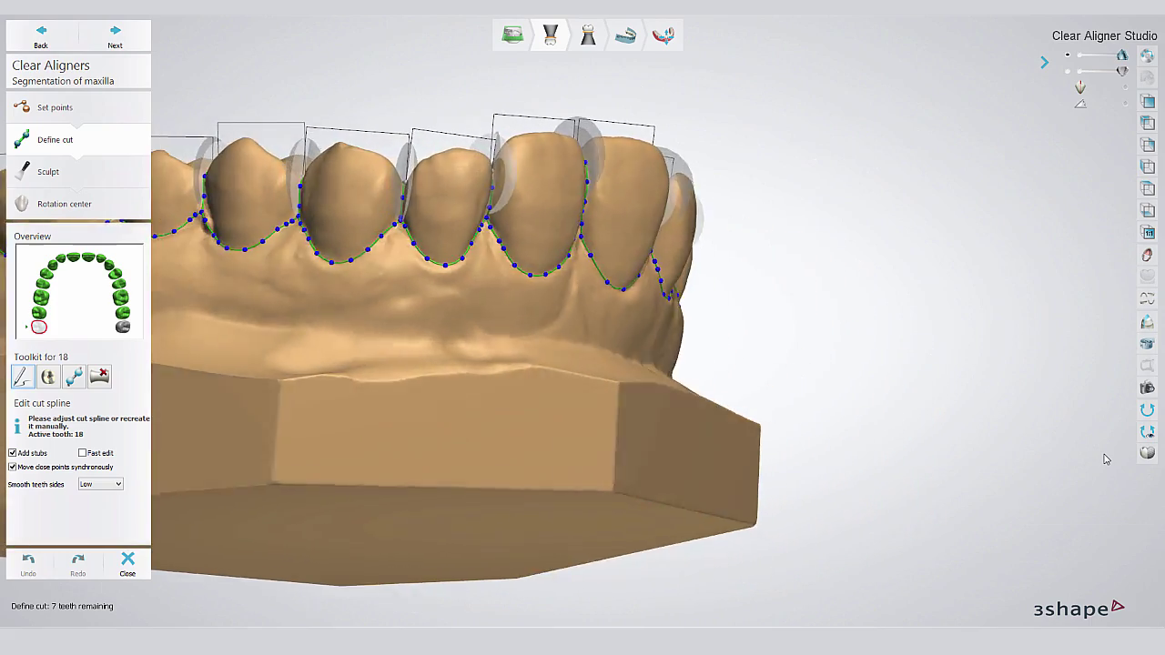
pyautogui.click(1147, 452)
pyautogui.click(1128, 462)
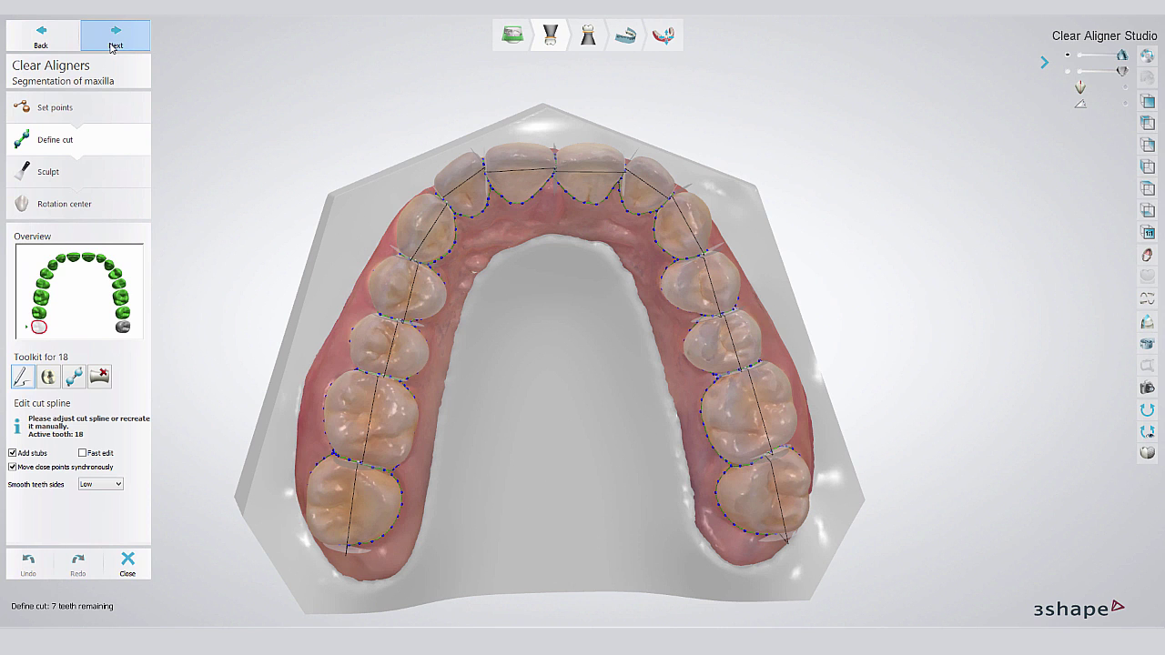
# Step: Select tooth 11 for sculpting, isolate it, then show the neighbouring teeth and gum again
pyautogui.click(112, 38)
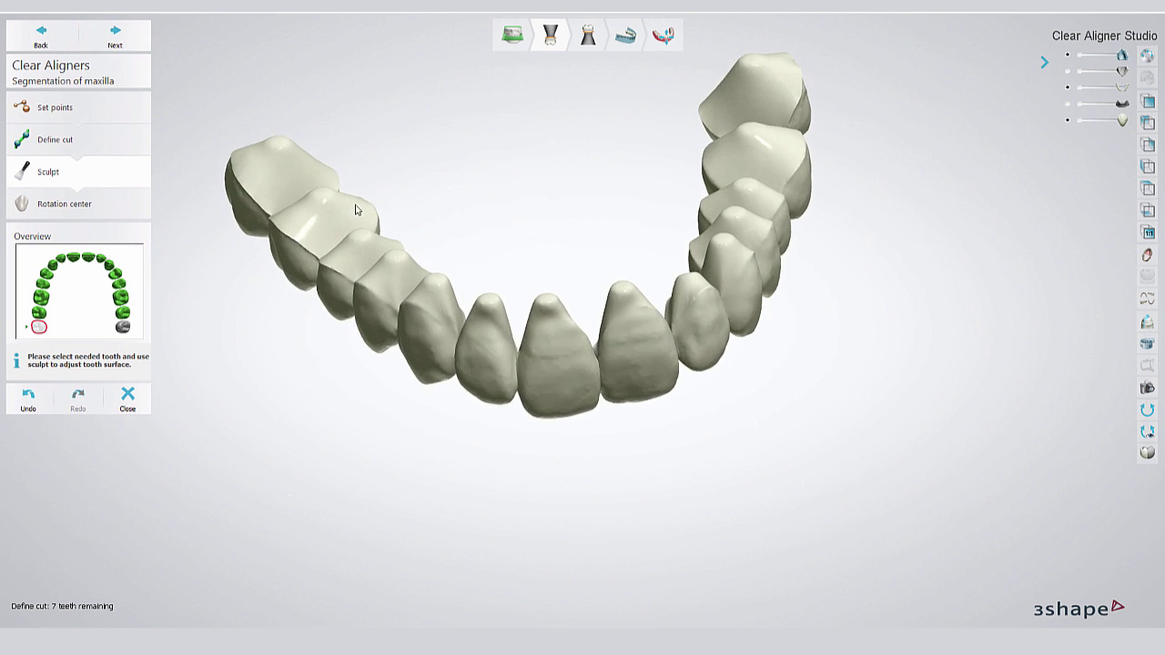
pyautogui.click(75, 258)
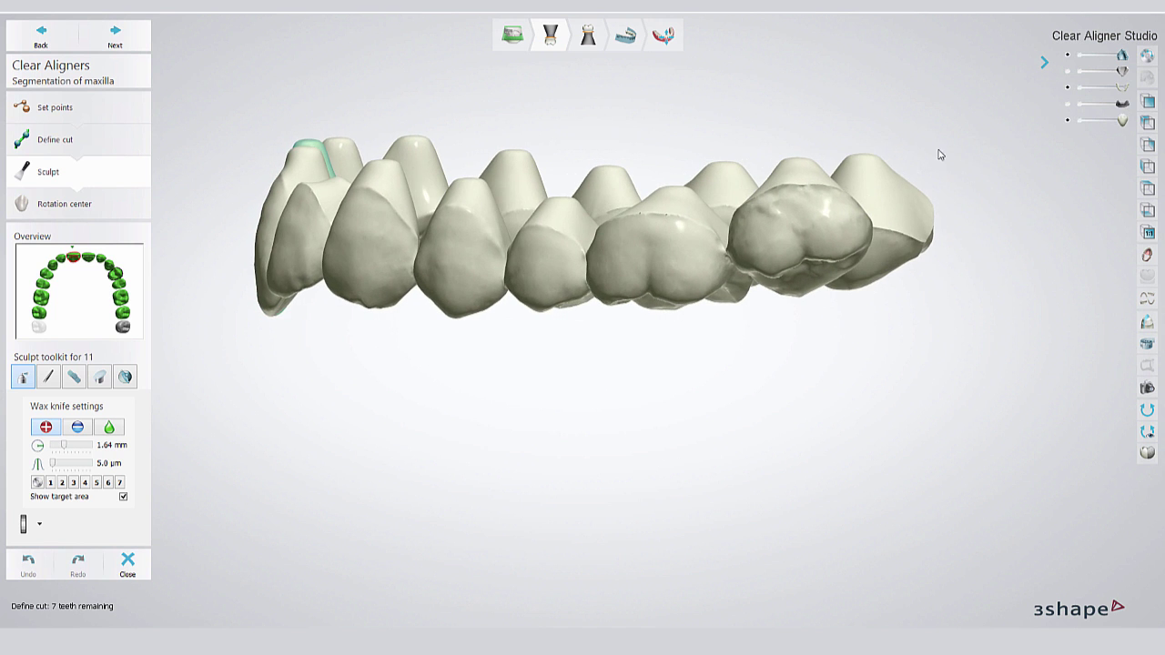
pyautogui.click(1068, 88)
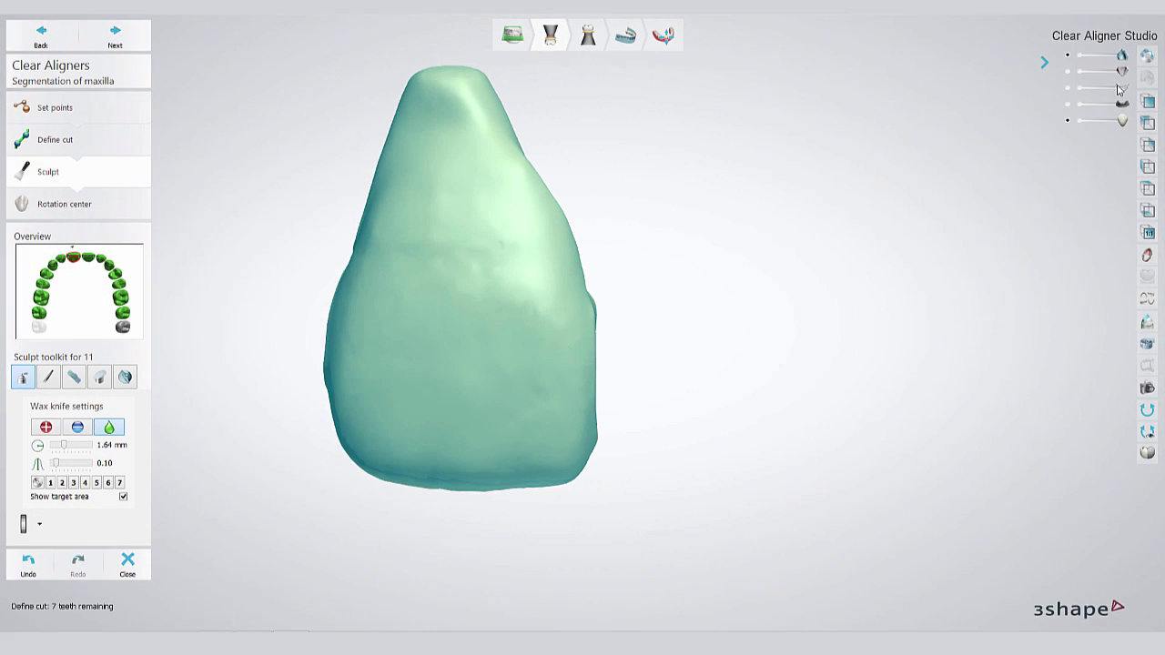
pyautogui.click(1121, 88)
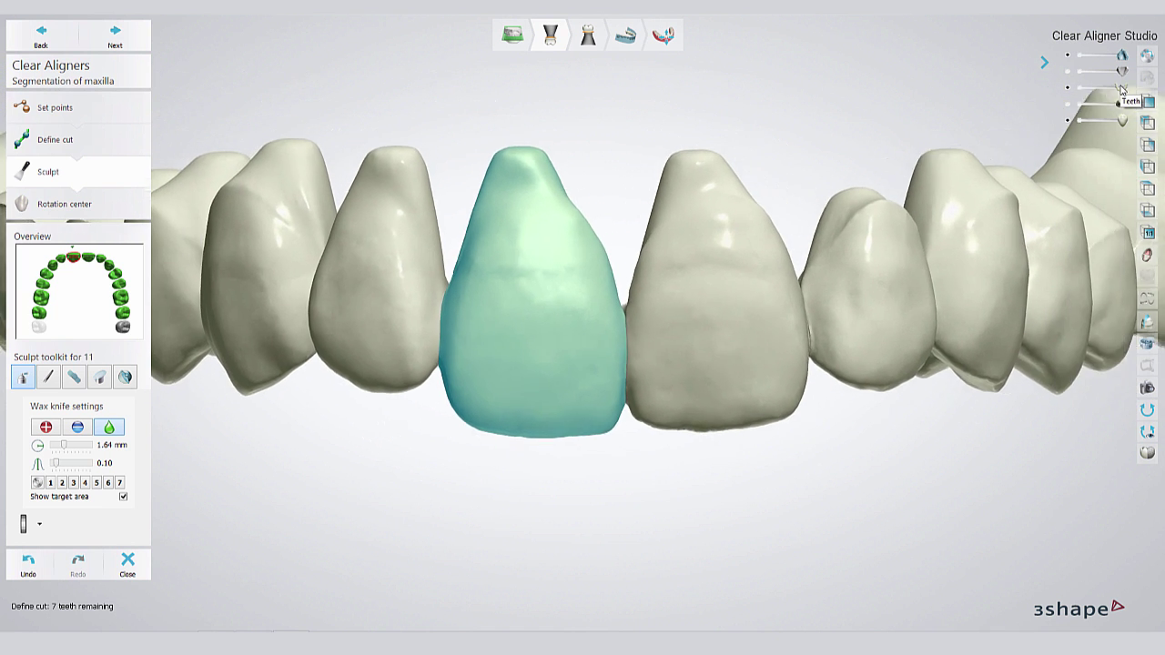
pyautogui.click(1120, 104)
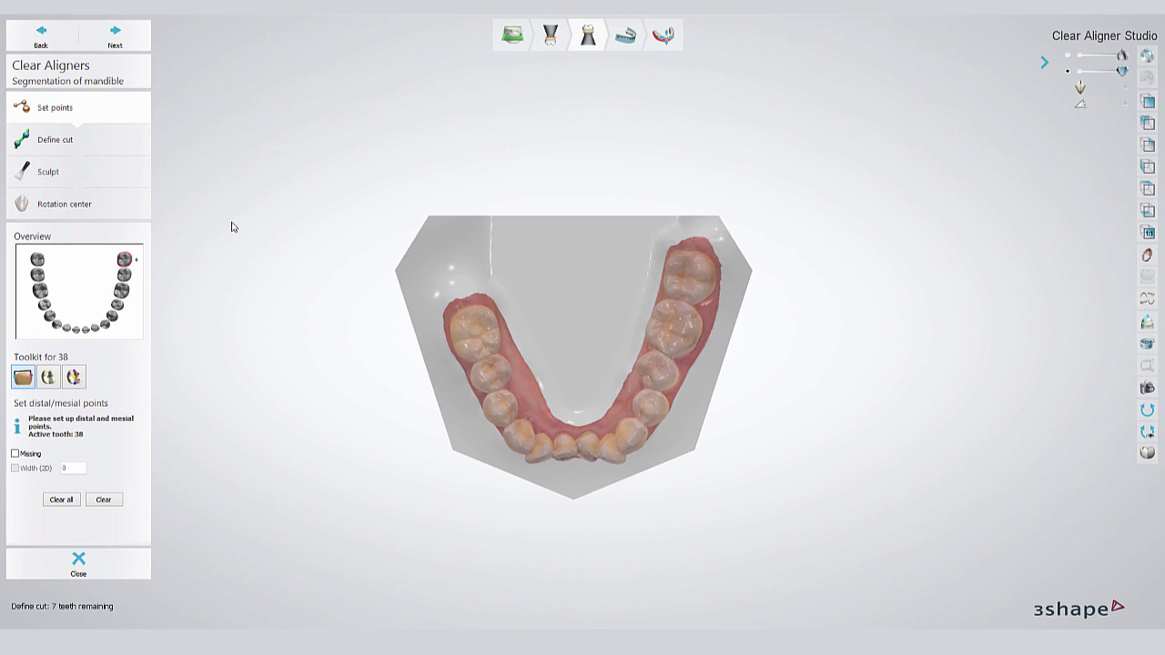
# Step: Place contact points across the lower incisors back to tooth 37, marking tooth 48 missing
pyautogui.scroll(5, 689, 255)
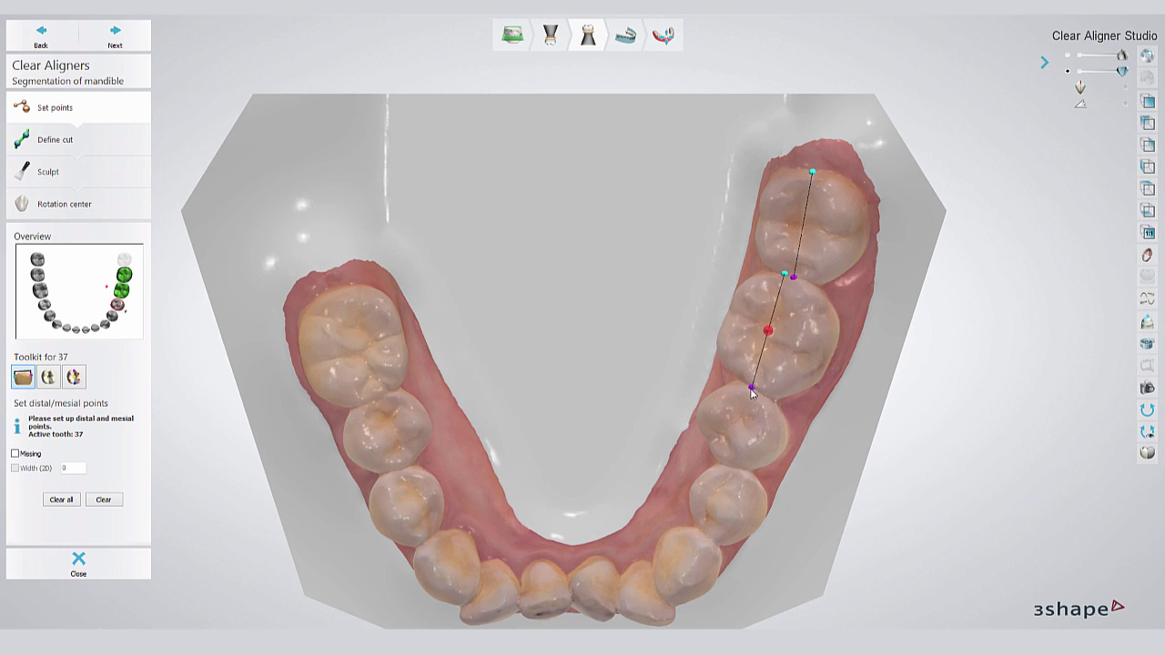
pyautogui.click(711, 447)
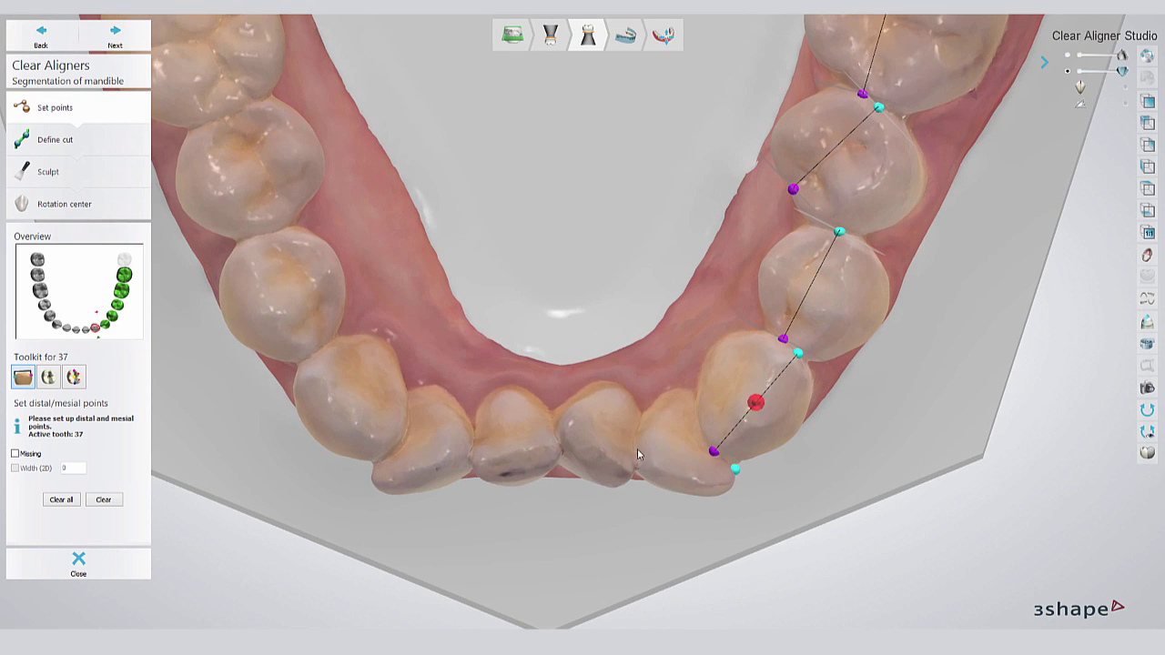
pyautogui.click(631, 460)
pyautogui.click(558, 446)
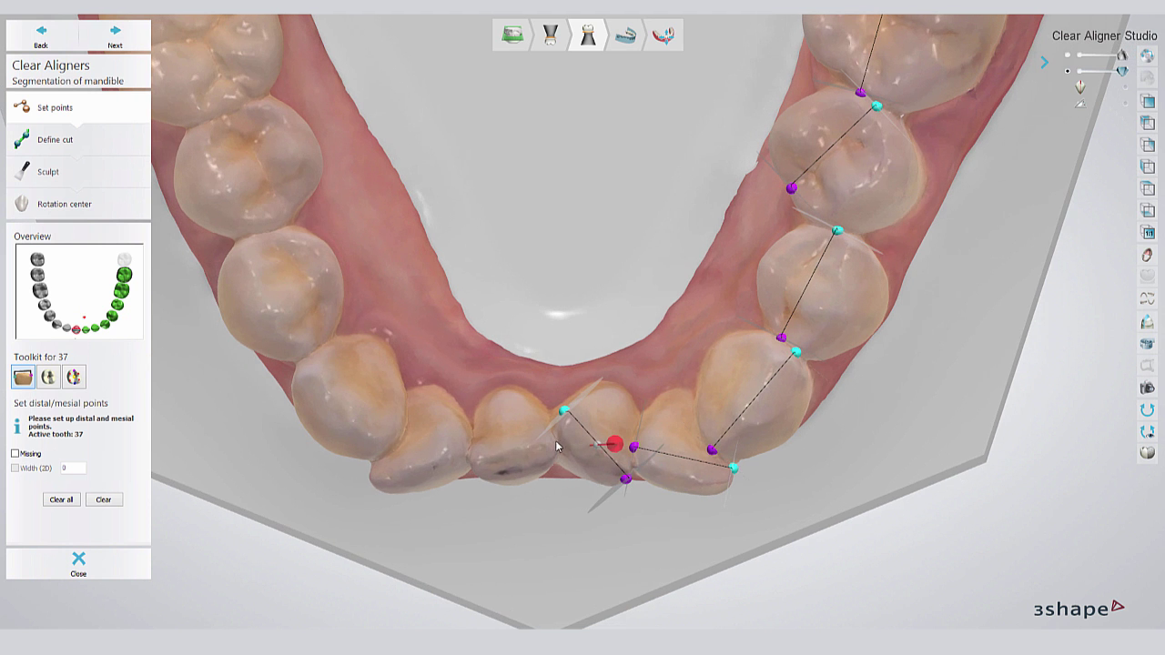
pyautogui.click(482, 433)
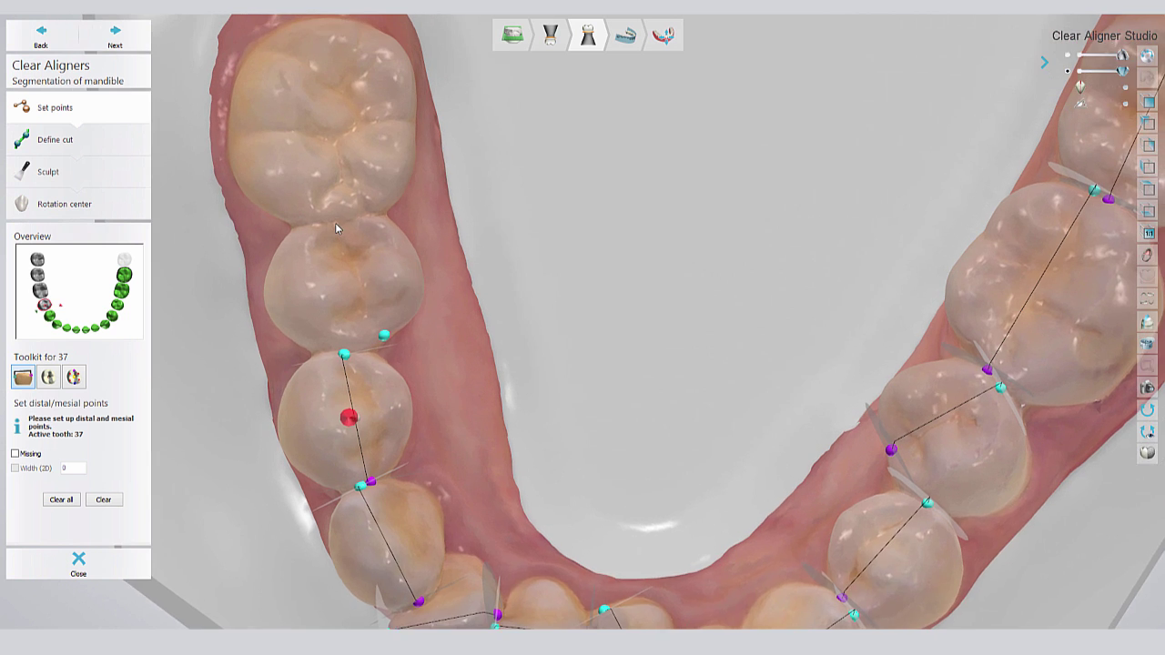
pyautogui.click(335, 228)
pyautogui.click(354, 90)
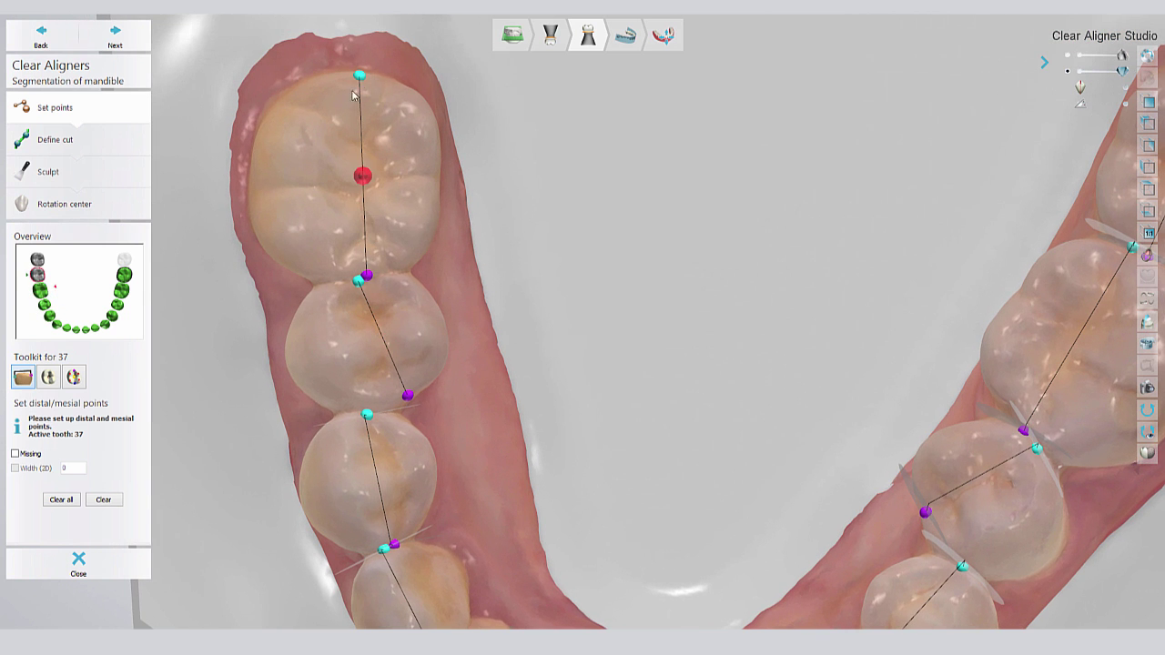
pyautogui.click(15, 454)
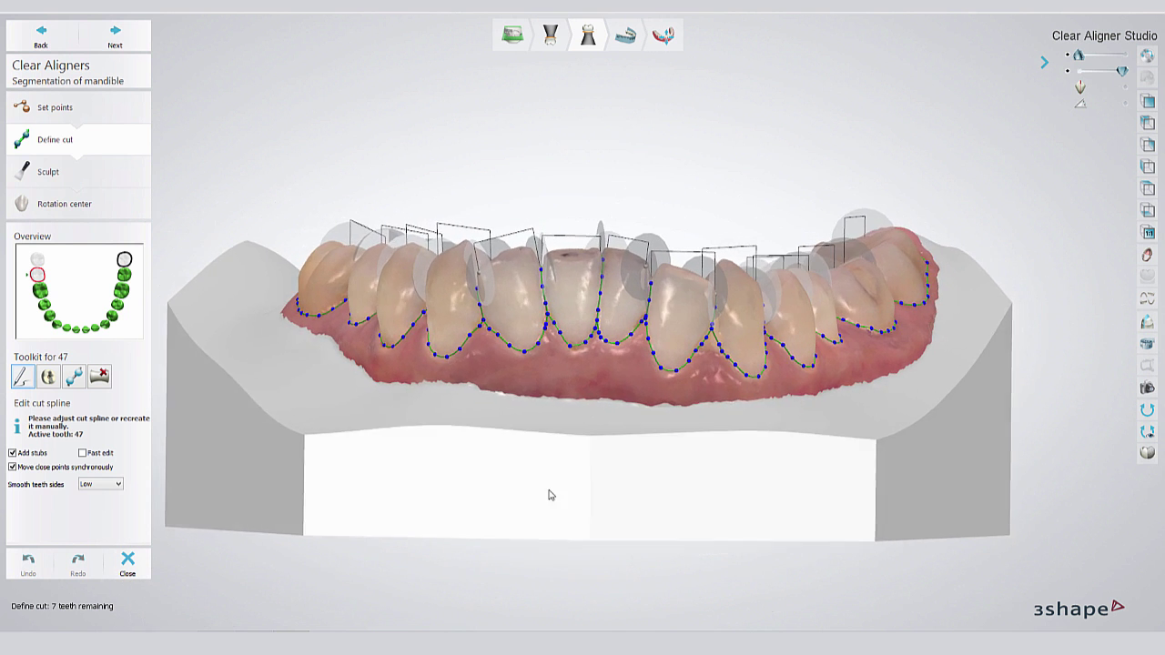
# Step: Hide the gum and other teeth to inspect the lower incisors' rotation axes, then restore the teeth
pyautogui.click(128, 43)
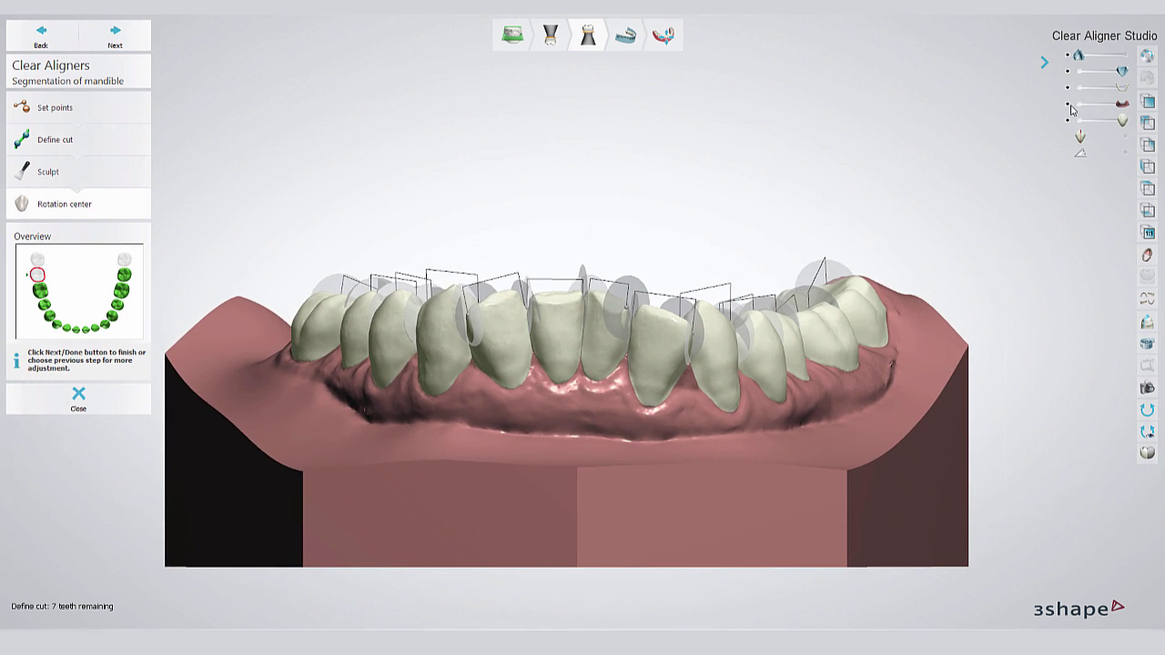
pyautogui.click(1069, 106)
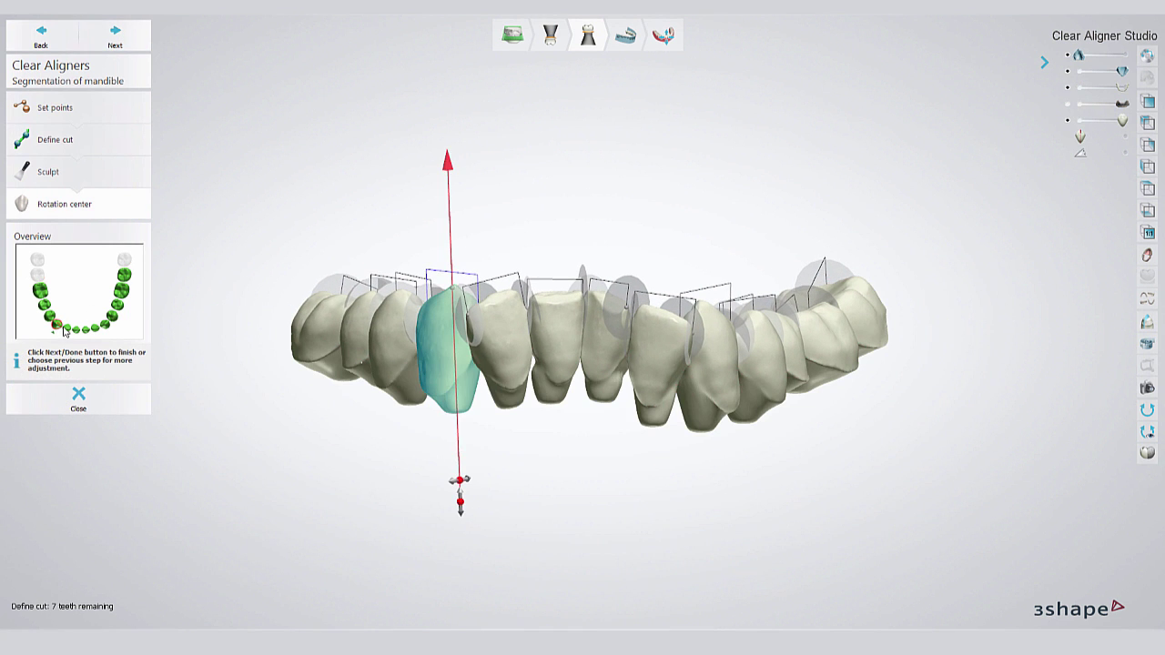
pyautogui.click(1068, 89)
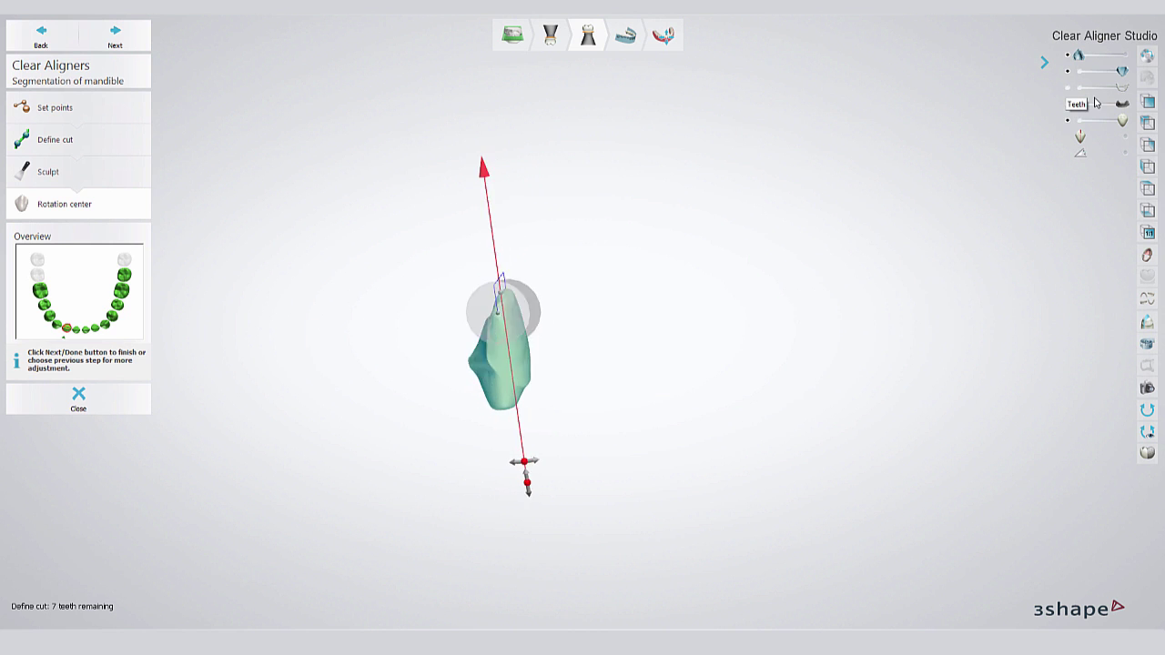
pyautogui.click(1068, 88)
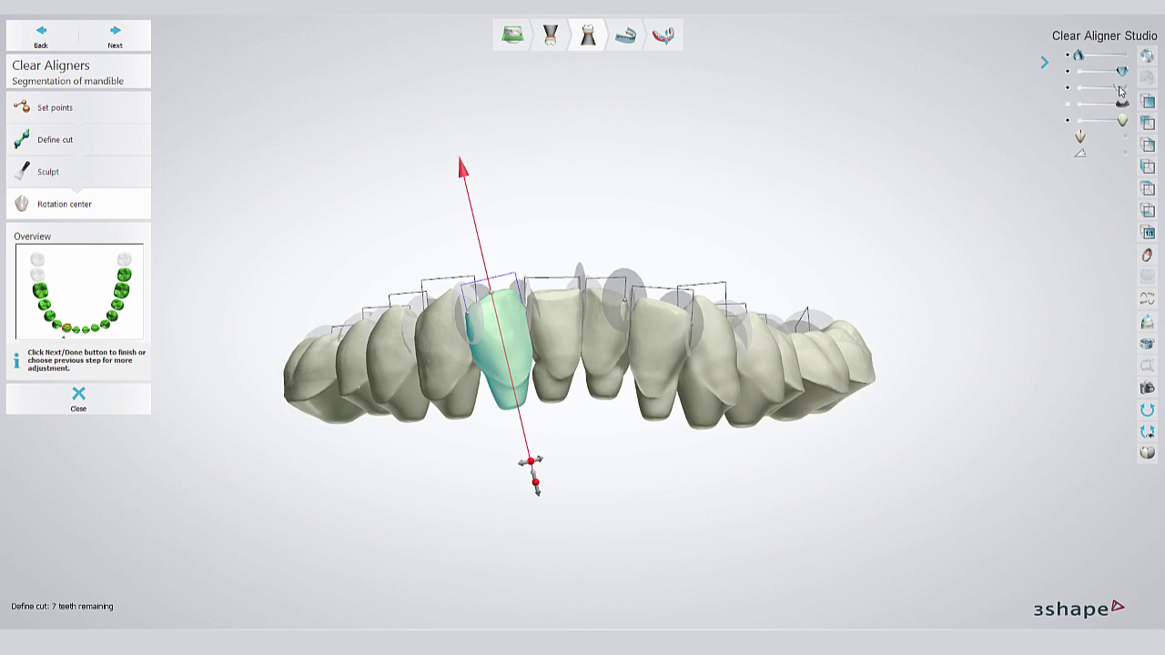
pyautogui.click(85, 331)
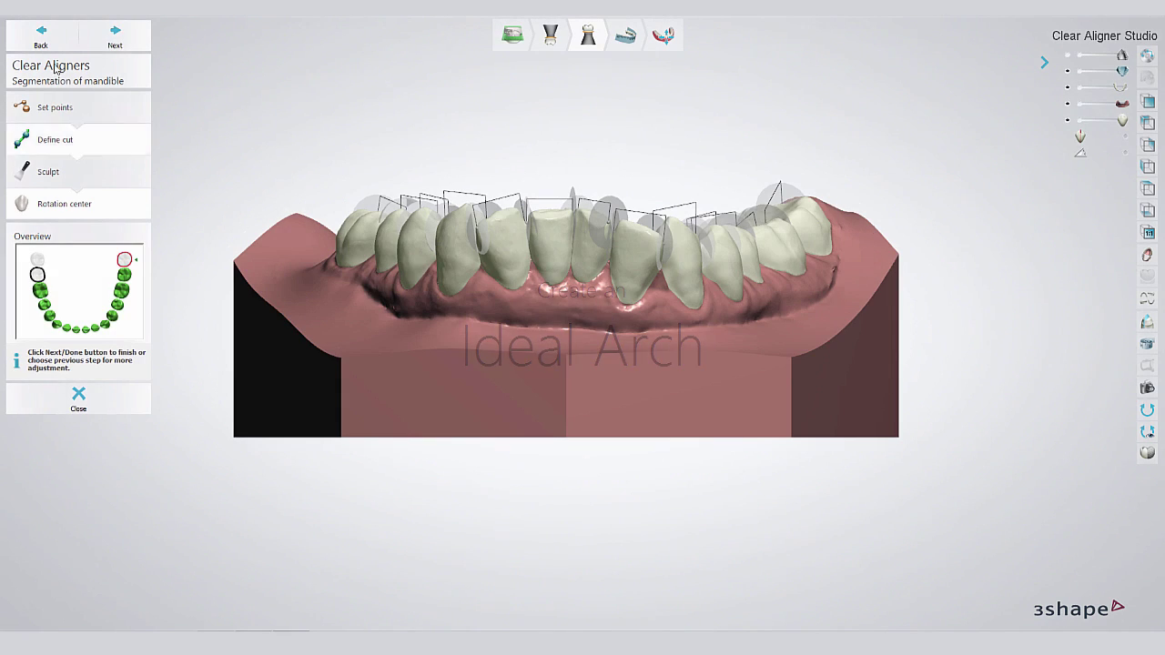
# Step: Add a new ideal arch named 'Ideal Arch' in the dental arc analysis
pyautogui.click(114, 36)
pyautogui.click(43, 466)
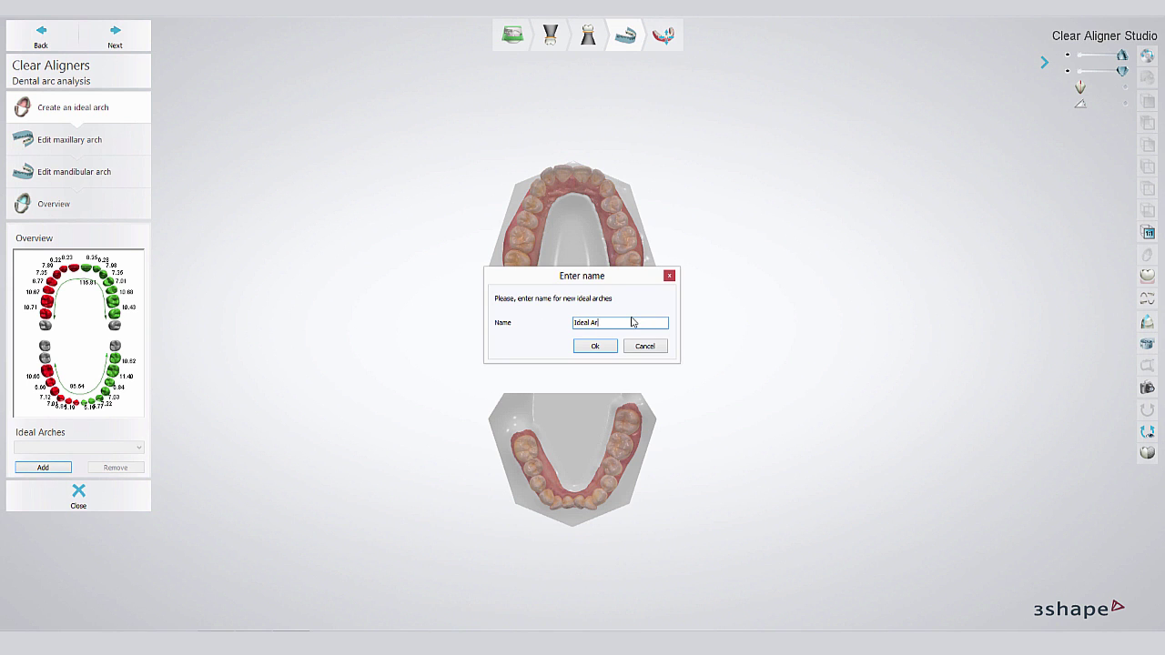
pyautogui.write('Ideal Arch')
pyautogui.press('Return')
# Step: Trace the upper arch curve with control points from the back teeth round to the front
pyautogui.click(115, 37)
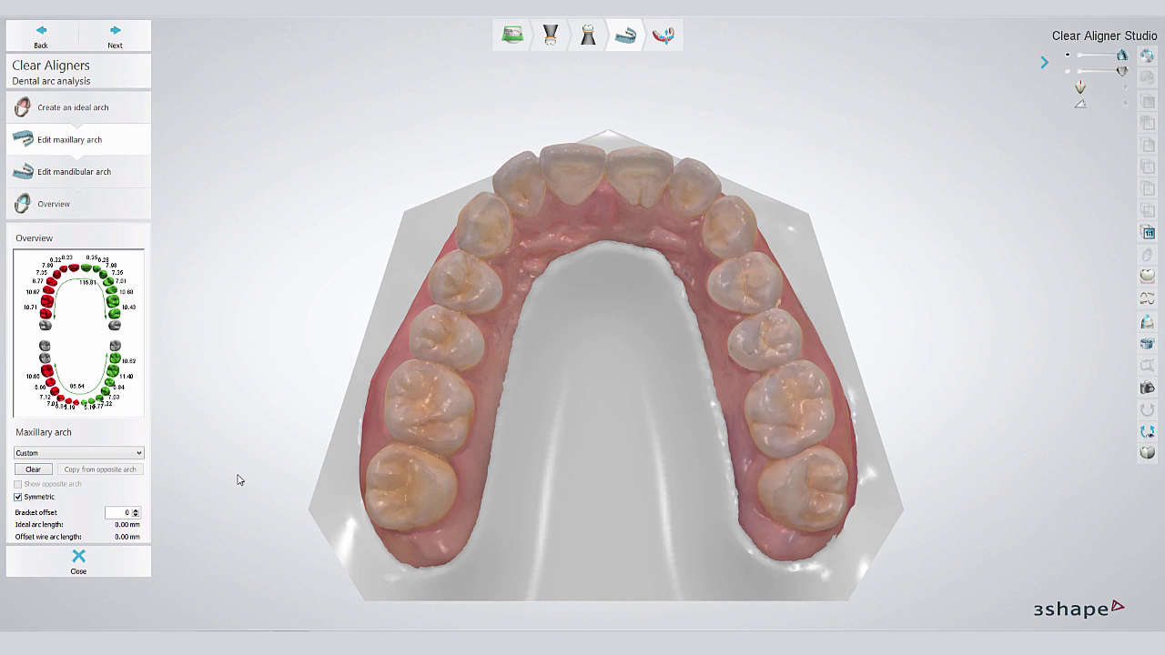
pyautogui.click(365, 491)
pyautogui.click(386, 391)
pyautogui.click(410, 323)
pyautogui.click(432, 264)
pyautogui.click(462, 209)
pyautogui.click(510, 157)
pyautogui.click(572, 141)
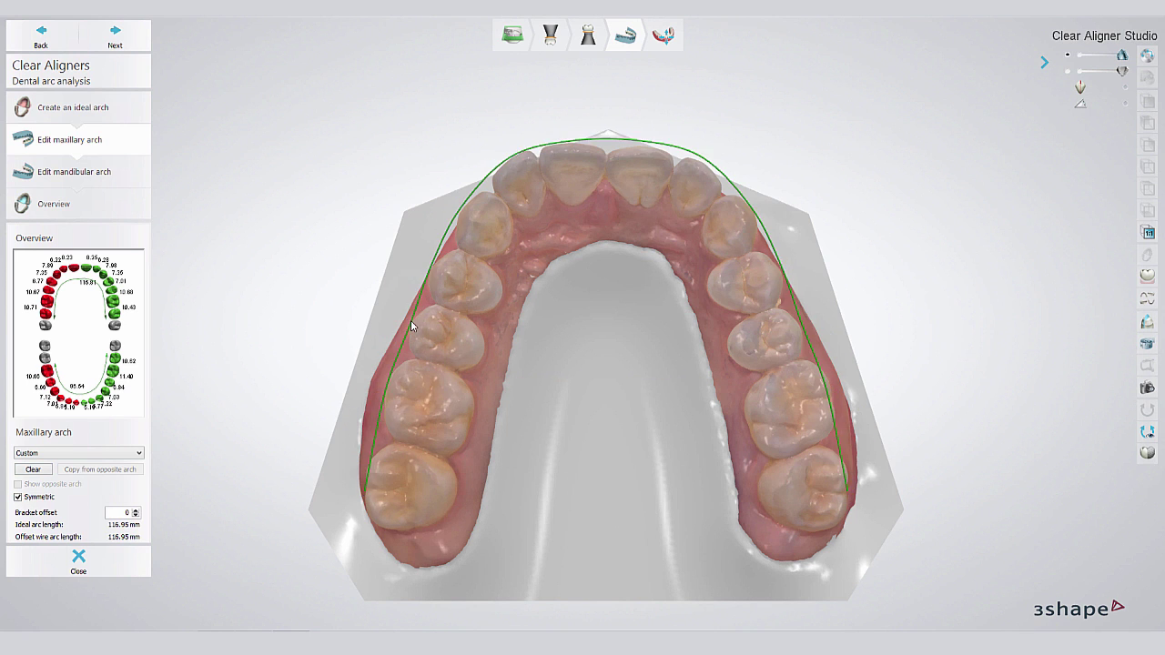
# Step: Nudge the upper arch's side and front control points to fit the teeth
pyautogui.moveTo(406, 327); pyautogui.dragTo(405, 325)
pyautogui.moveTo(431, 265); pyautogui.dragTo(428, 268)
pyautogui.moveTo(462, 209); pyautogui.dragTo(459, 212)
pyautogui.moveTo(573, 143)
pyautogui.mouseDown()
pyautogui.moveTo(516, 160)
pyautogui.moveTo(569, 147)
pyautogui.mouseUp()
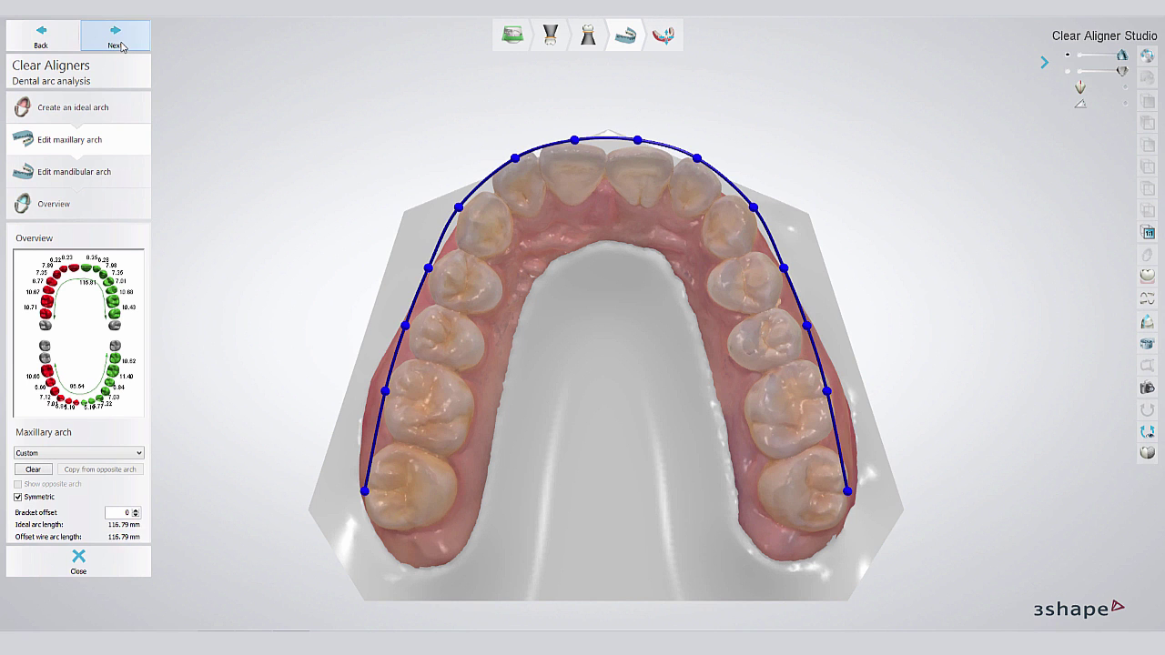
# Step: Trace and fine-tune the lower arch curve against the upper arch, giving 83.18 mm mandibular length
pyautogui.click(114, 36)
pyautogui.click(19, 485)
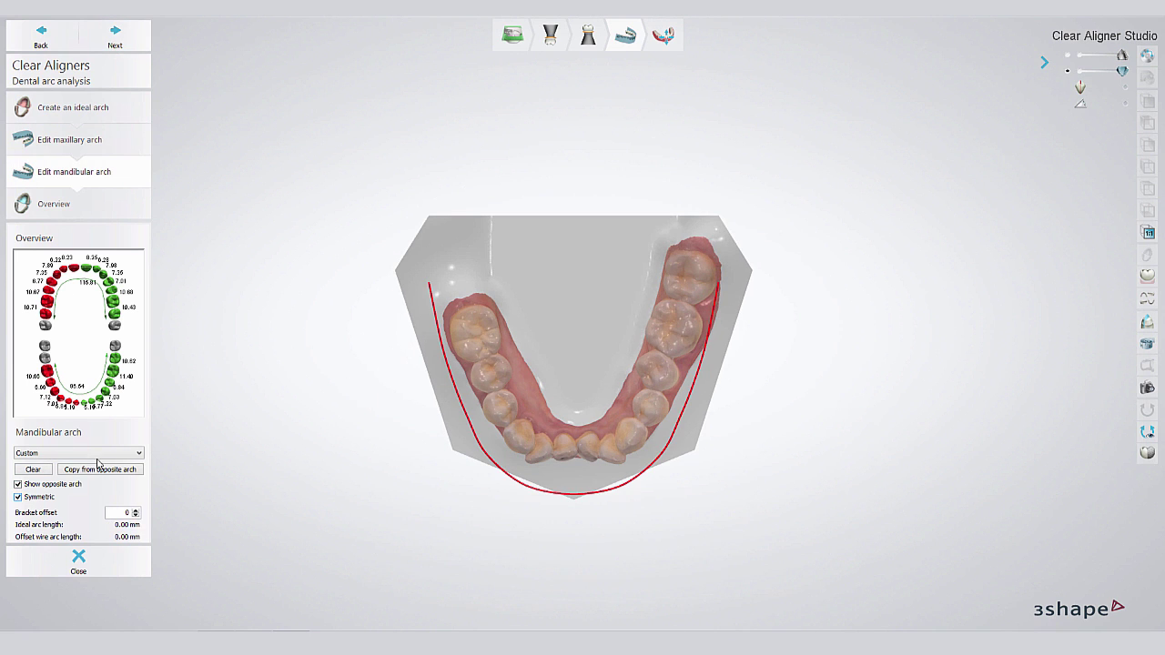
pyautogui.scroll(3, 481, 372)
pyautogui.click(390, 378)
pyautogui.click(412, 438)
pyautogui.click(455, 491)
pyautogui.click(490, 521)
pyautogui.click(552, 530)
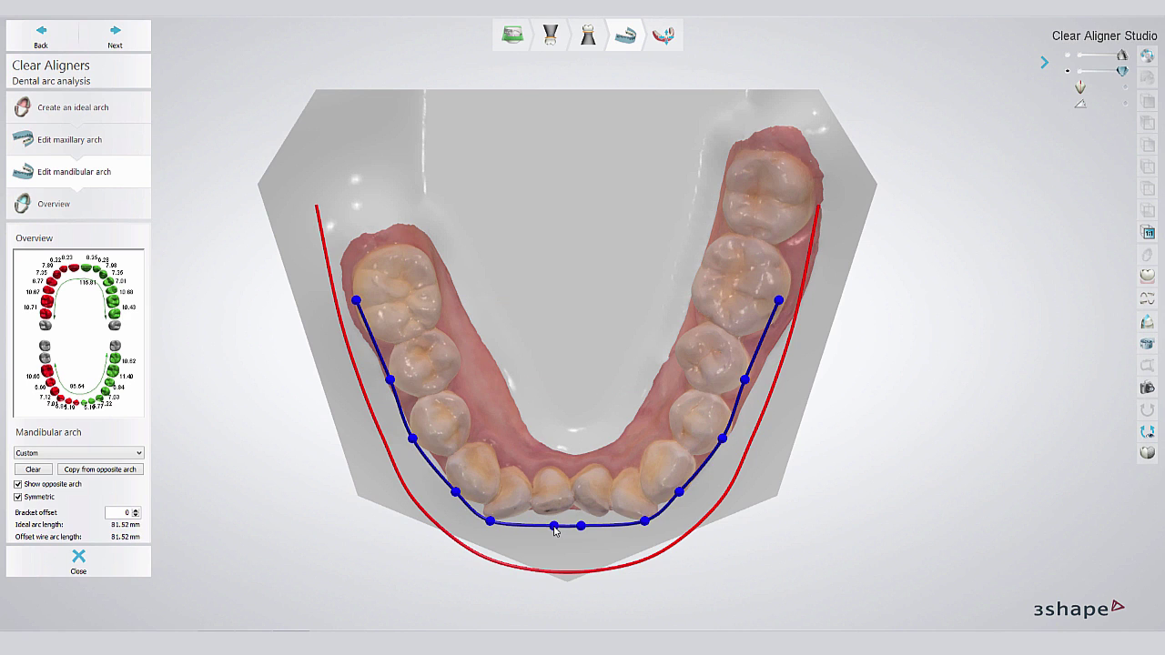
pyautogui.moveTo(644, 522); pyautogui.dragTo(589, 545)
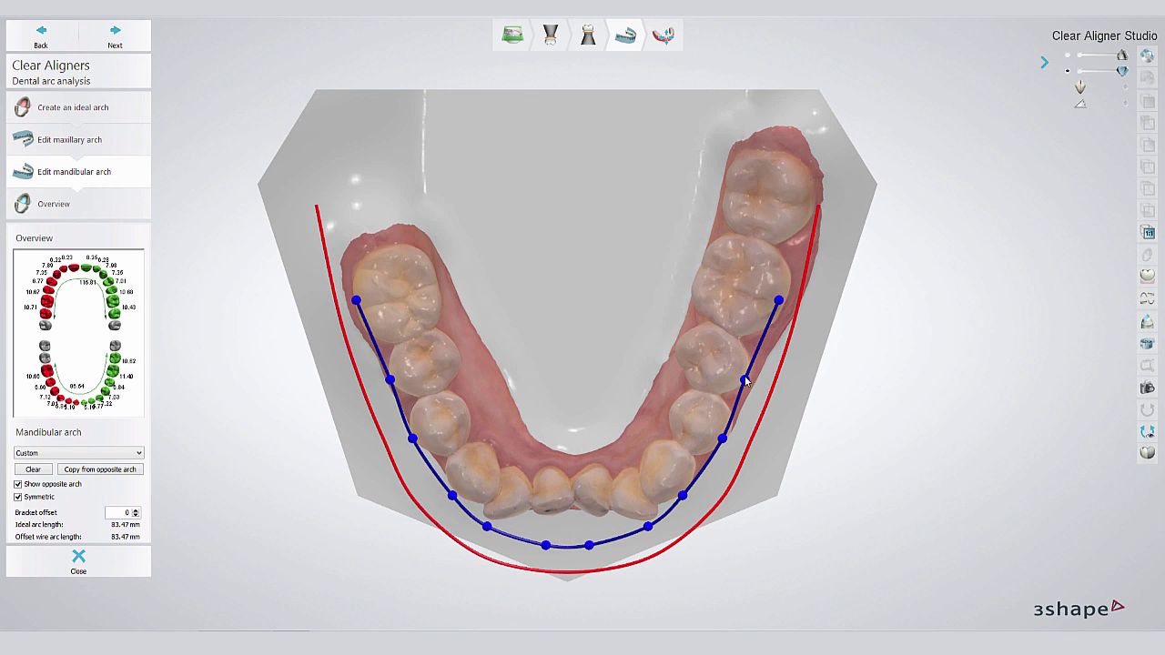
pyautogui.moveTo(778, 301); pyautogui.dragTo(771, 303)
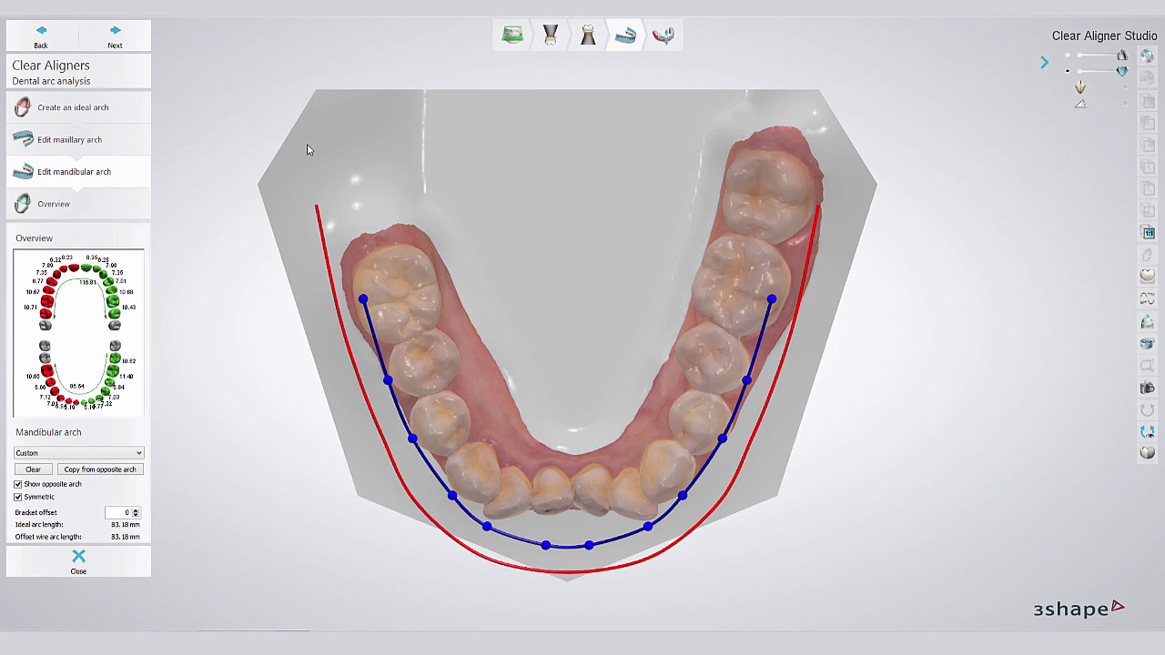
pyautogui.click(115, 36)
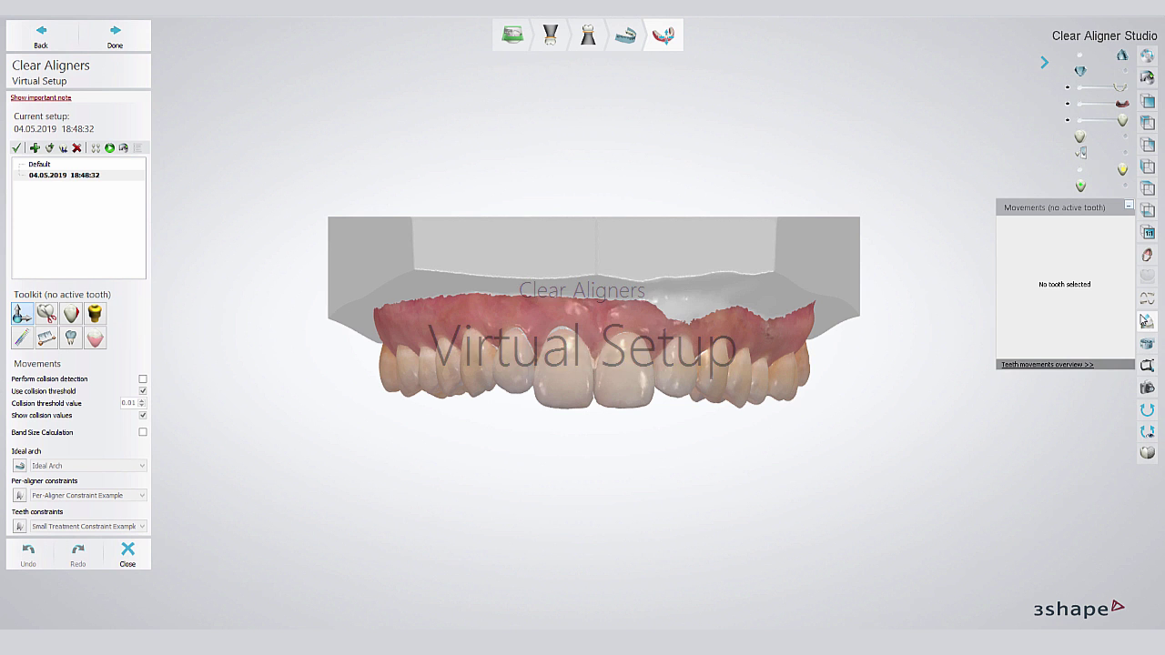
# Step: Zoom in on tooth 21 and adjust its extrusion/intrusion to -0.3 mm, checking occlusal and frontal views
pyautogui.click(638, 382)
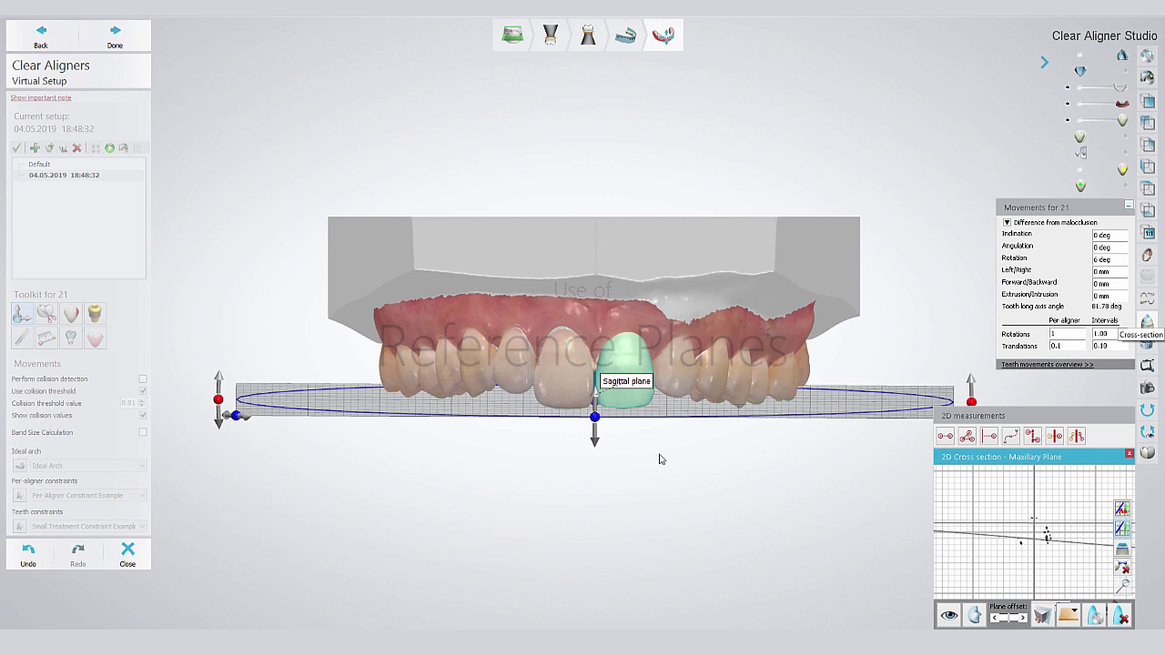
pyautogui.scroll(3, 659, 457)
pyautogui.scroll(2, 652, 427)
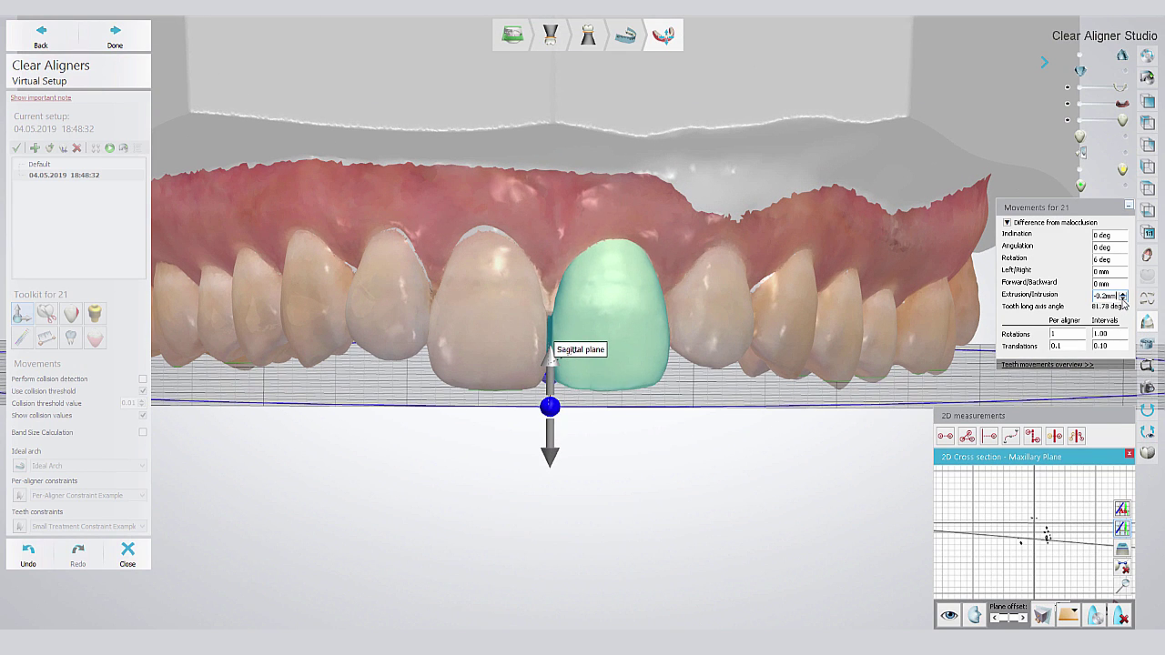
pyautogui.press('Up')
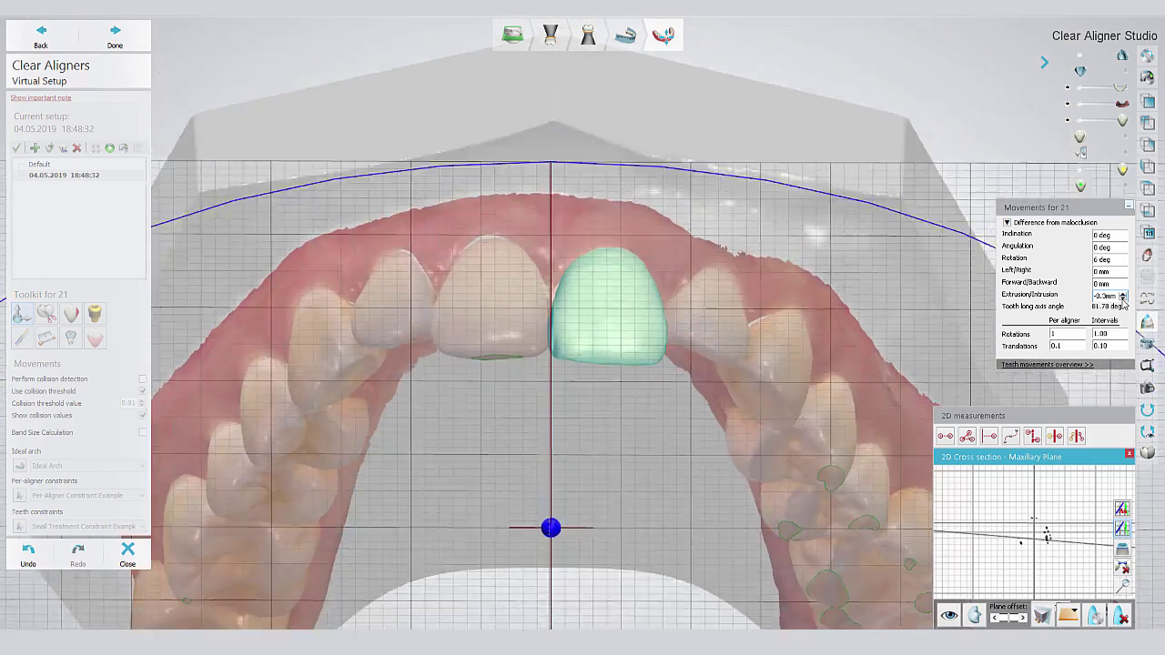
pyautogui.click(1122, 299)
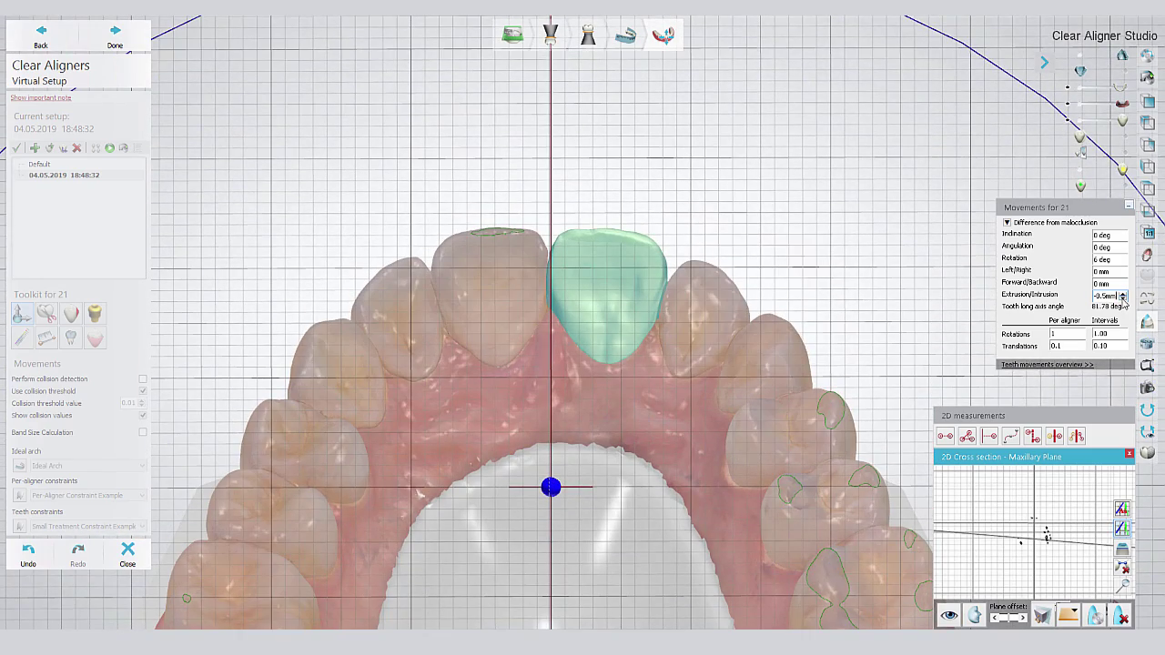
pyautogui.press('Down')
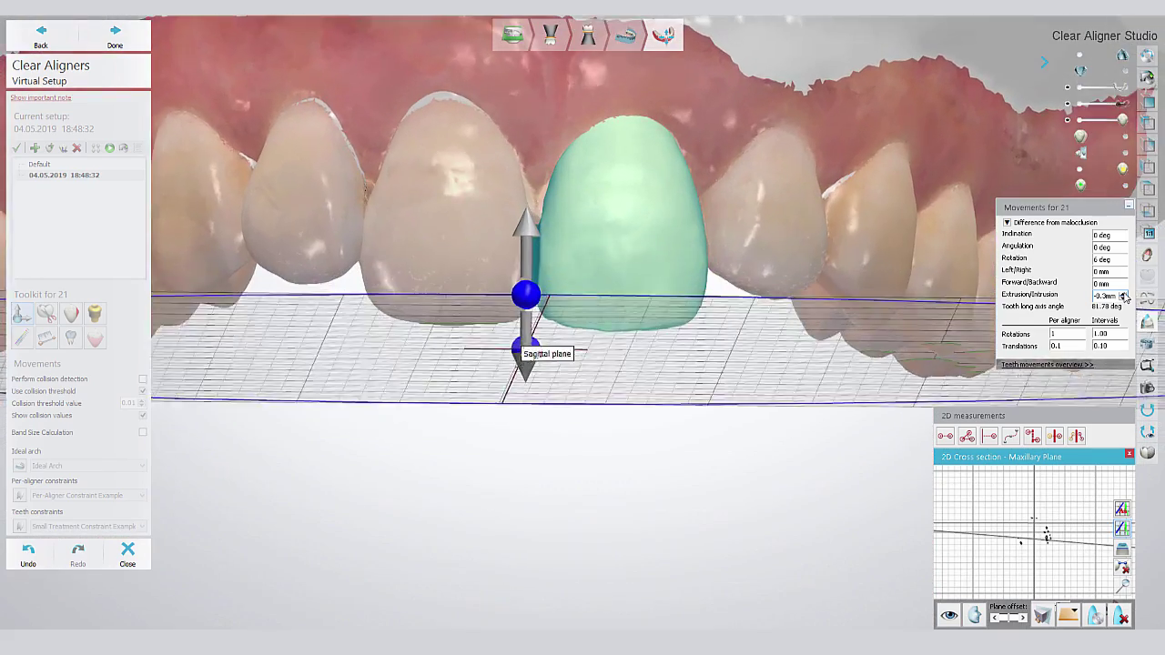
pyautogui.click(1125, 296)
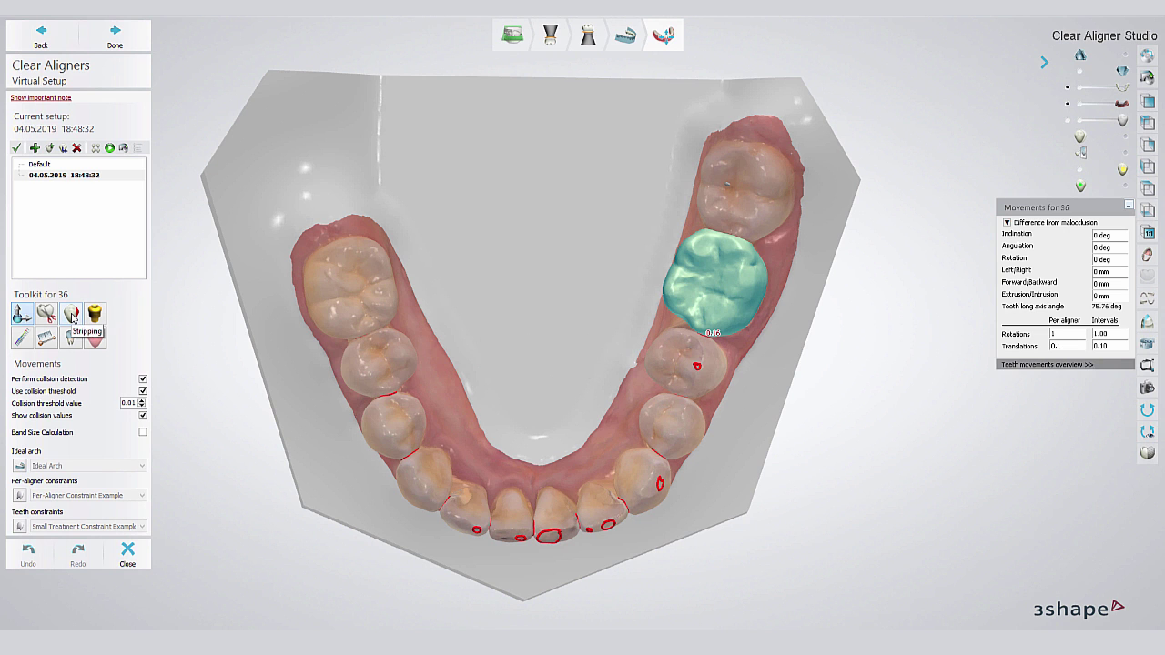
# Step: Review stripping on lower teeth 41 through 36, then give tooth 34 0.1 mm mesial stripping
pyautogui.click(73, 314)
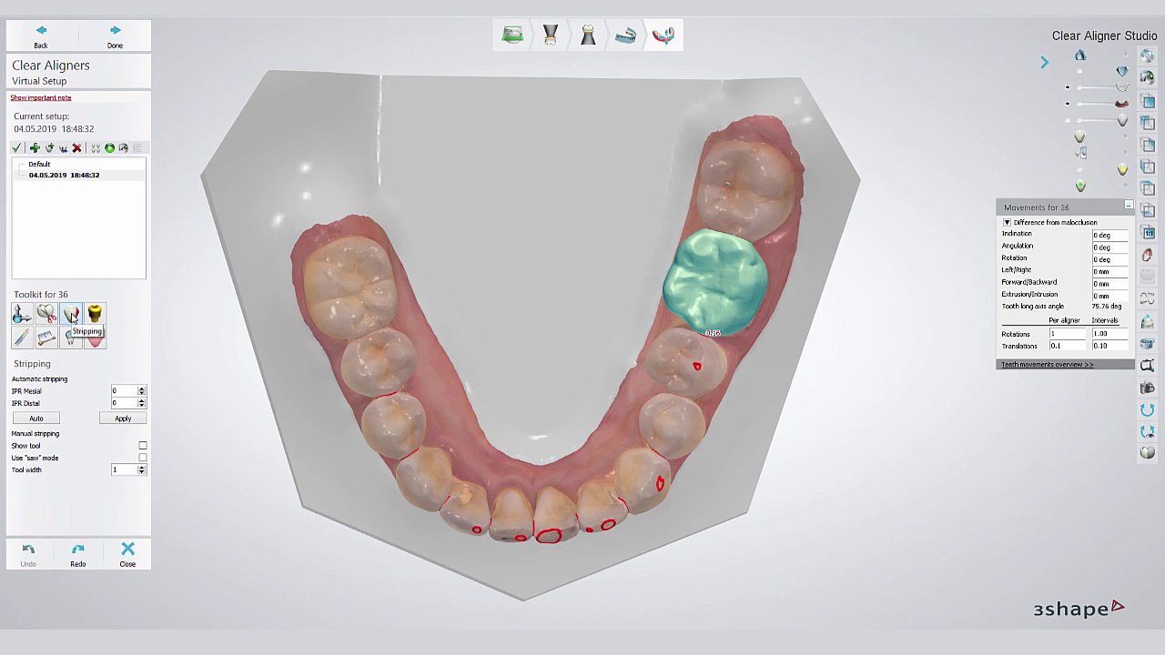
pyautogui.scroll(5, 528, 536)
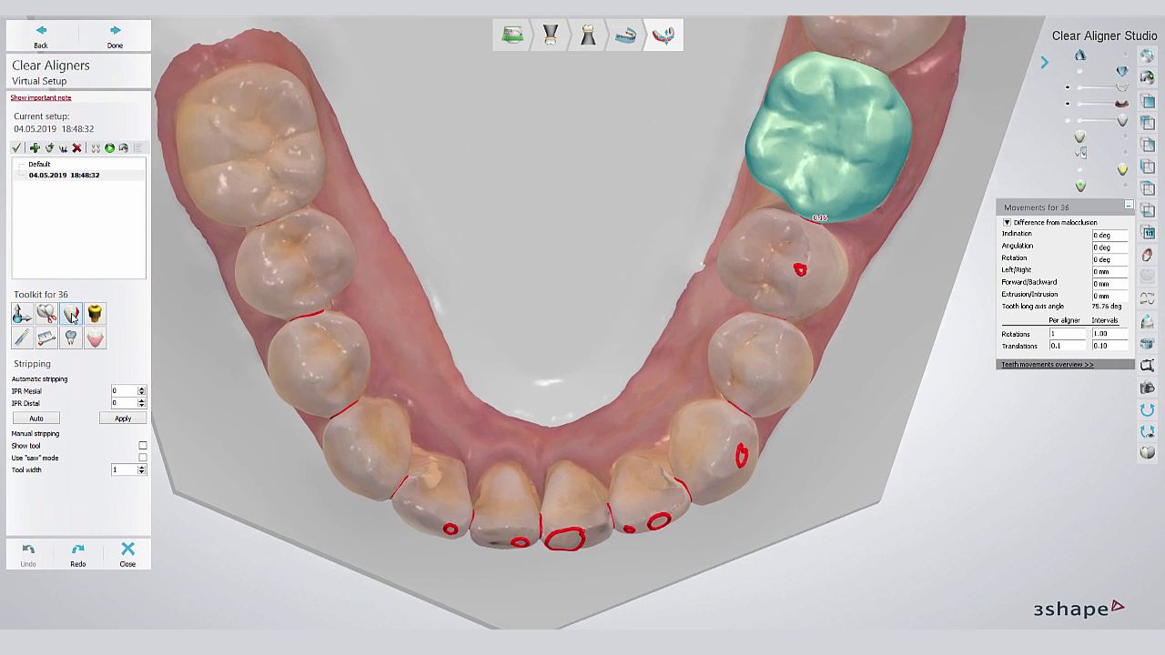
pyautogui.click(512, 543)
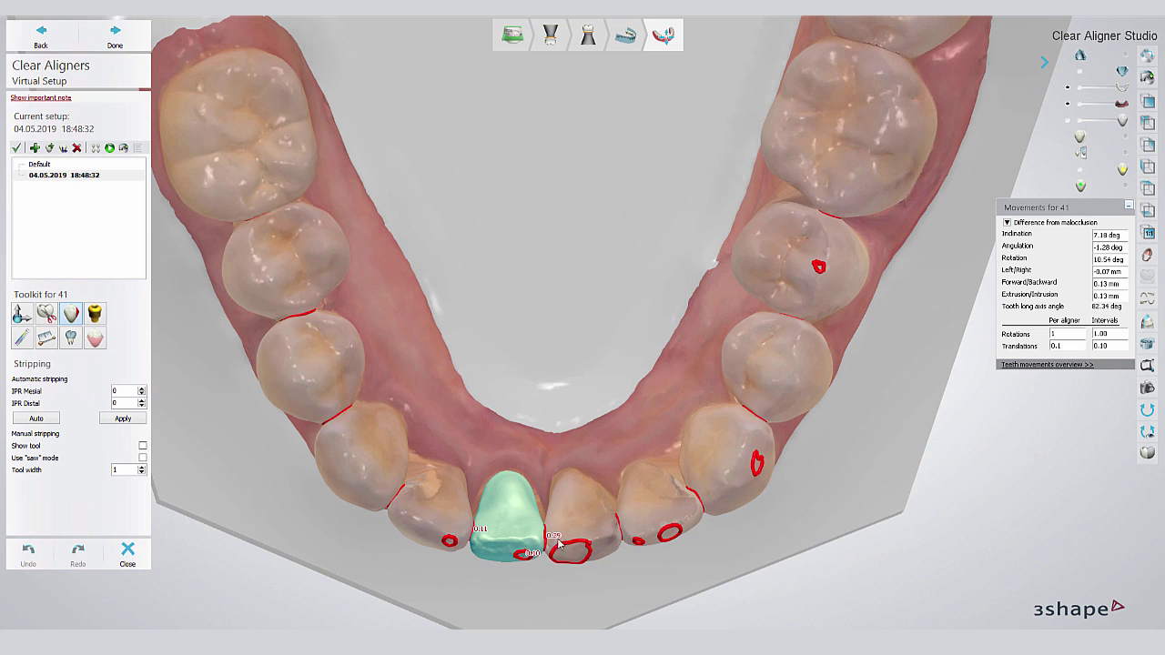
pyautogui.click(582, 544)
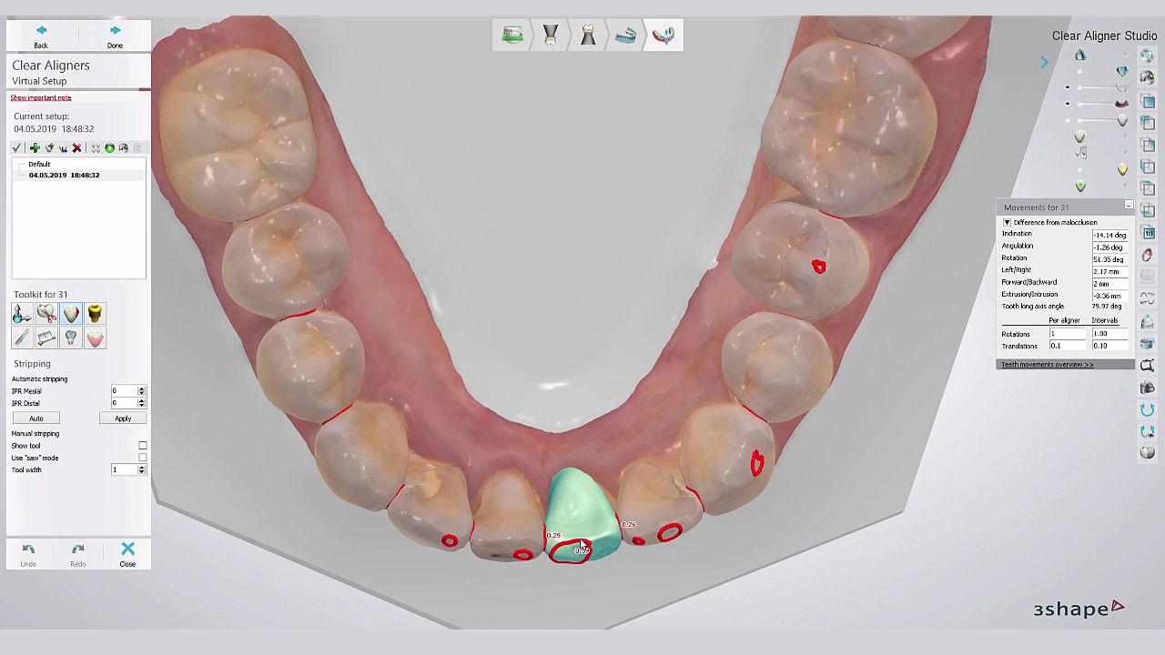
pyautogui.click(665, 520)
pyautogui.click(733, 473)
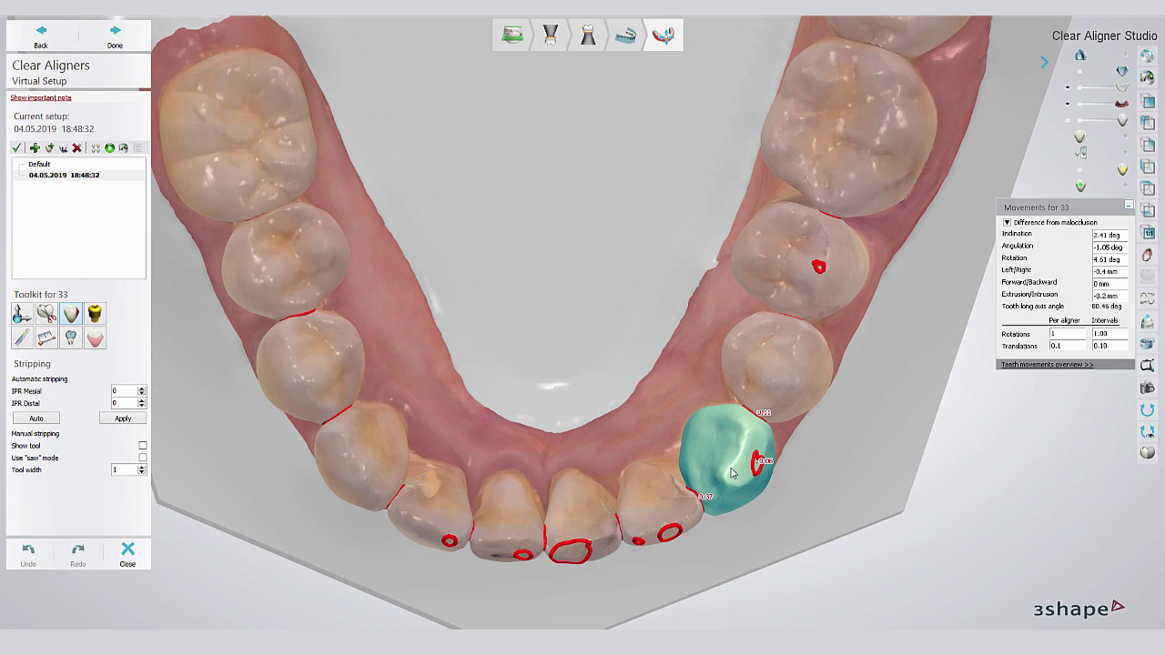
pyautogui.click(797, 372)
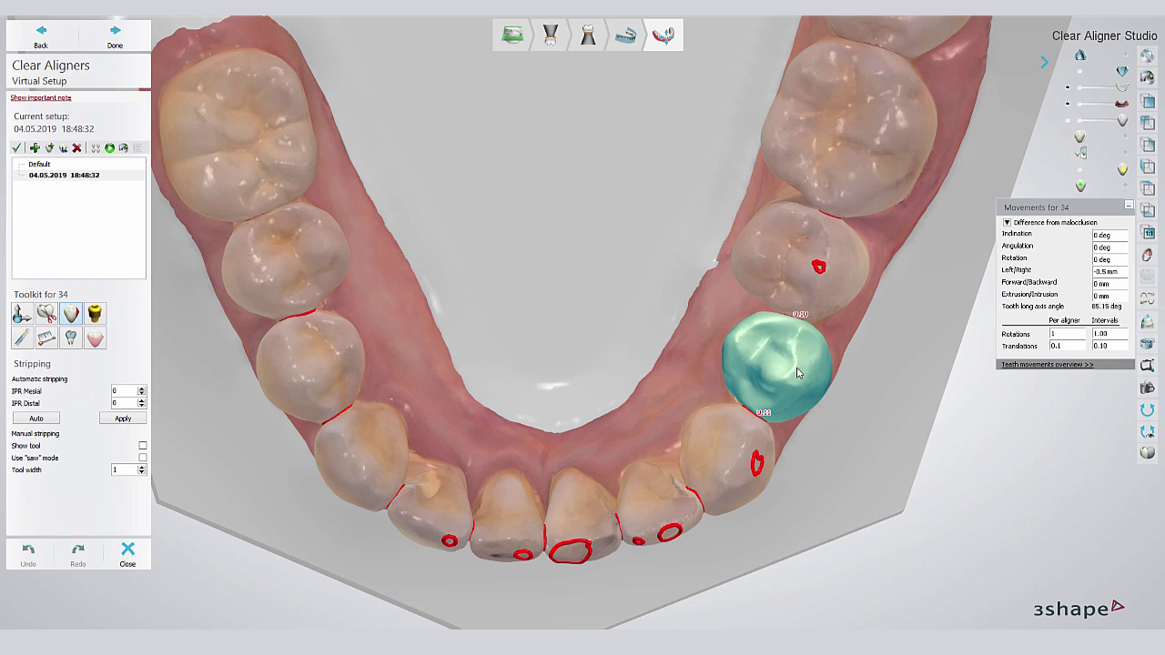
pyautogui.click(830, 294)
pyautogui.click(878, 152)
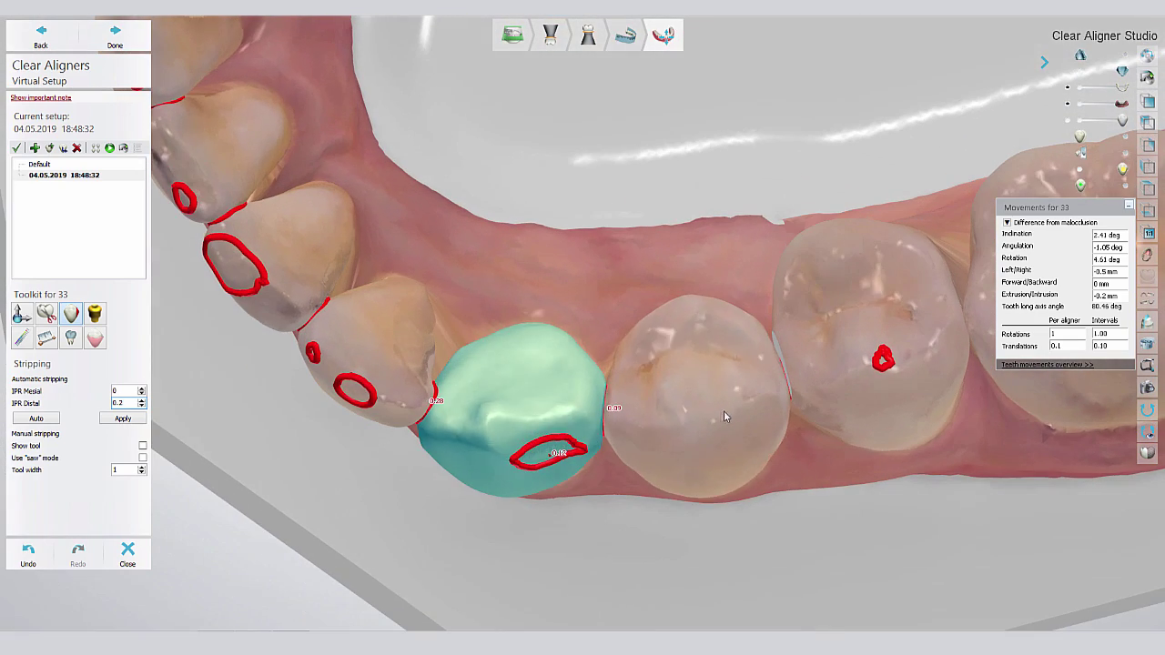
pyautogui.click(725, 416)
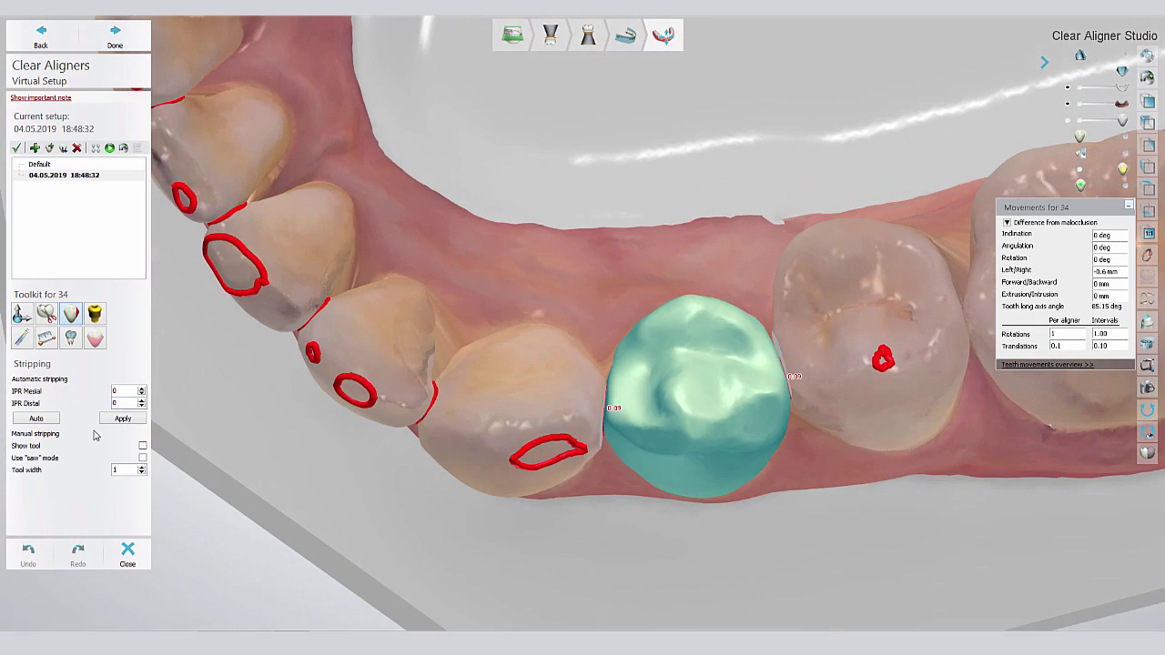
pyautogui.click(141, 390)
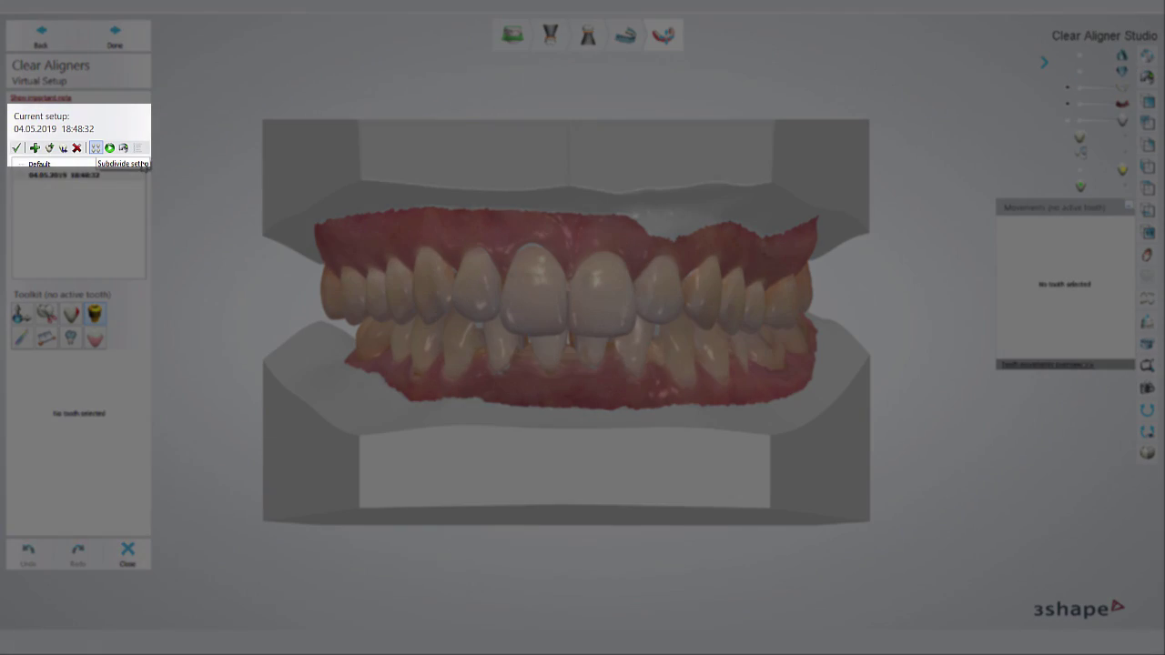
# Step: Subdivide the setup by per-aligner constraints into 26 subsetups
pyautogui.click(97, 150)
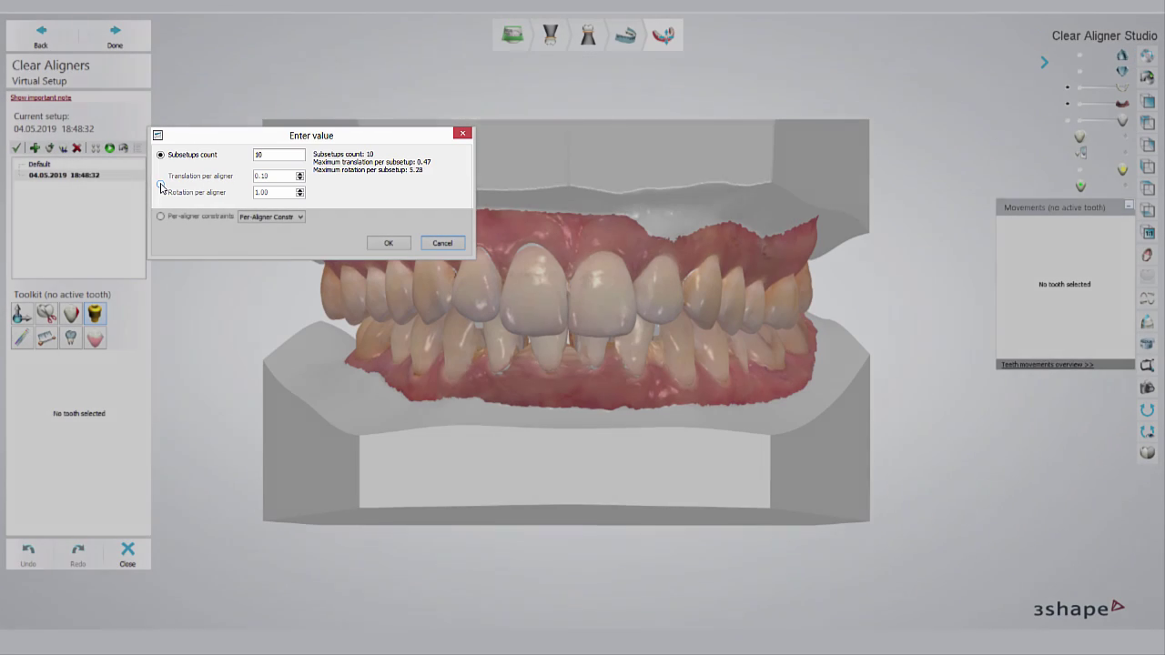
pyautogui.click(161, 185)
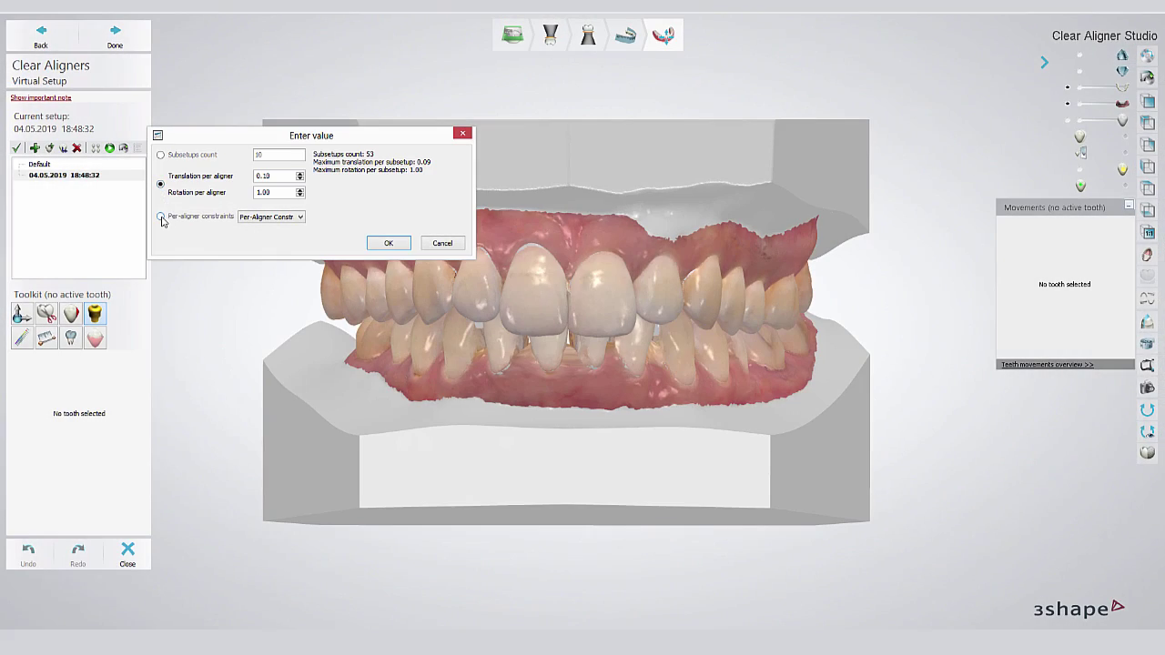
pyautogui.click(160, 217)
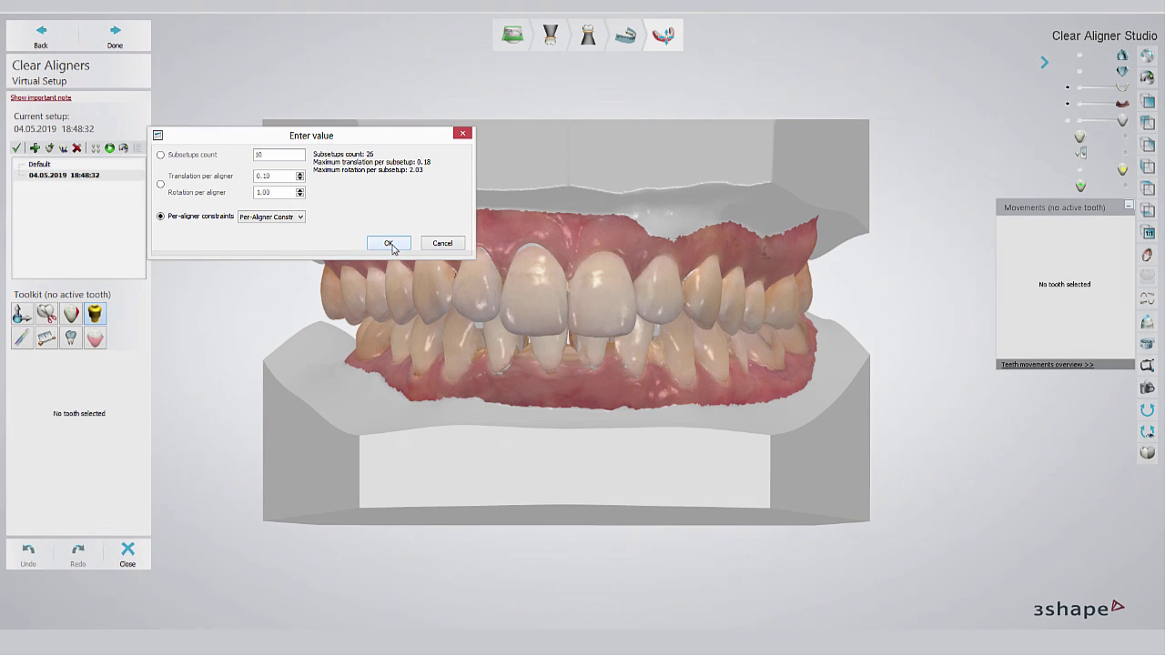
pyautogui.click(389, 243)
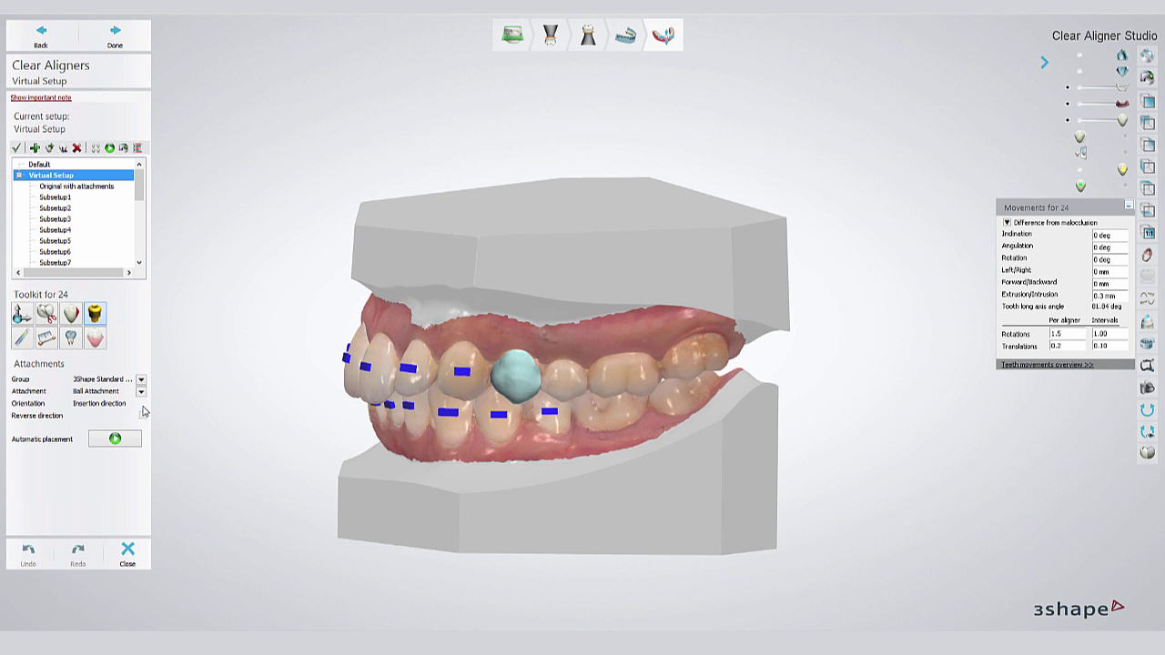
# Step: Automatically place a Box Attachment on tooth 24 with Surface normal orientation
pyautogui.click(141, 403)
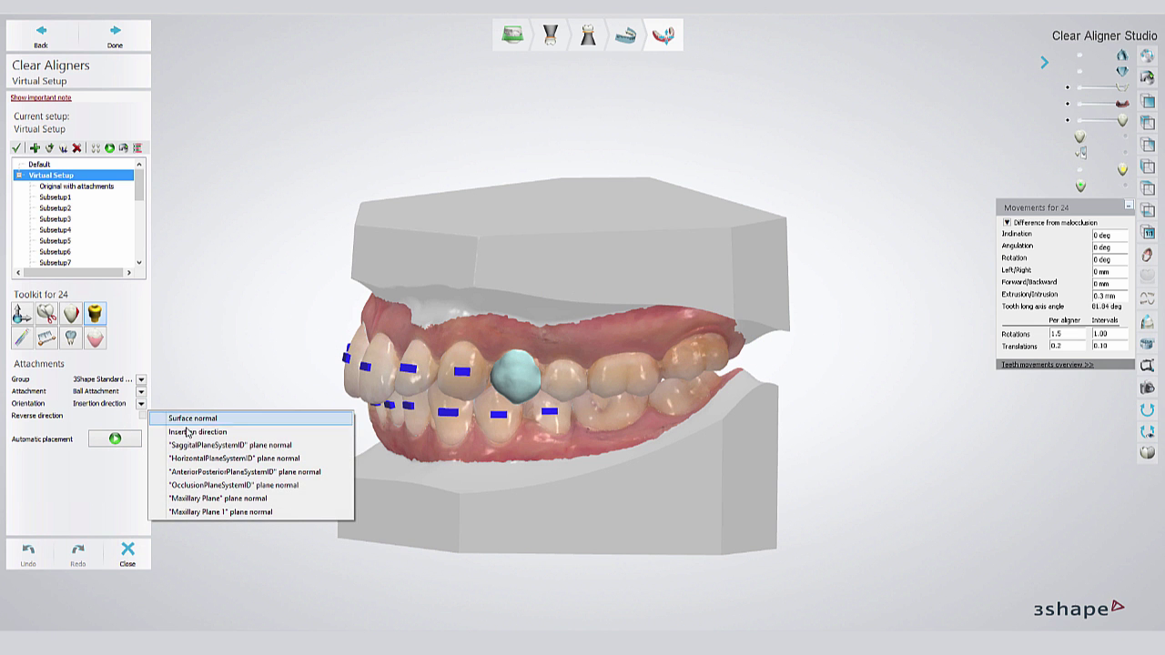
pyautogui.click(186, 414)
pyautogui.scroll(2, 261, 425)
pyautogui.scroll(3, 262, 425)
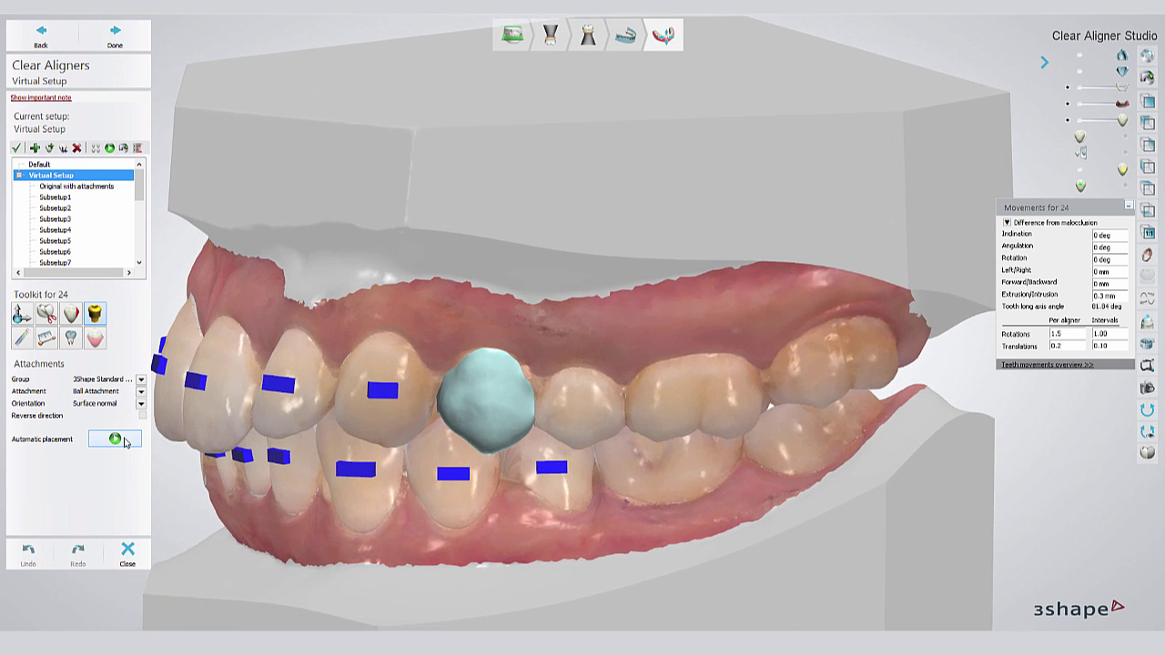
pyautogui.click(141, 392)
pyautogui.click(167, 421)
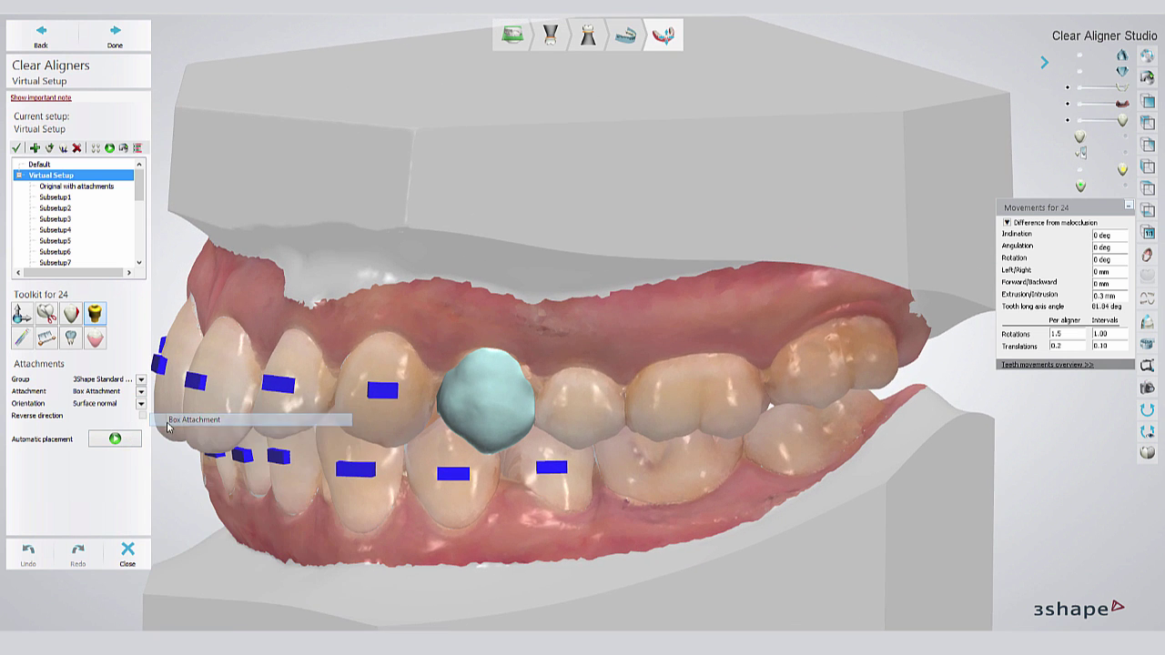
pyautogui.click(115, 441)
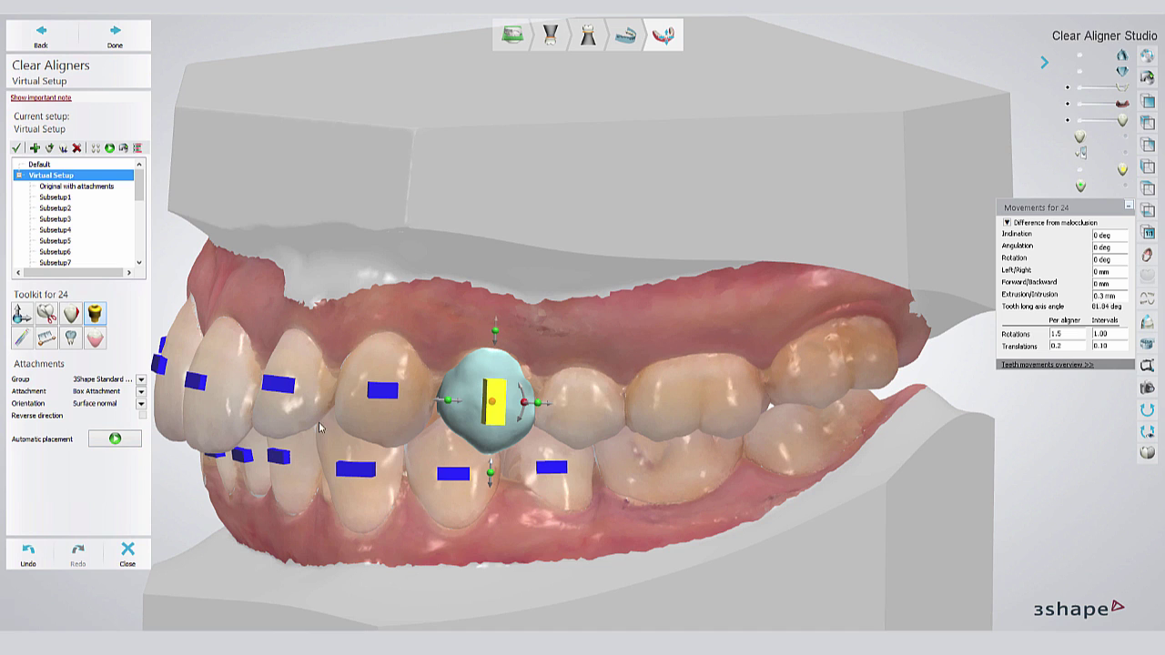
# Step: Rotate the tooth 24 attachment to horizontal and shift it along the tooth axis
pyautogui.click(526, 407)
pyautogui.moveTo(526, 407); pyautogui.dragTo(494, 430)
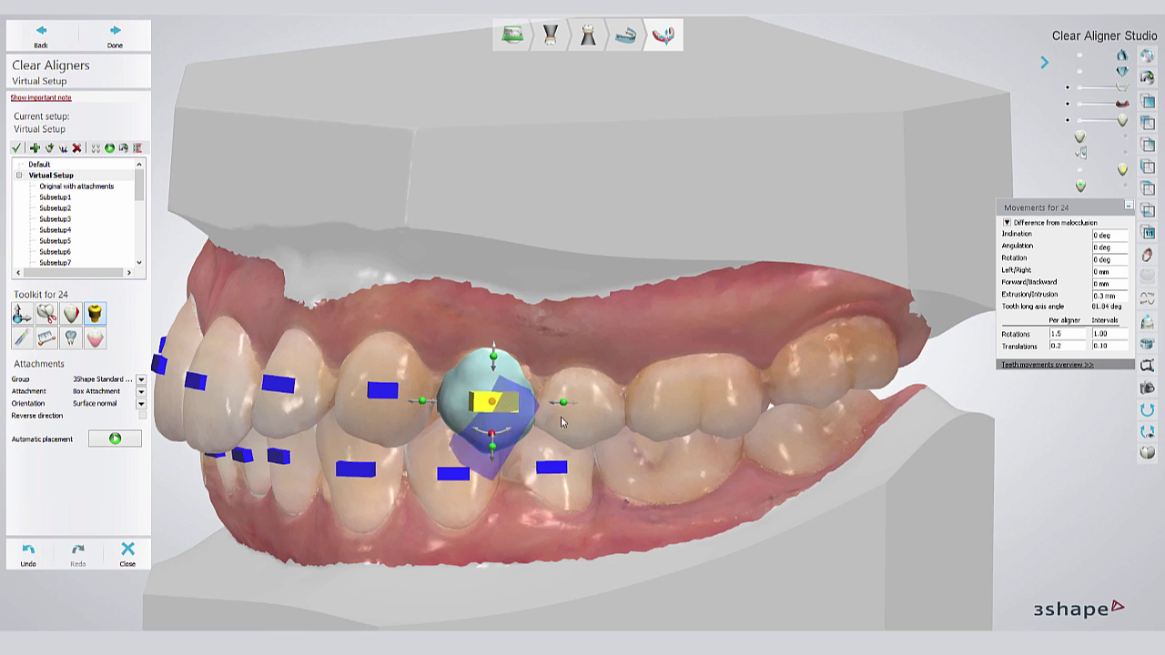
pyautogui.scroll(3, 494, 430)
pyautogui.moveTo(494, 431); pyautogui.dragTo(587, 417, button='right')
pyautogui.moveTo(587, 417); pyautogui.dragTo(544, 429)
pyautogui.moveTo(544, 430); pyautogui.dragTo(553, 491, button='right')
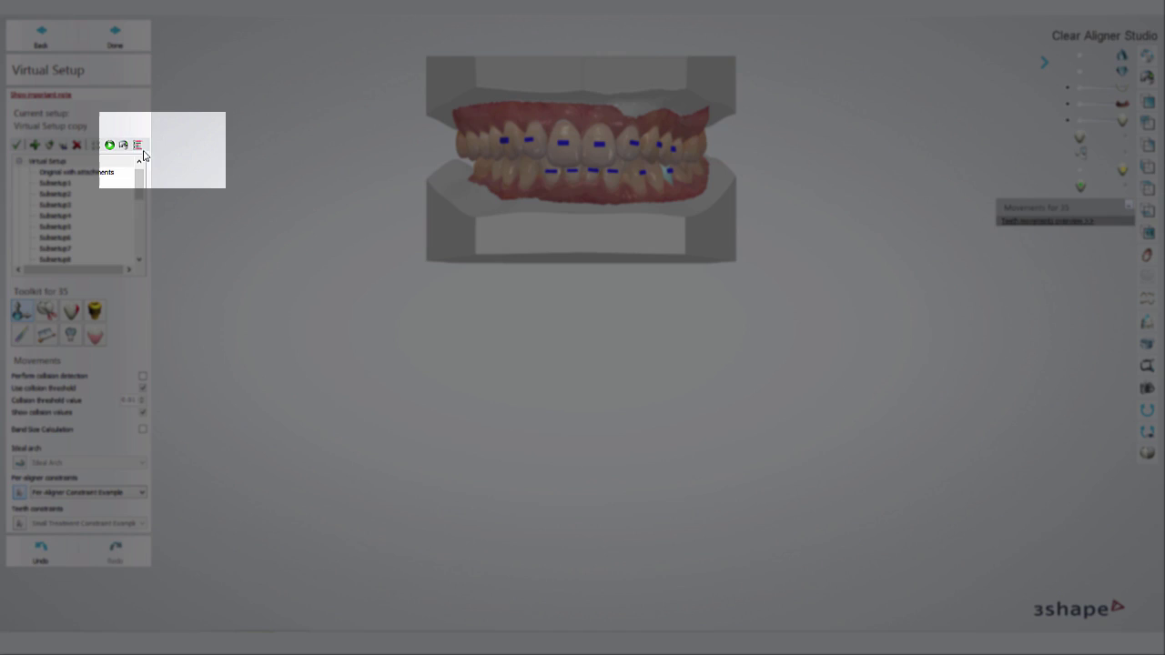
# Step: Show the staging timeline, switch from combined to rotation movements, and optimize the staging
pyautogui.click(138, 146)
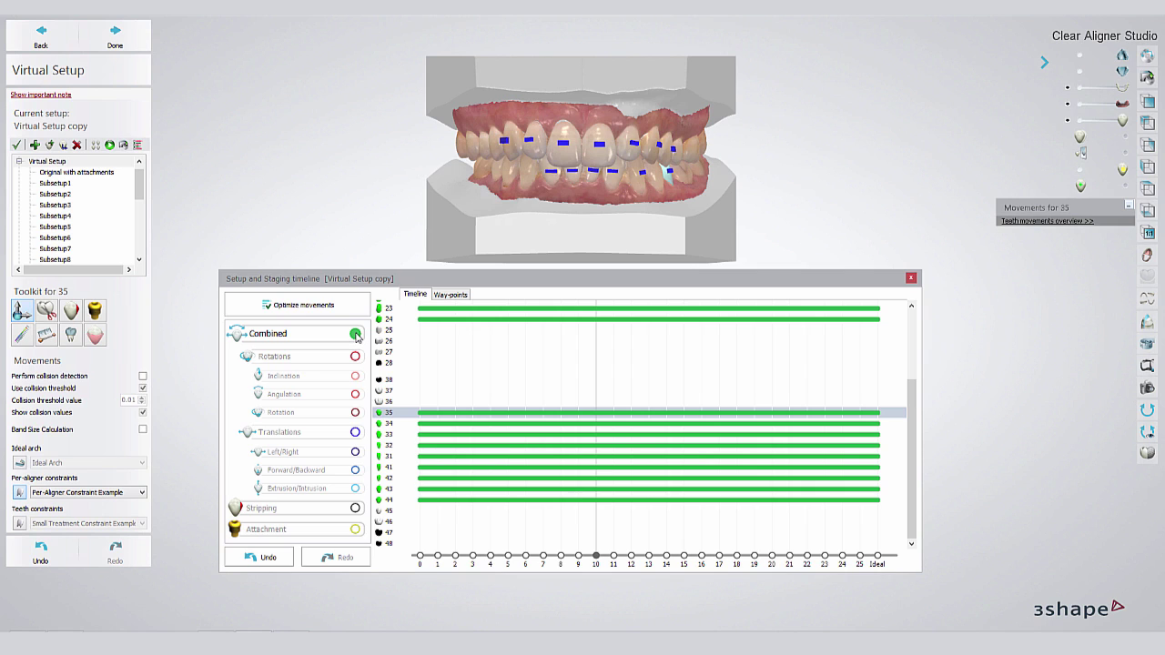
pyautogui.click(354, 334)
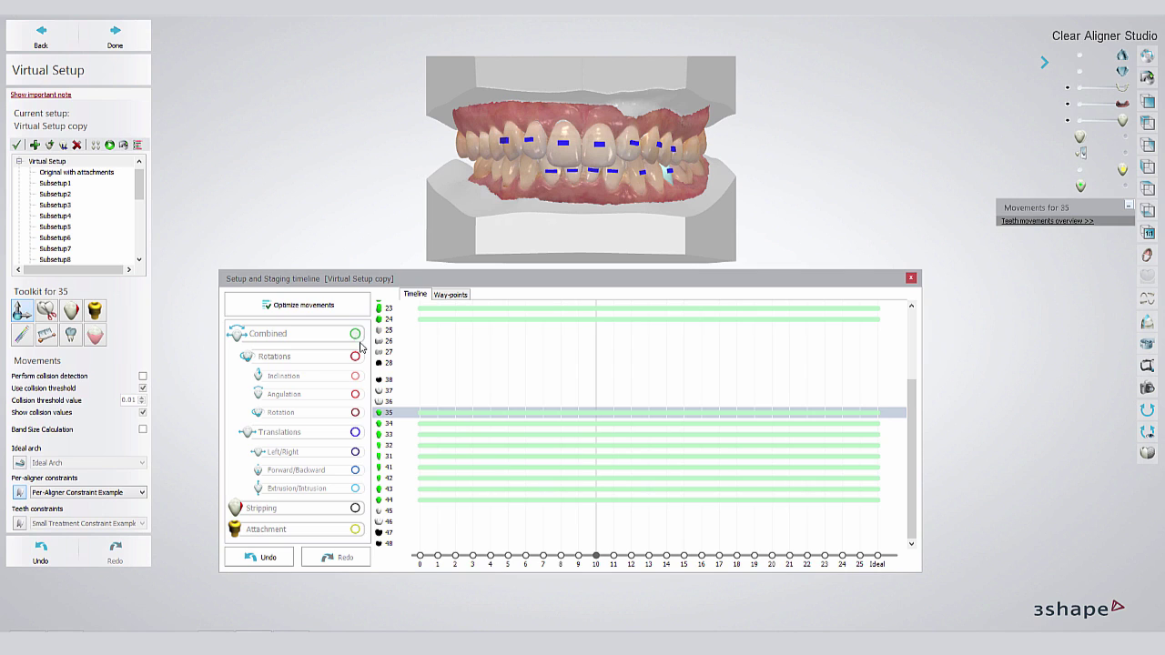
pyautogui.click(356, 358)
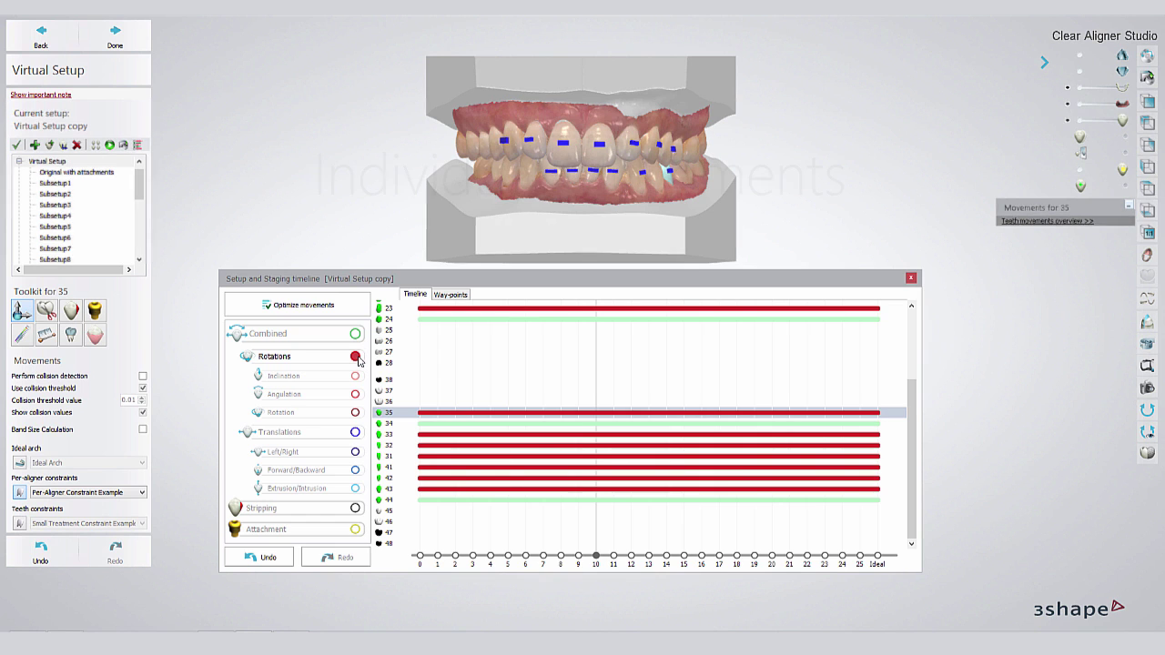
pyautogui.click(355, 356)
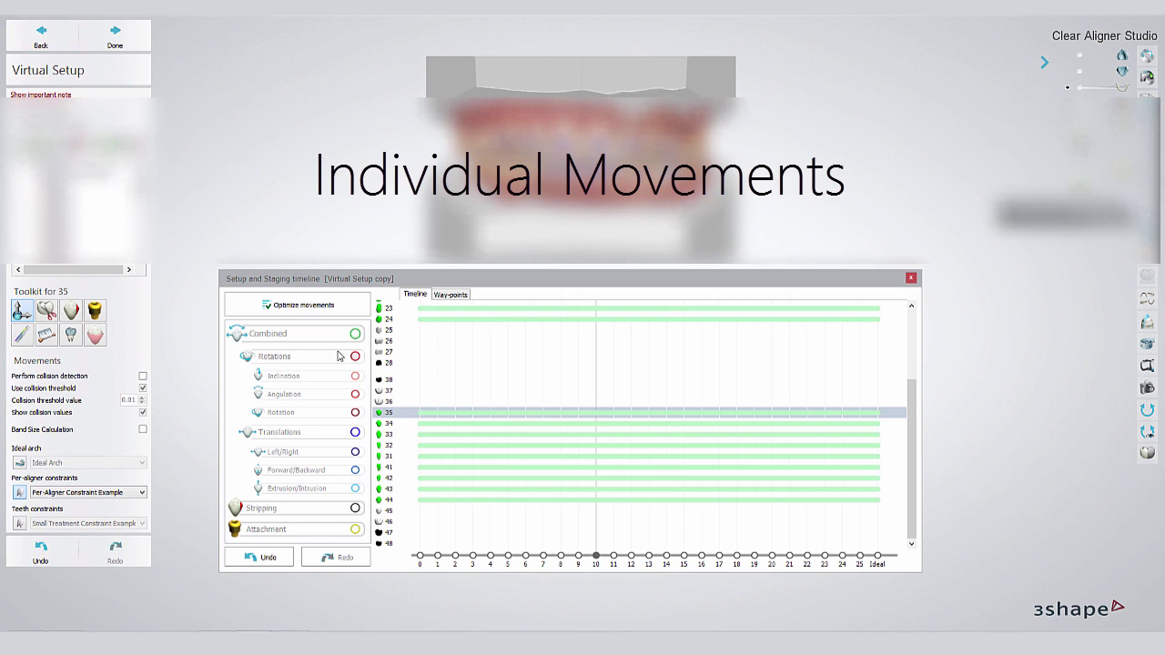
pyautogui.click(331, 307)
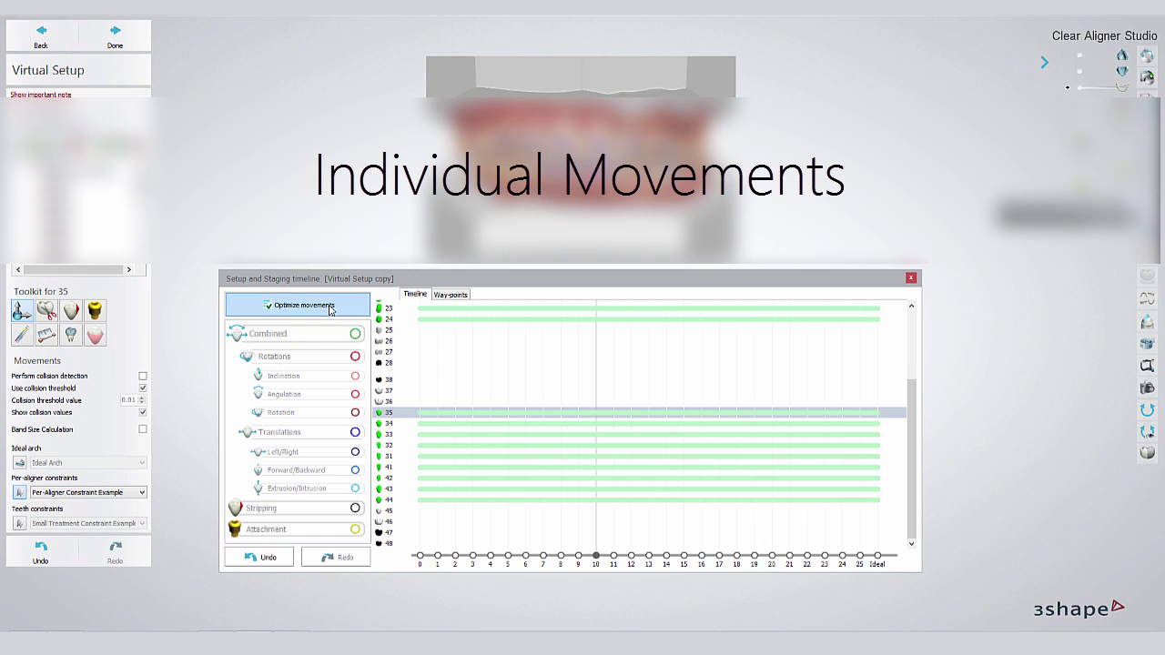
# Step: Step through the rotation, inclination and angulation movement displays on the timeline
pyautogui.click(356, 357)
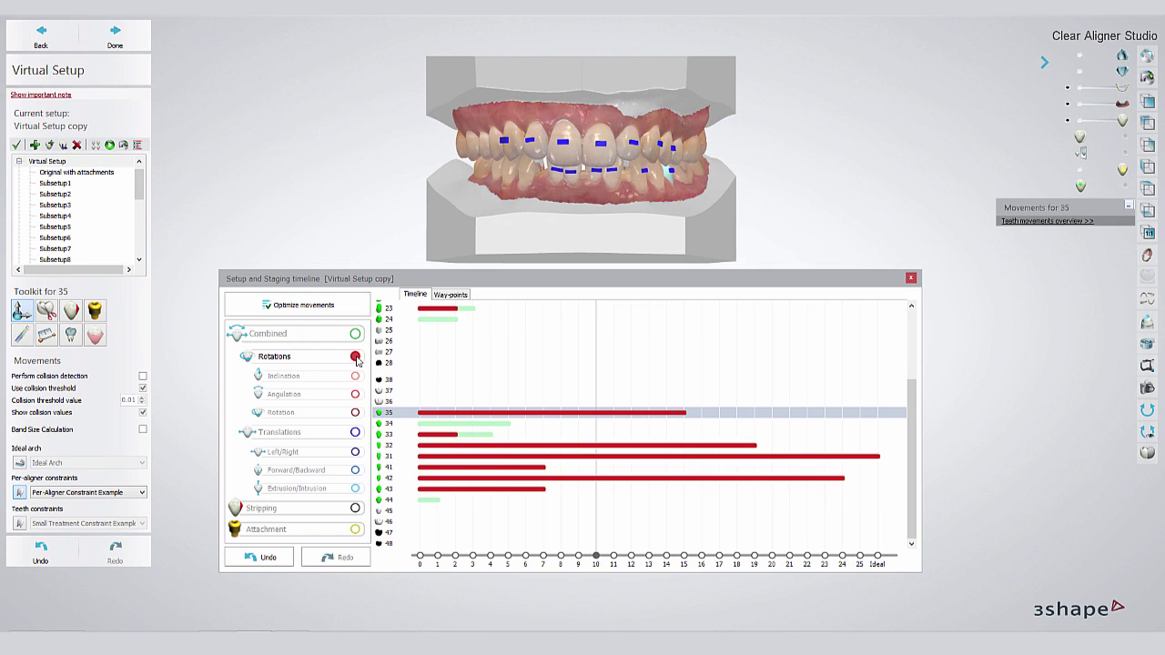
pyautogui.click(355, 376)
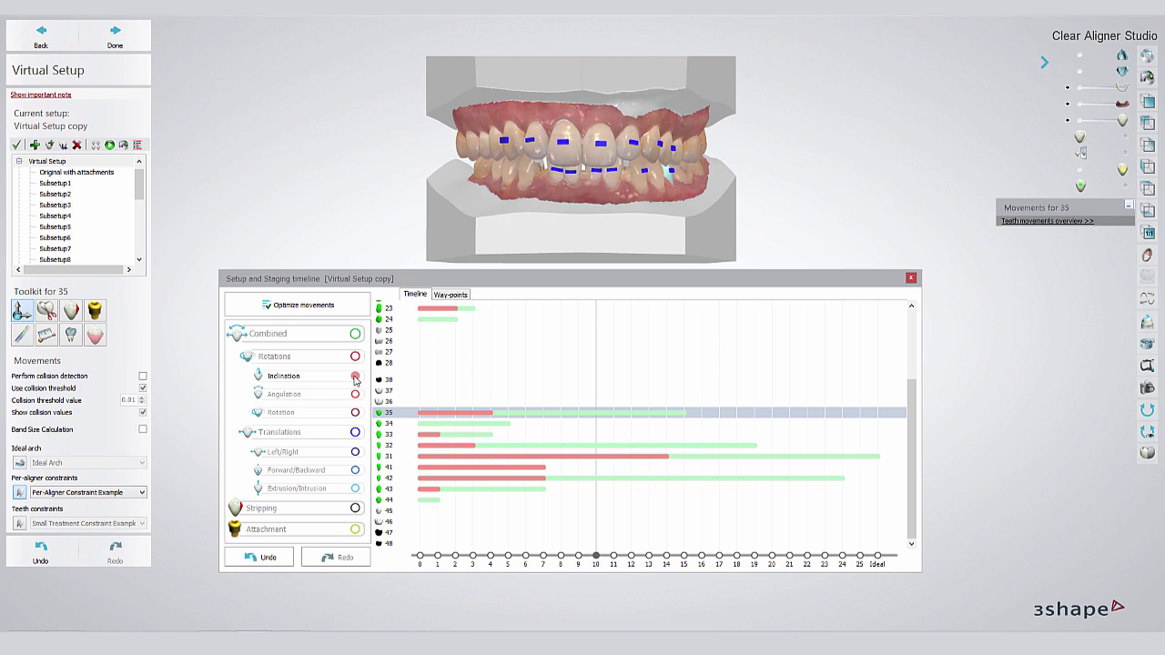
pyautogui.click(354, 395)
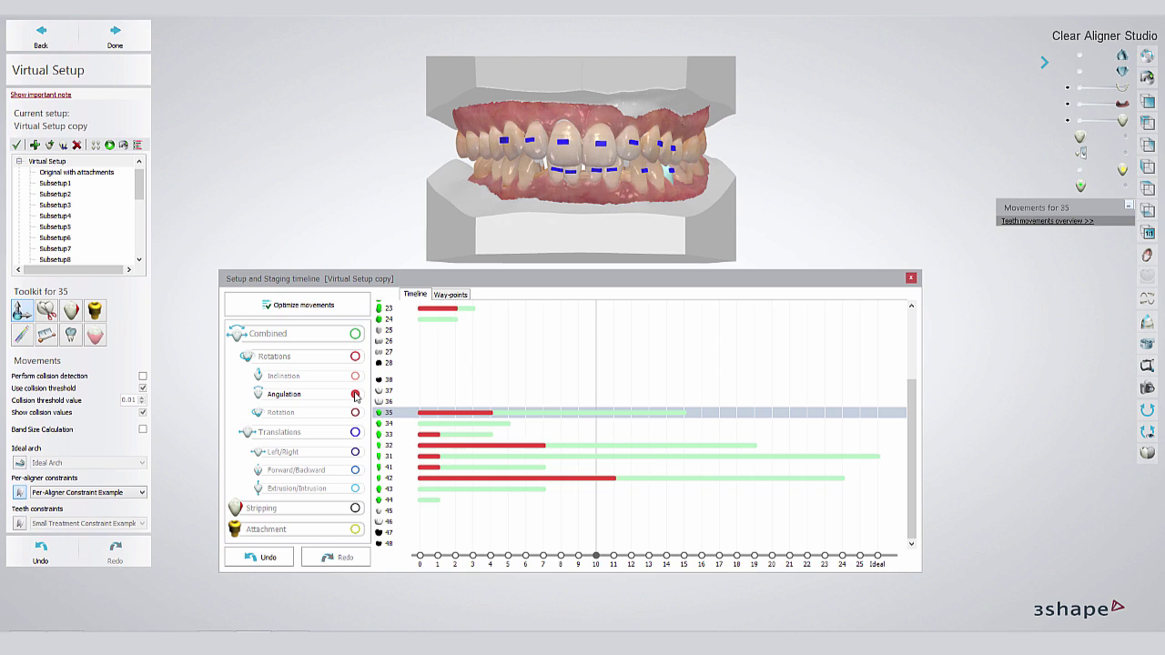
pyautogui.click(355, 413)
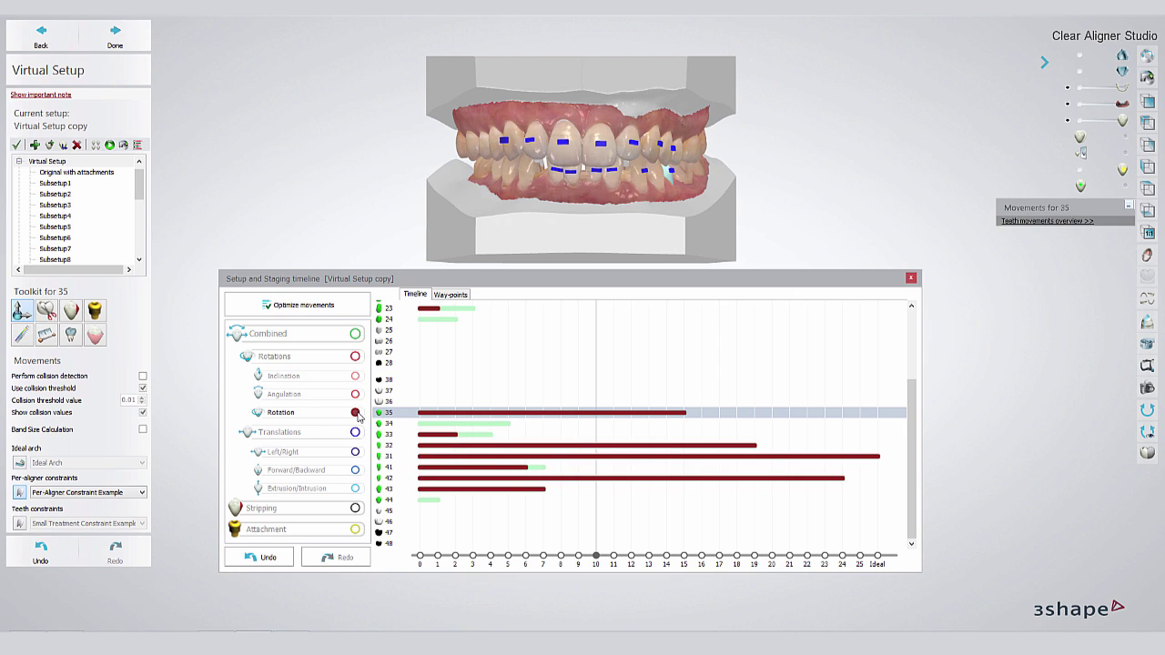
pyautogui.click(355, 431)
# Step: Show translation, left/right, forward/backward, extrusion/intrusion, stripping and attachment stages on the timeline
pyautogui.click(355, 434)
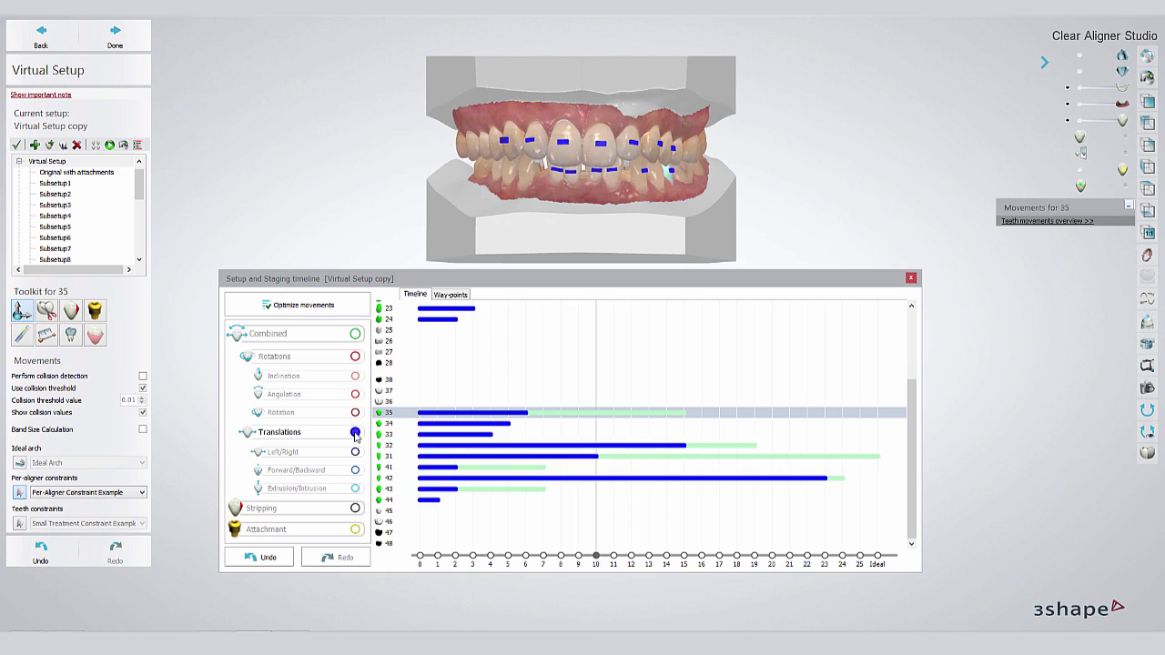
pyautogui.click(354, 451)
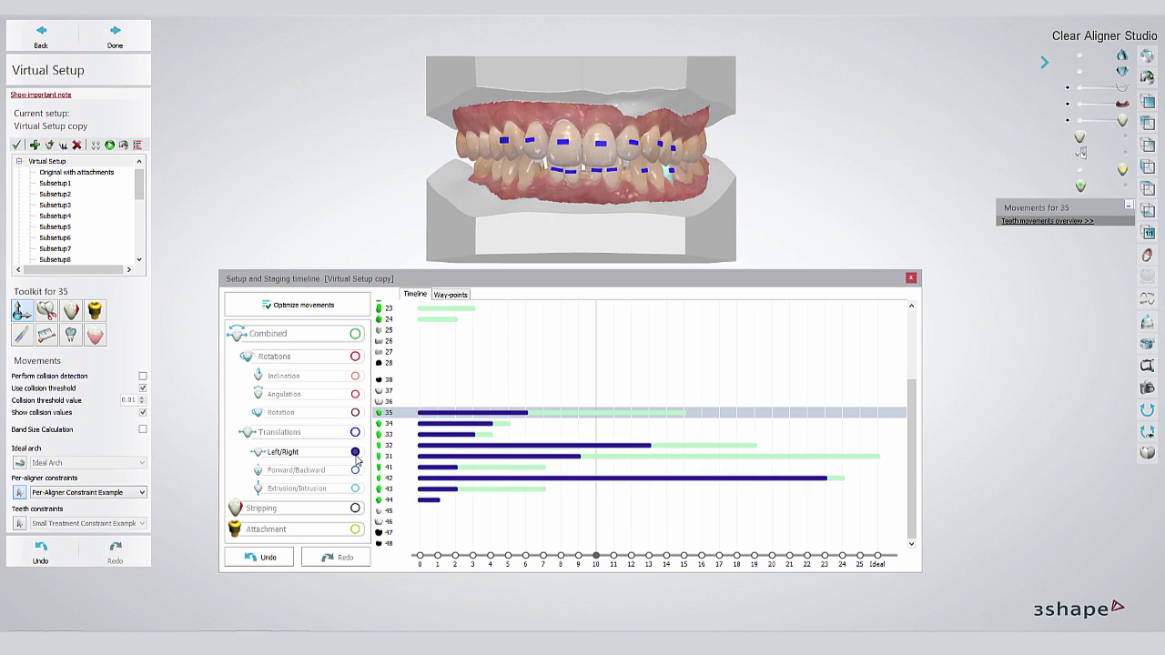
pyautogui.click(355, 470)
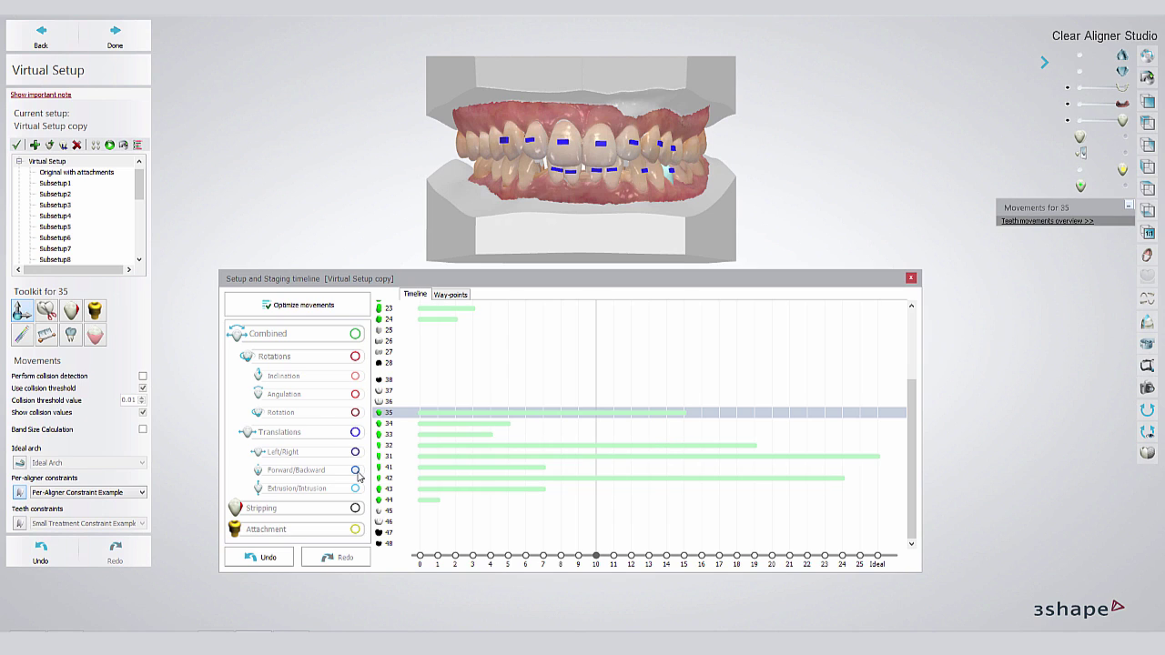
pyautogui.click(355, 488)
pyautogui.click(355, 508)
pyautogui.click(355, 529)
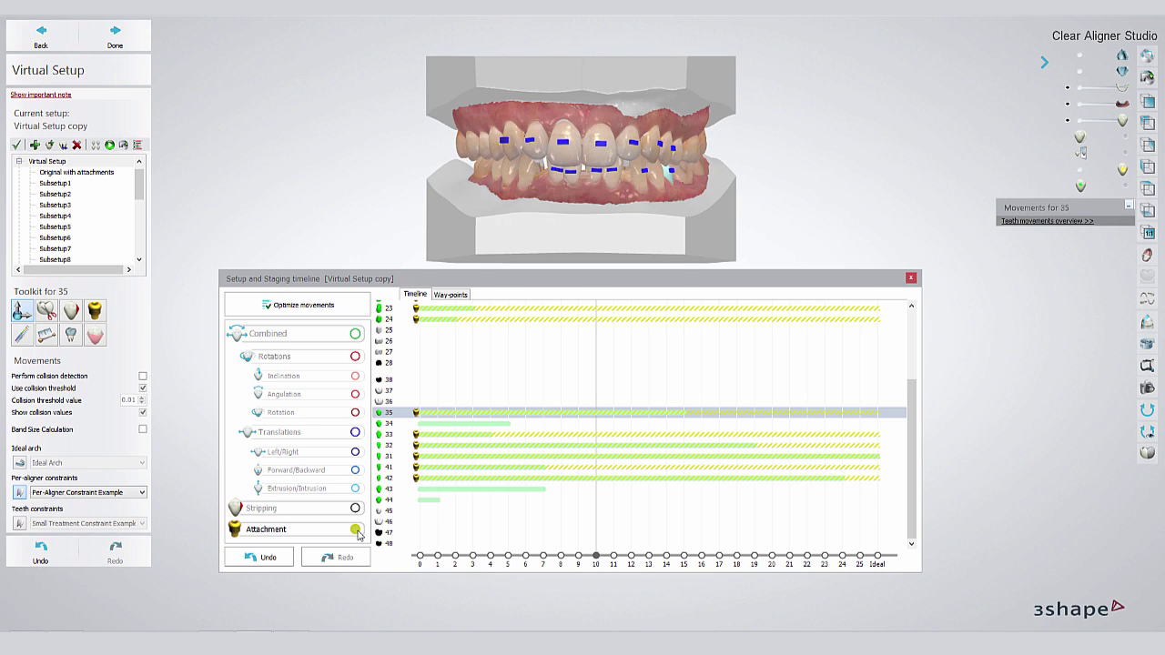
pyautogui.click(355, 508)
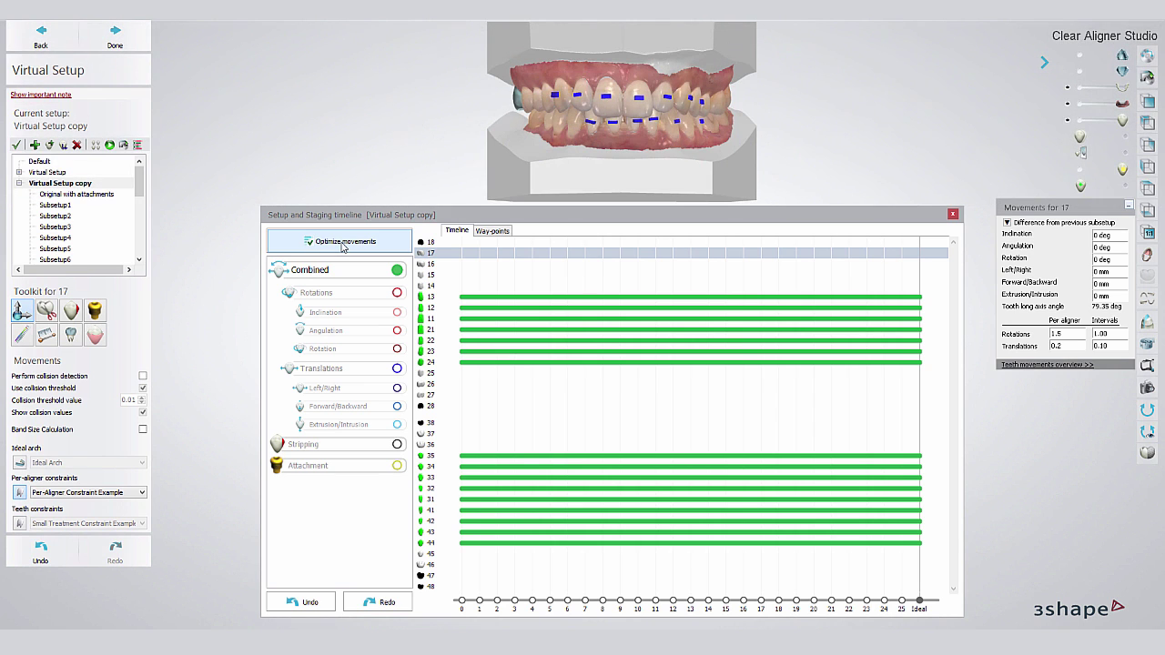
# Step: Optimize movements to finish in fewer aligners, then review the rotation, inclination and angulation displays
pyautogui.click(343, 242)
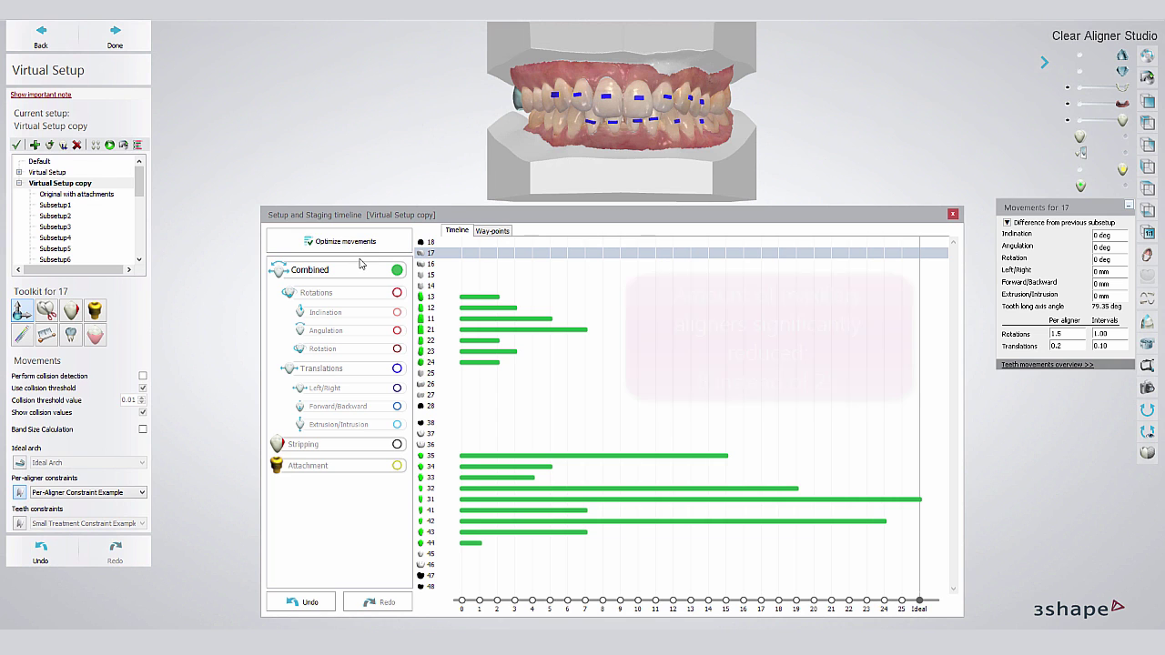
pyautogui.click(397, 293)
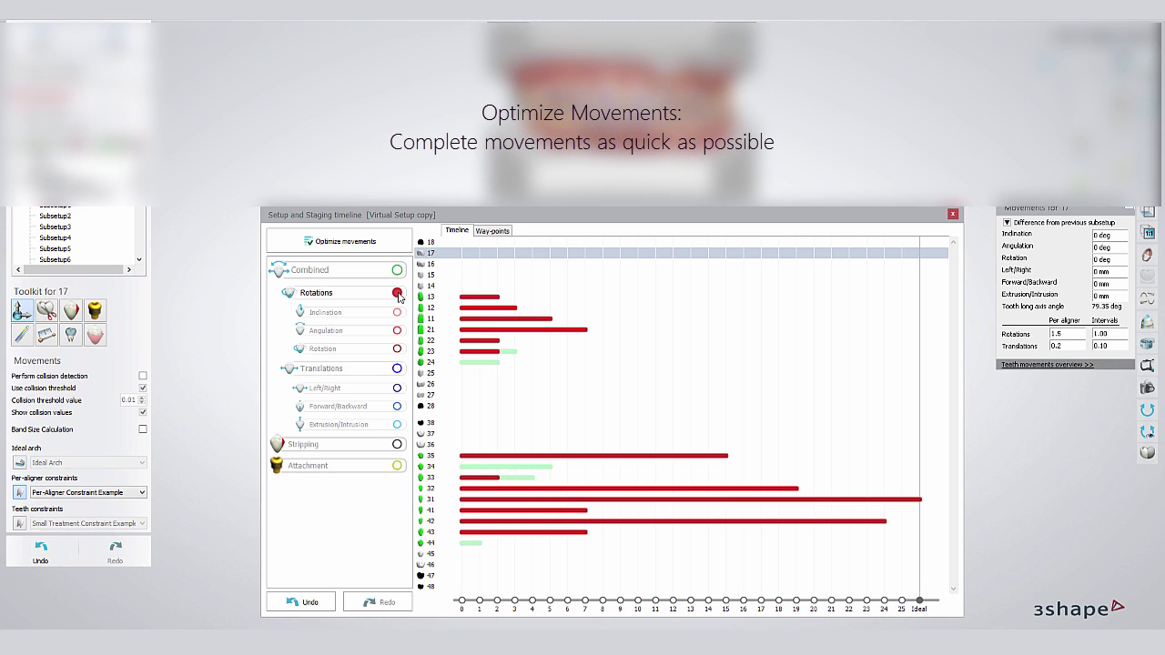
pyautogui.click(397, 294)
pyautogui.click(397, 313)
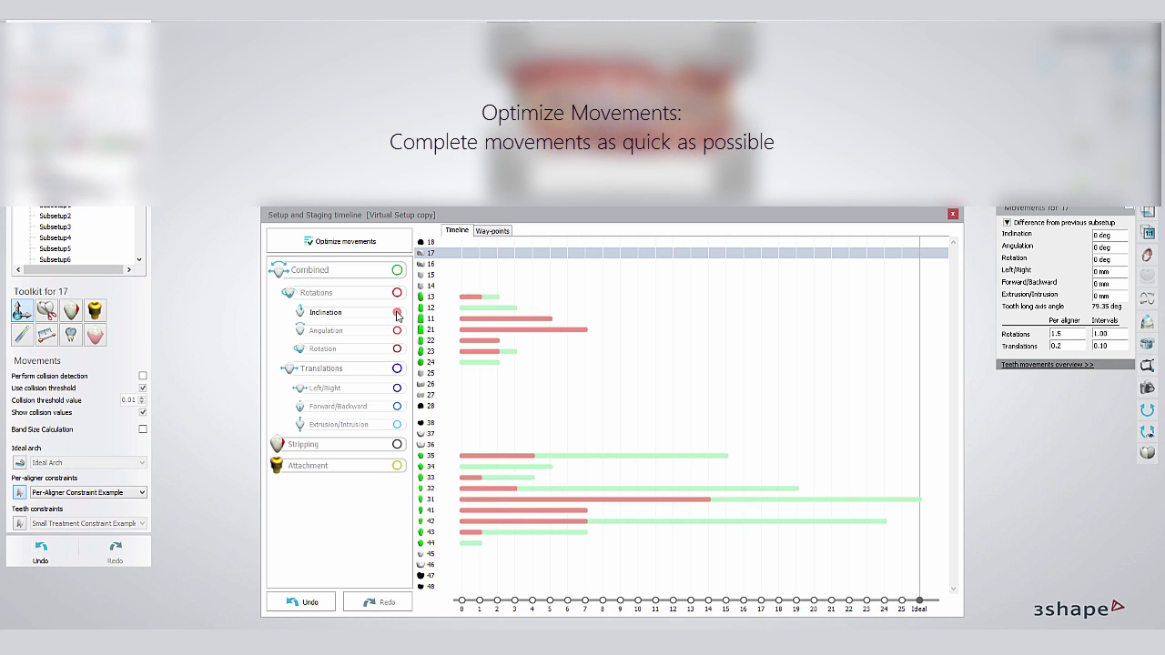
pyautogui.click(397, 313)
pyautogui.click(397, 333)
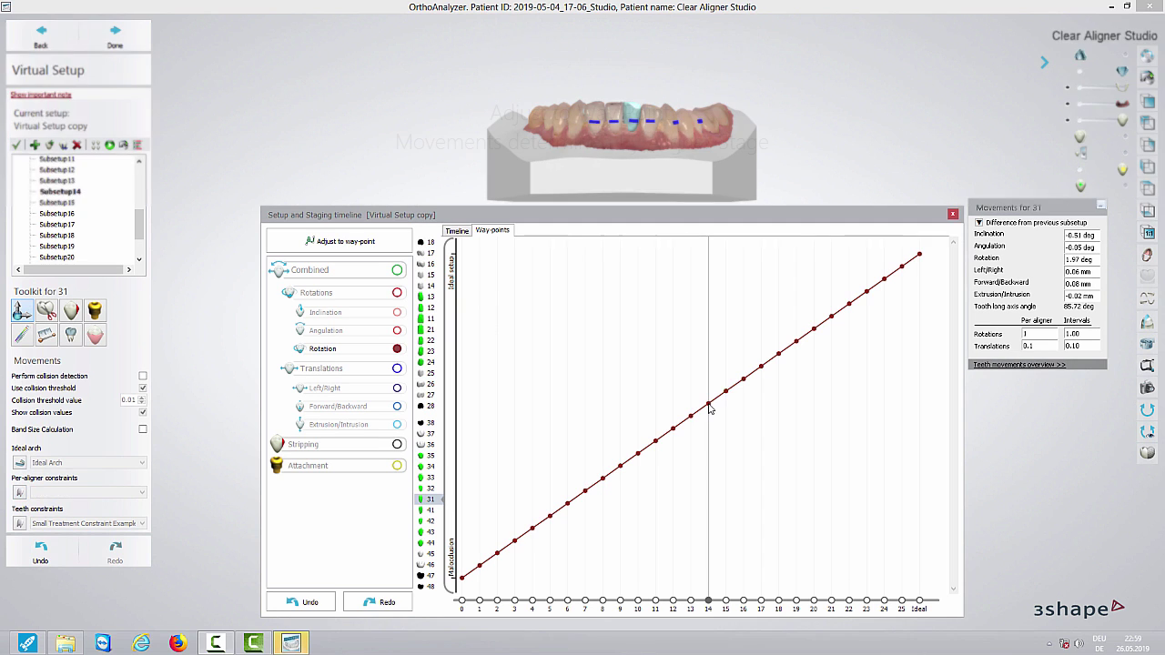
# Step: Hold tooth 31's rotation until stage 14 via its way-point, then apply the Per-Aligner Constraint Example
pyautogui.moveTo(709, 406)
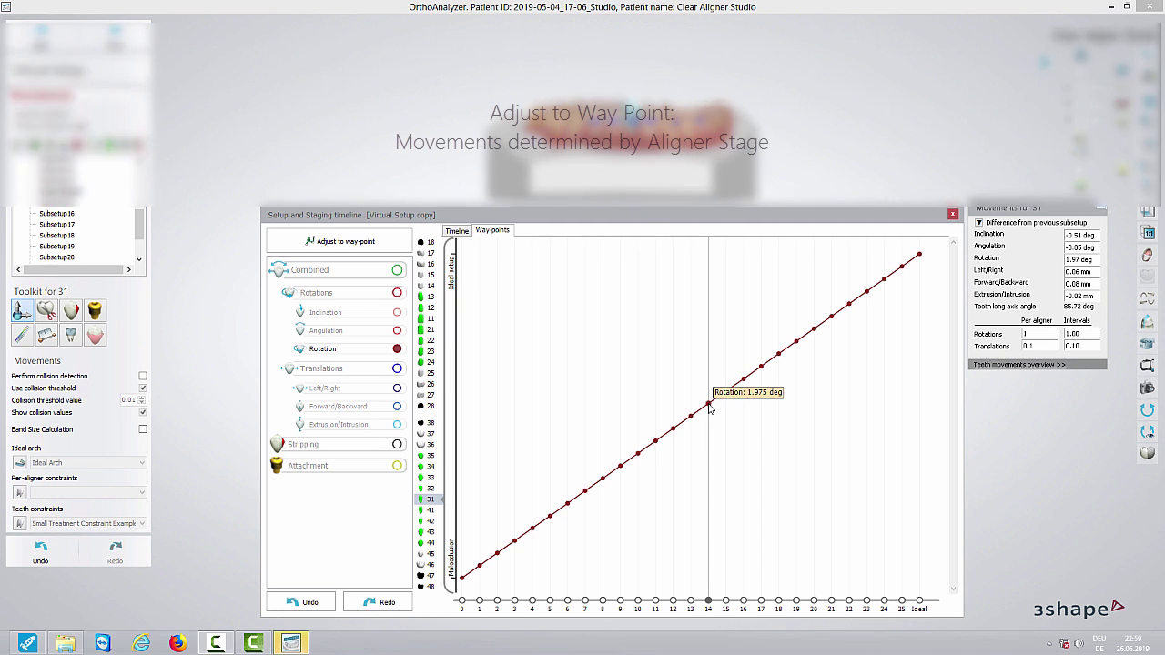
pyautogui.moveTo(709, 406); pyautogui.dragTo(709, 433)
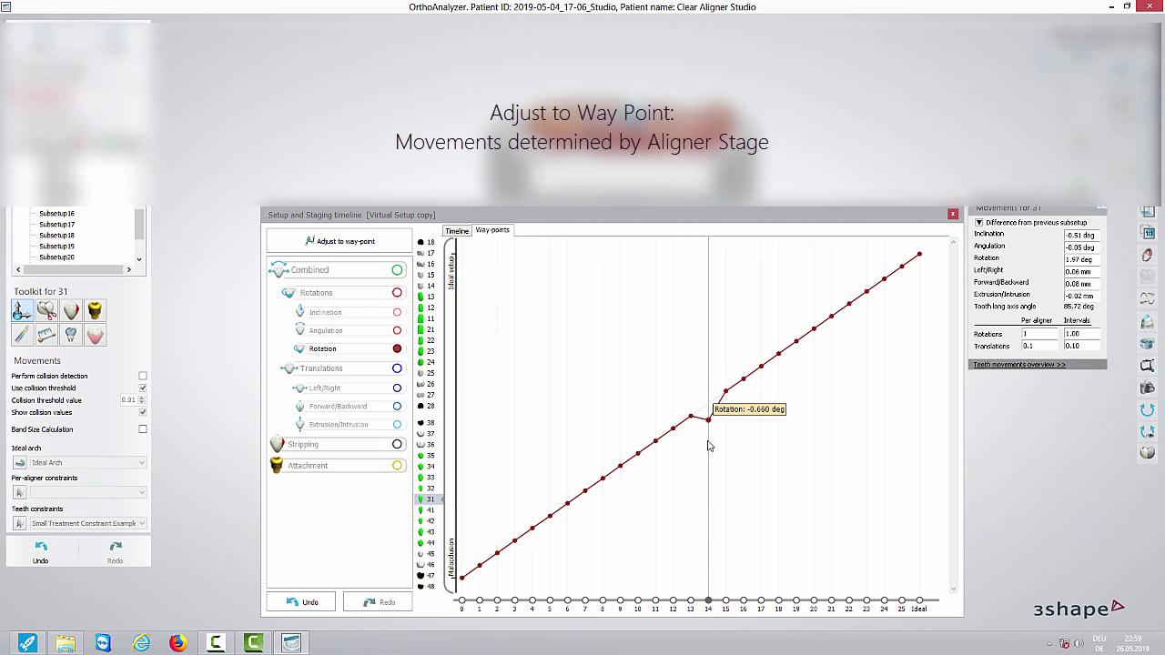
pyautogui.moveTo(711, 538); pyautogui.dragTo(712, 579)
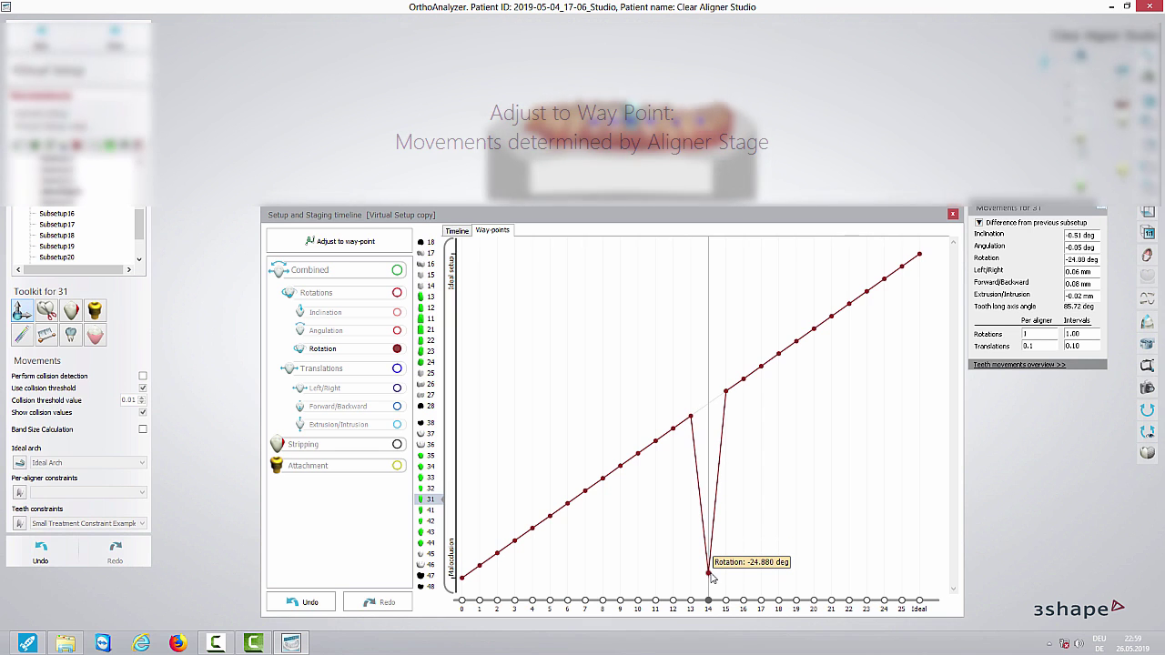
pyautogui.click(340, 241)
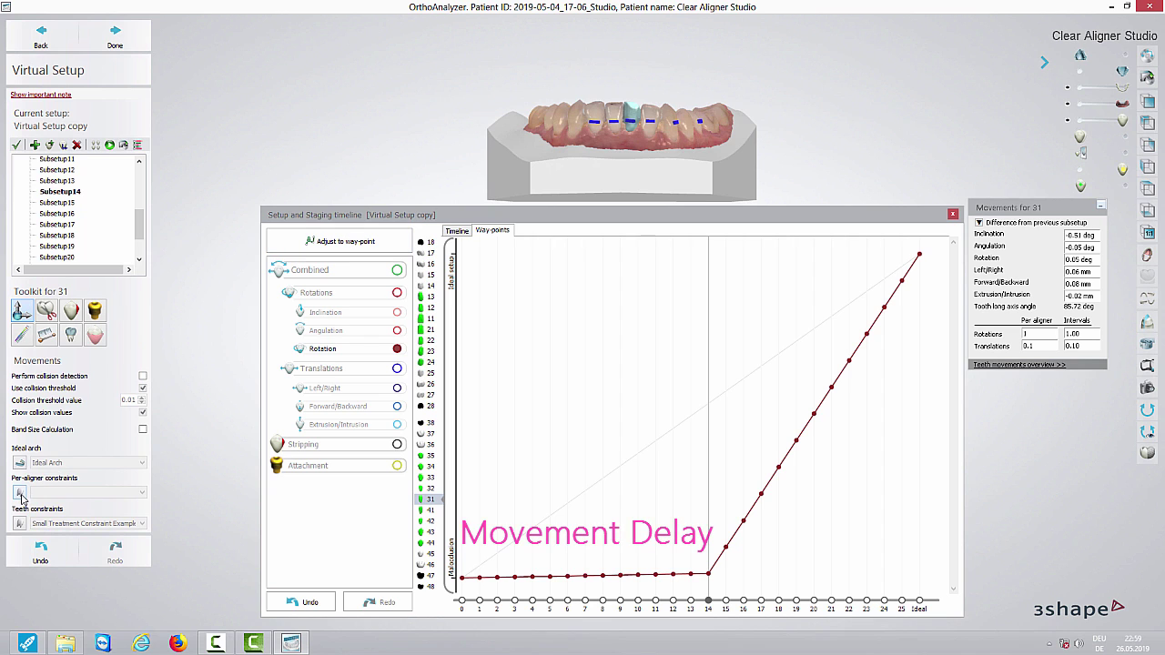
pyautogui.click(54, 492)
pyautogui.click(55, 504)
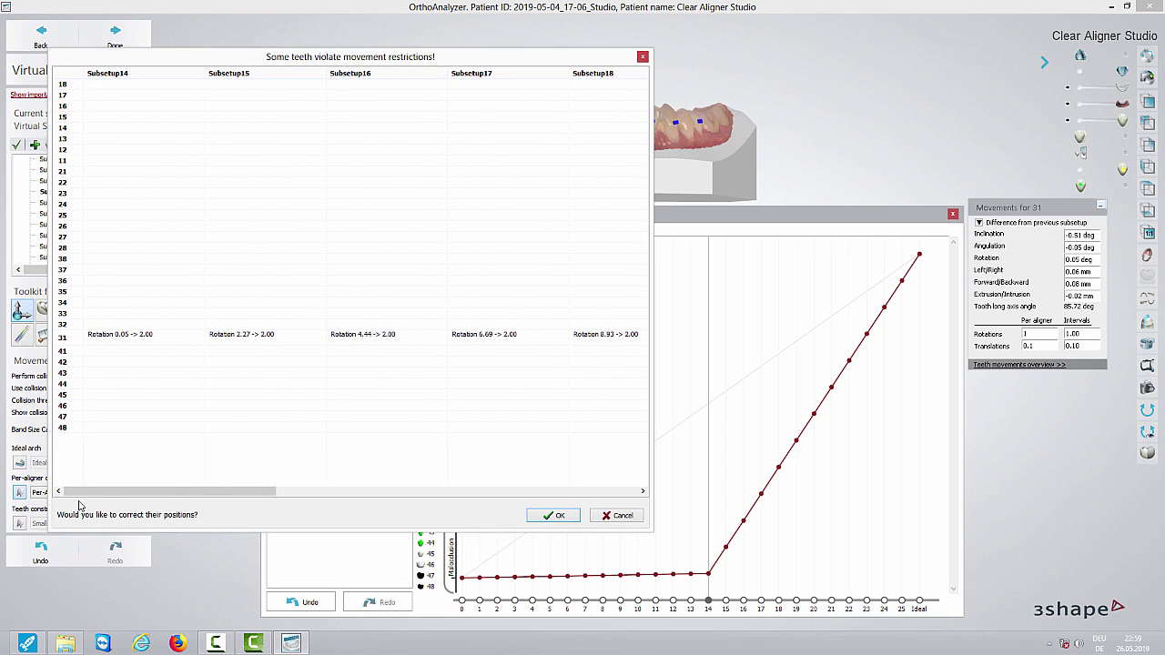
# Step: Widen the movement-restriction warning to see tooth 31's rotation violations across subsetups 14–22
pyautogui.moveTo(650, 475); pyautogui.dragTo(1158, 498)
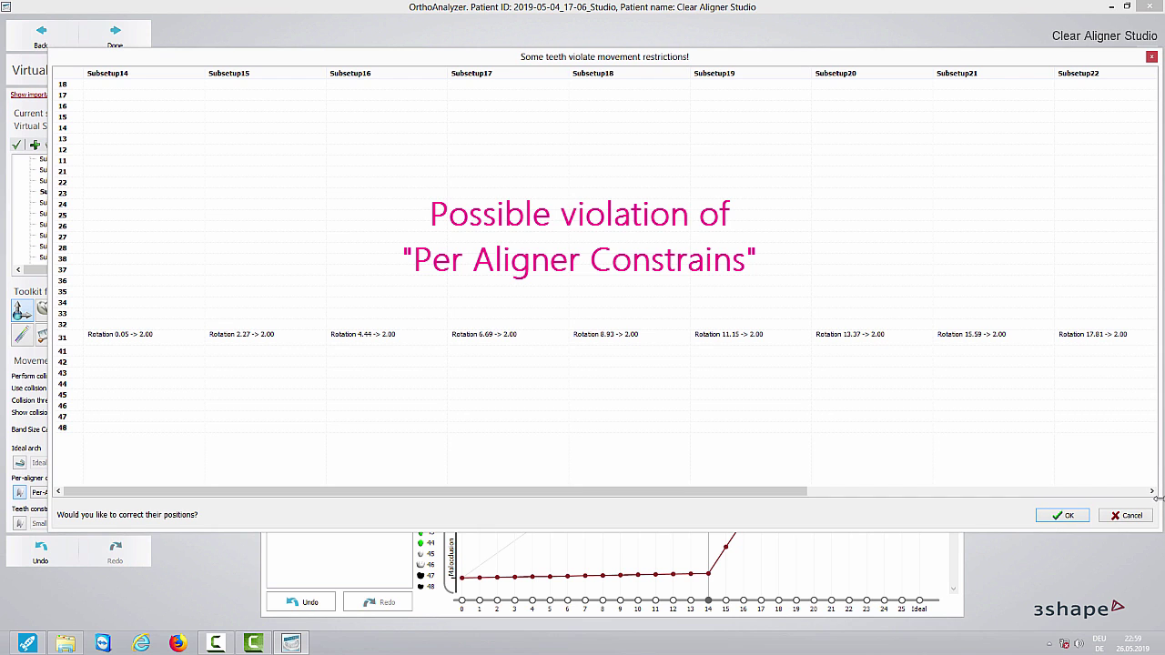
pyautogui.moveTo(790, 492); pyautogui.dragTo(1139, 525)
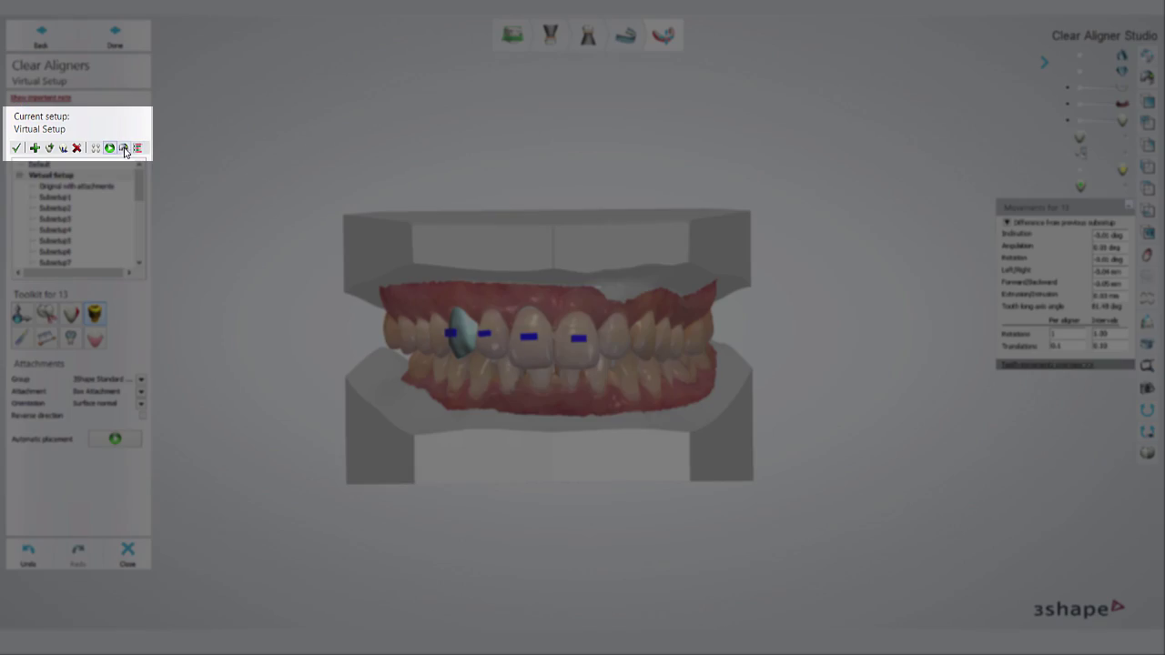
# Step: Open the Save as dialog to export the virtual setup models as STL files
pyautogui.click(125, 148)
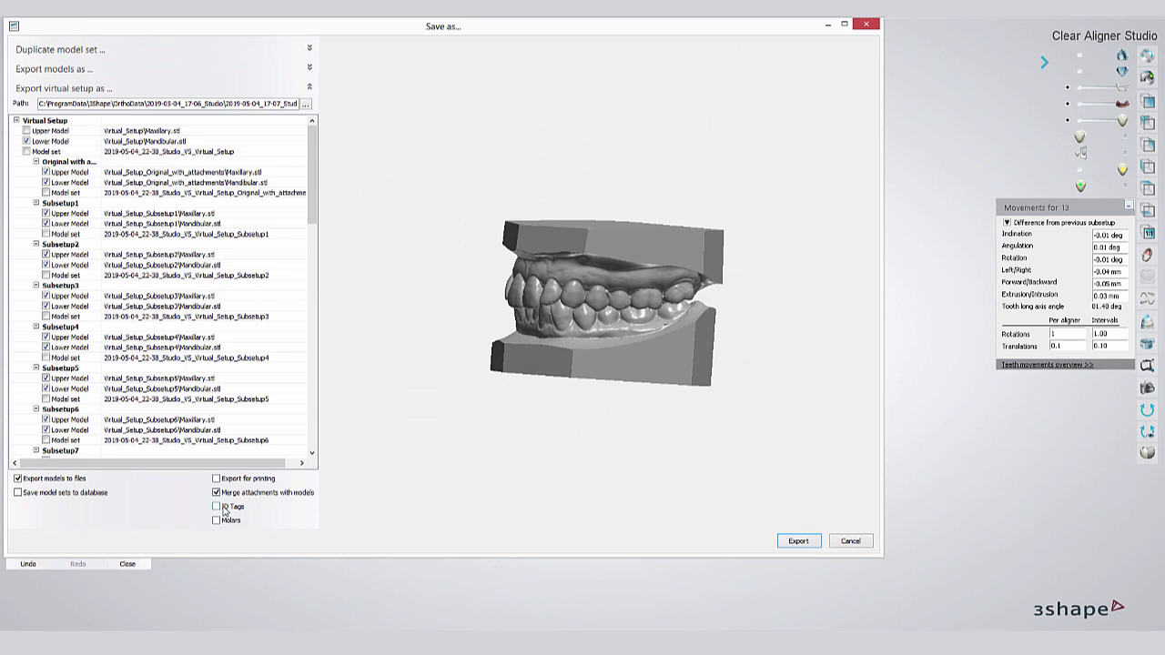
# Step: Enable embossed ID tags on the model bases showing the patient's full name fields
pyautogui.click(221, 510)
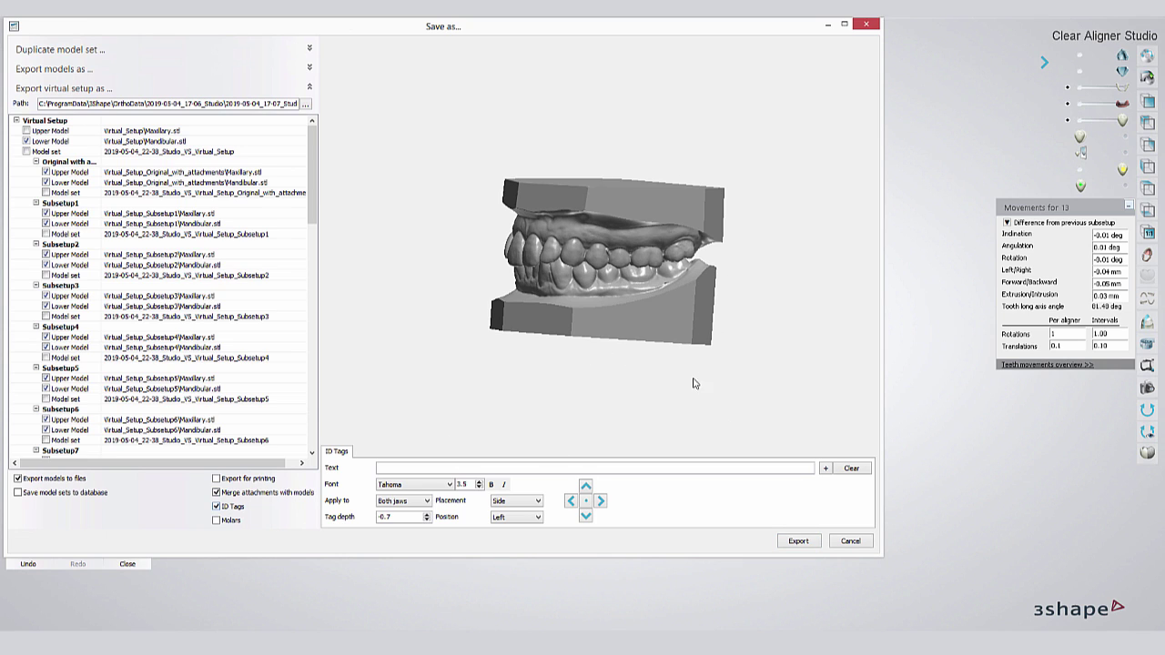
pyautogui.click(825, 469)
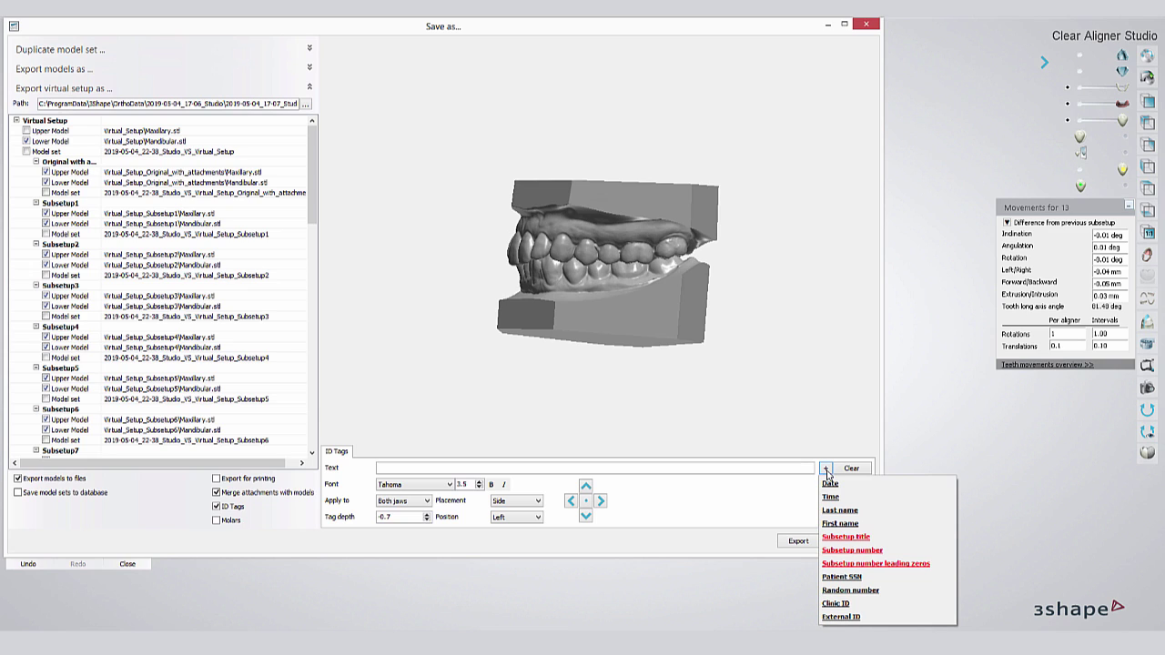
pyautogui.click(838, 526)
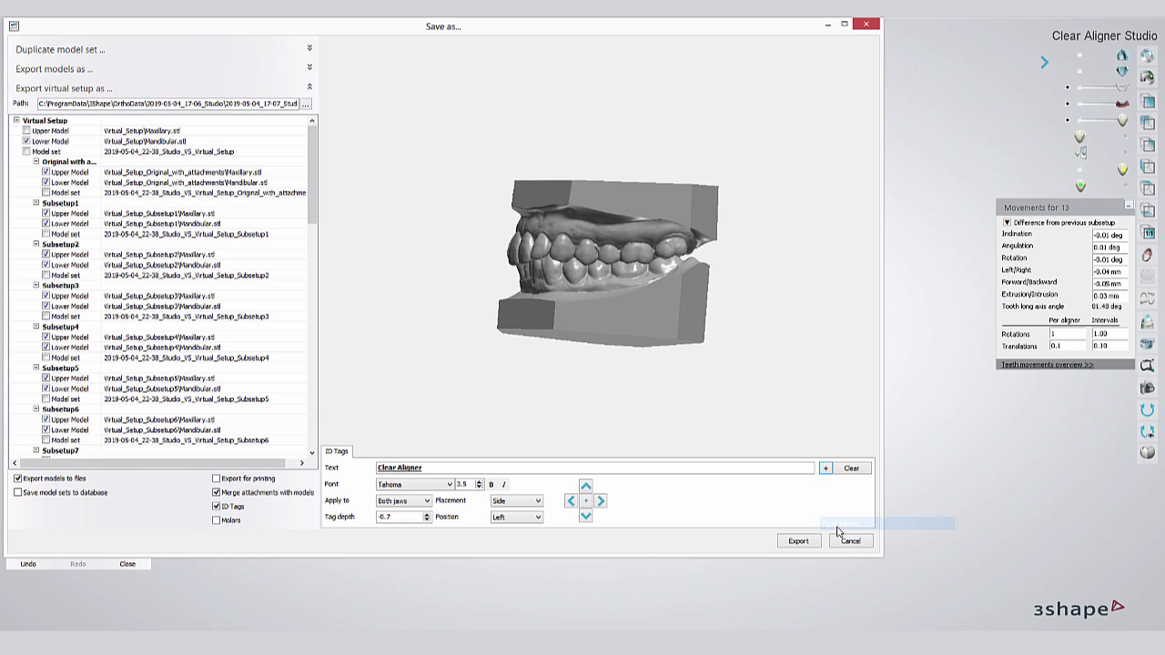
pyautogui.click(825, 469)
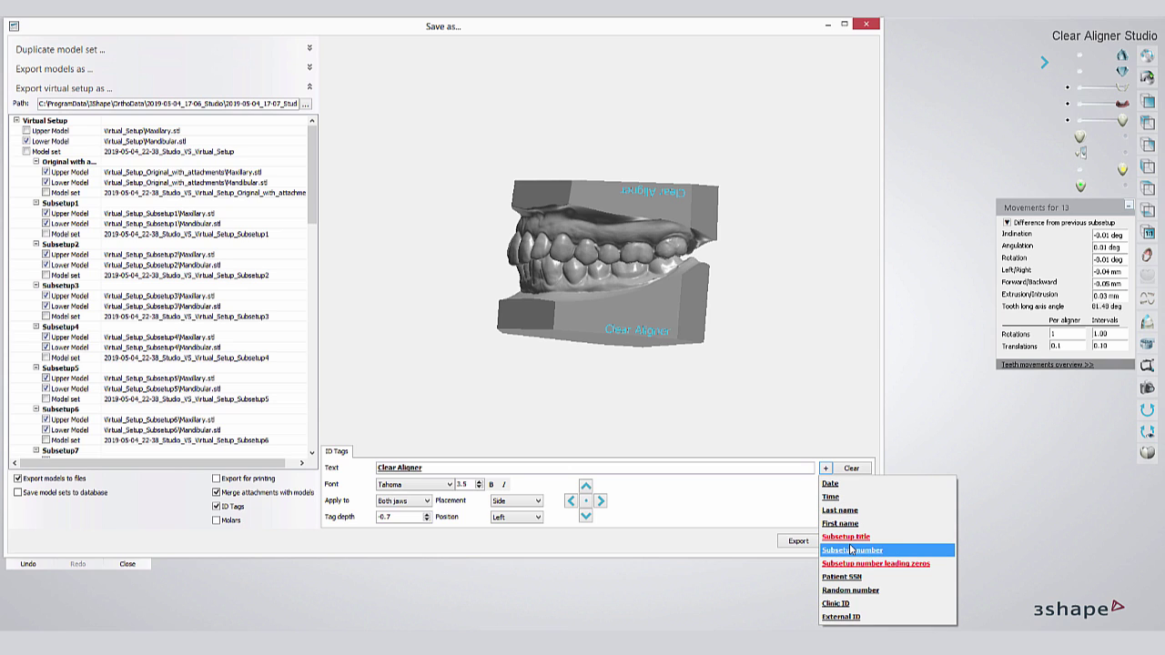
pyautogui.click(844, 523)
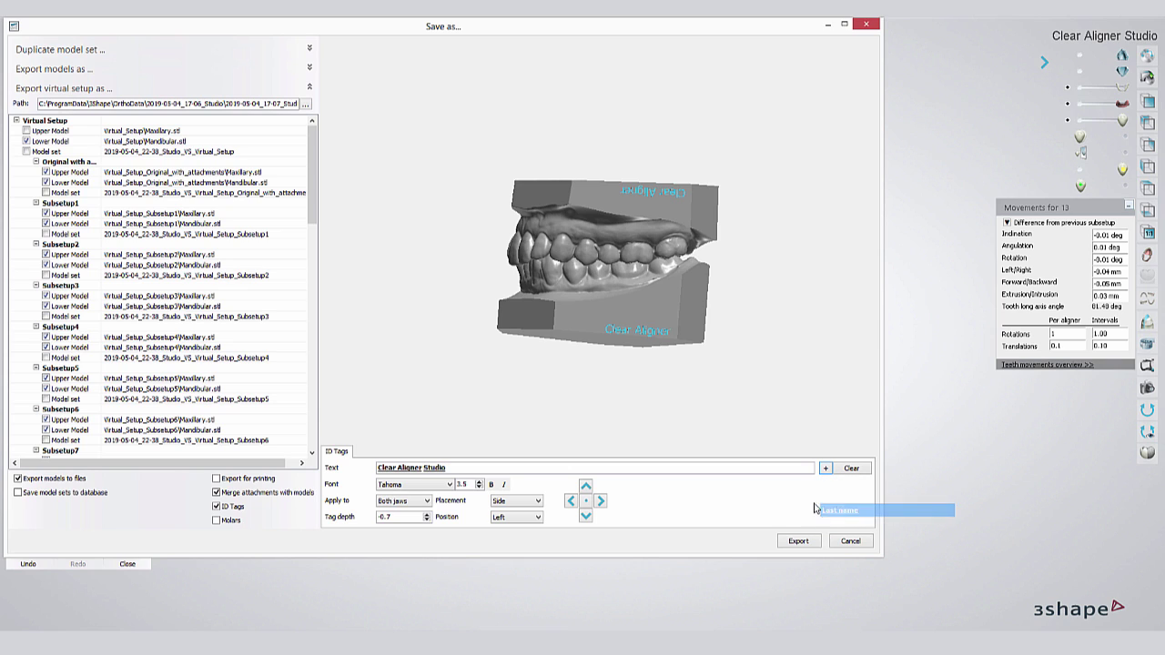
# Step: Shift the name tags up and to the left on the bases
pyautogui.click(589, 517)
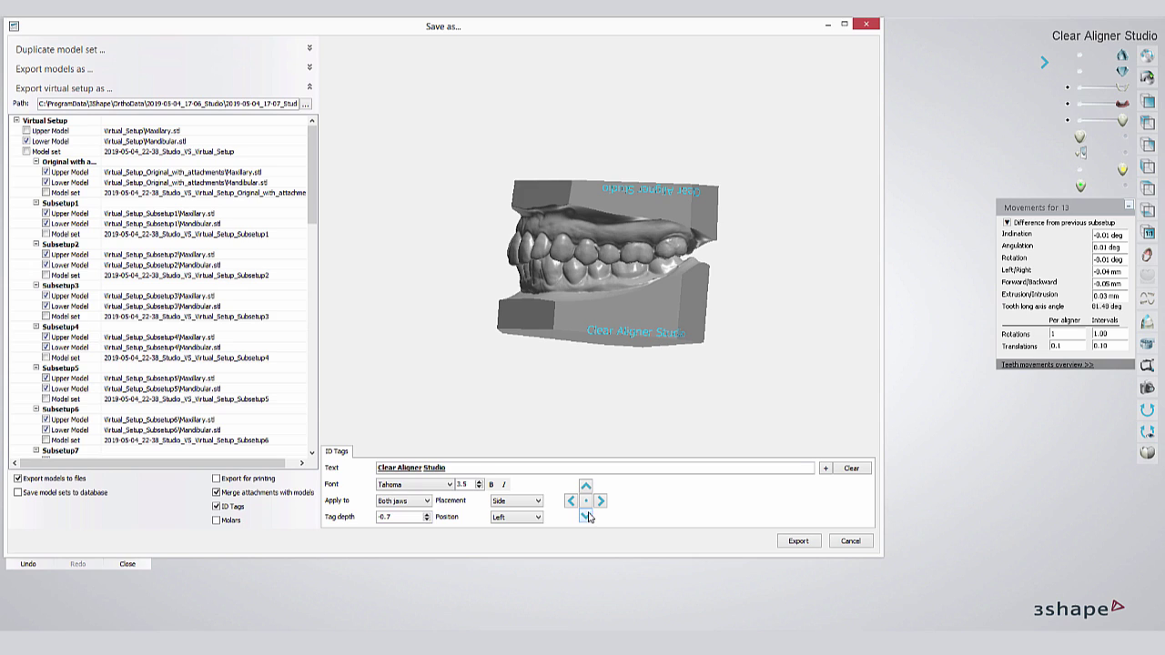
pyautogui.click(586, 489)
pyautogui.click(586, 488)
pyautogui.click(587, 488)
pyautogui.click(571, 501)
pyautogui.click(571, 502)
pyautogui.click(572, 501)
pyautogui.click(572, 502)
pyautogui.click(571, 502)
pyautogui.click(571, 501)
# Step: Add a Molars tag containing the subsetup number
pyautogui.click(572, 501)
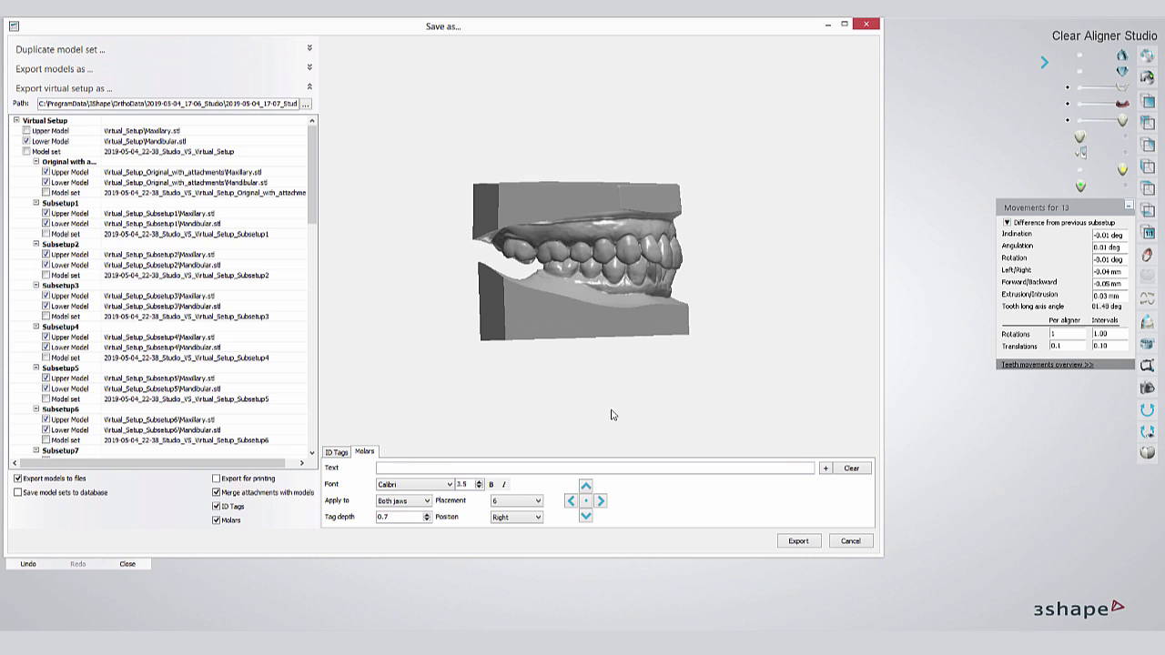
pyautogui.click(825, 468)
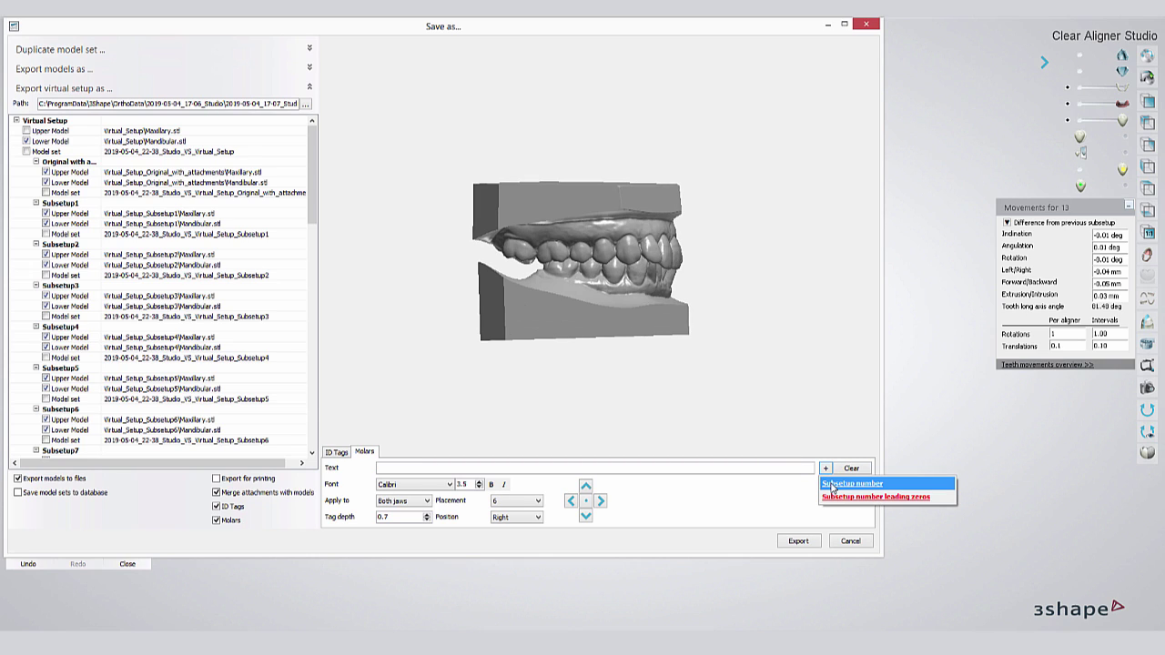
pyautogui.click(831, 485)
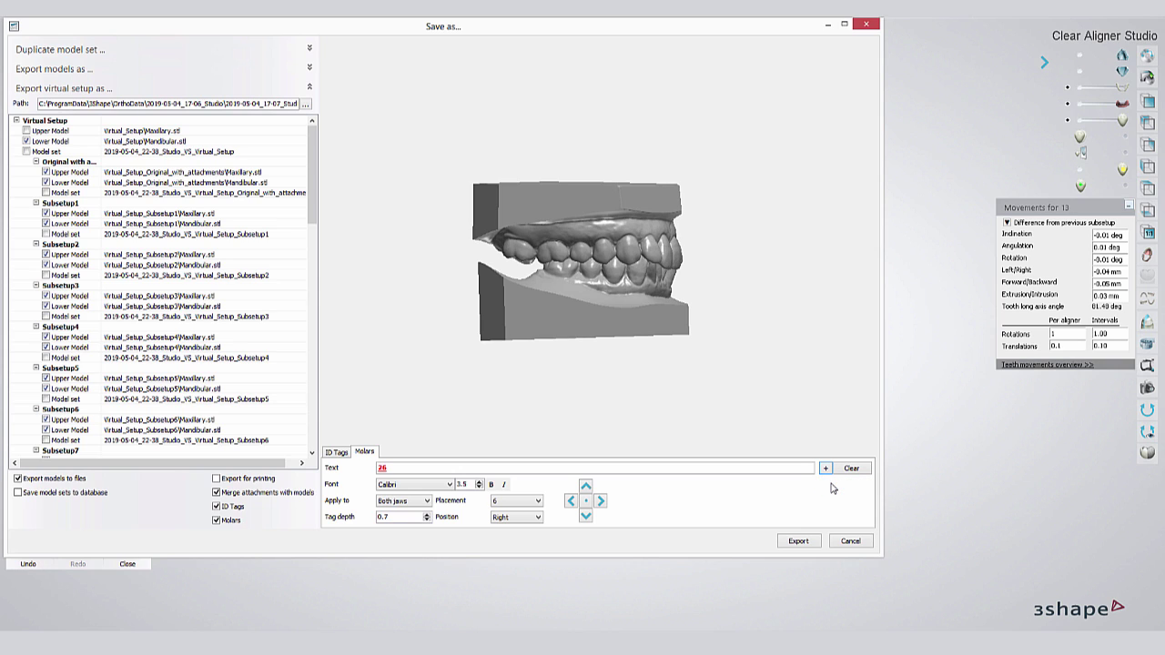